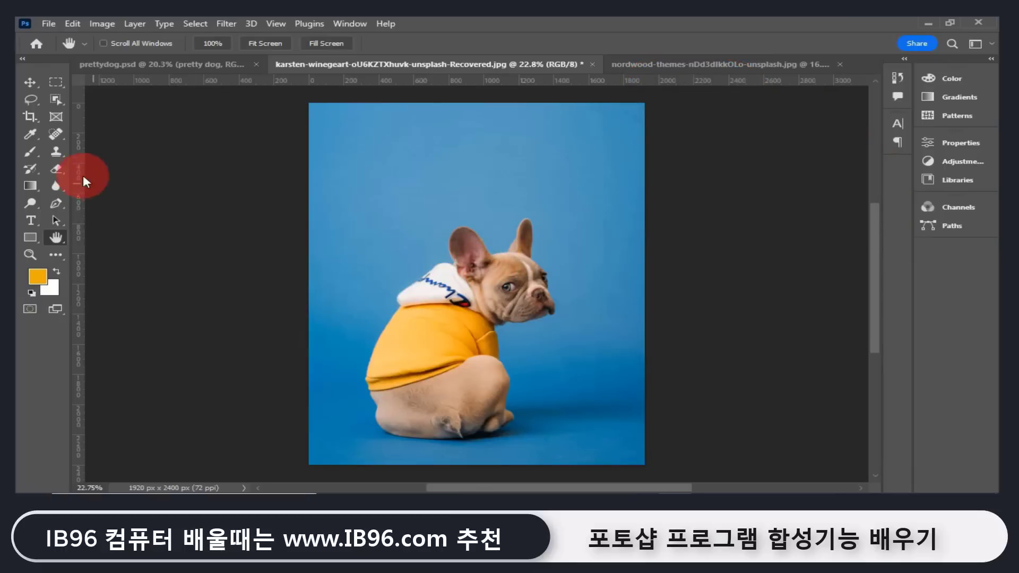
Select the dog in the blue-background photo with the Object Selection Tool, using a generous rectangle around it
left_click(55, 101)
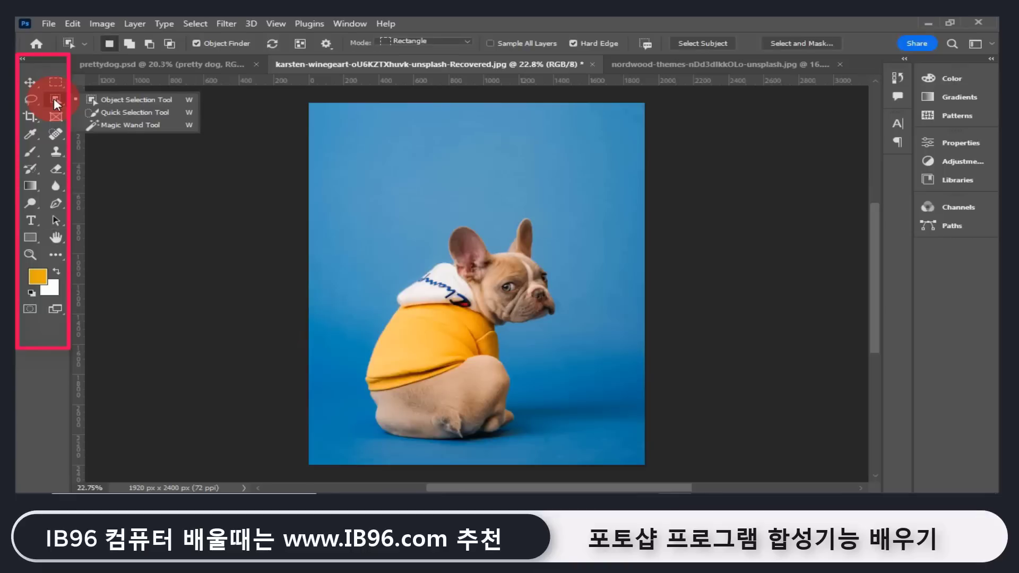
left_click(124, 99)
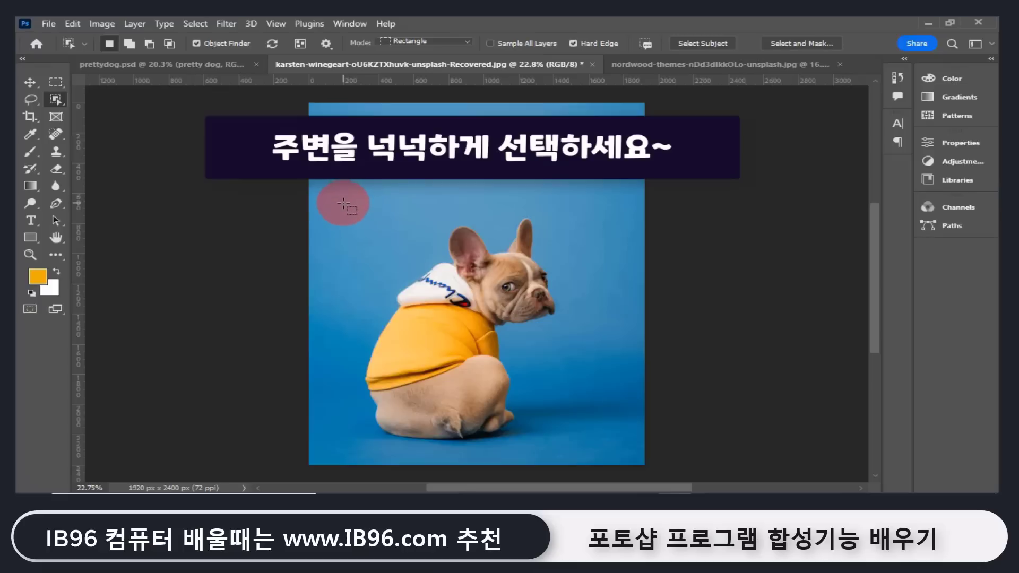
left_click_drag(344, 203, 565, 440)
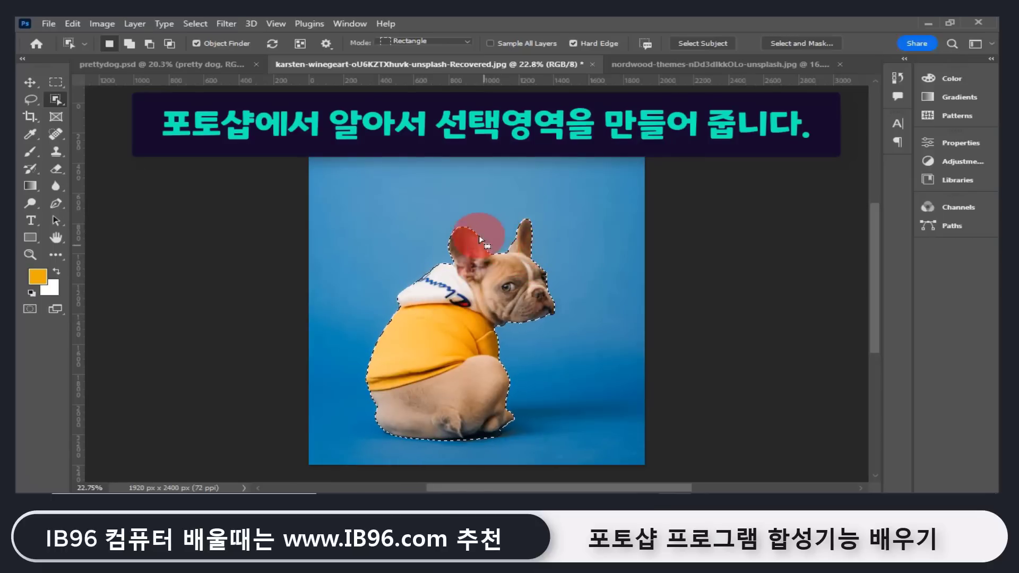
left_click(443, 250)
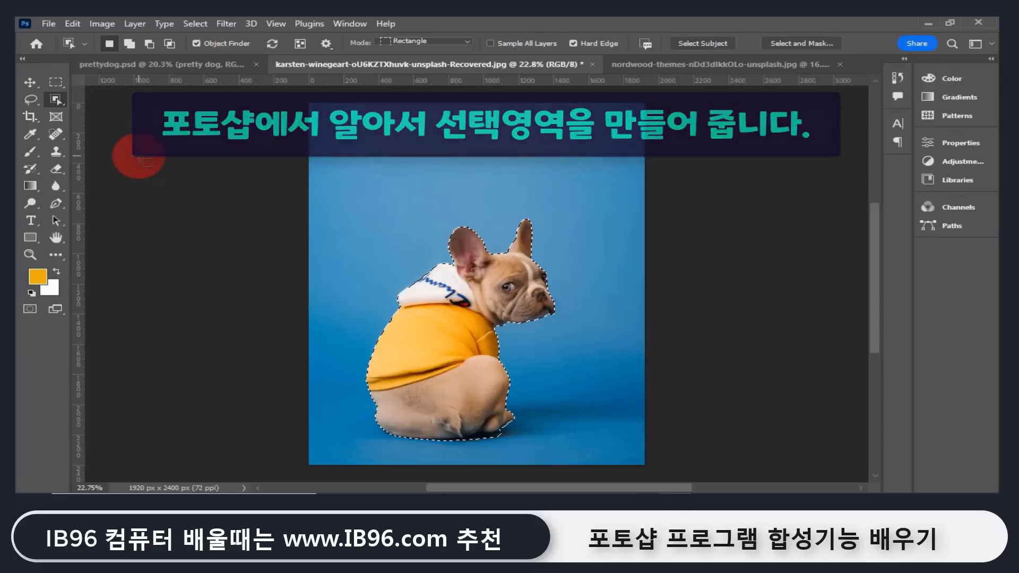
left_click(55, 99)
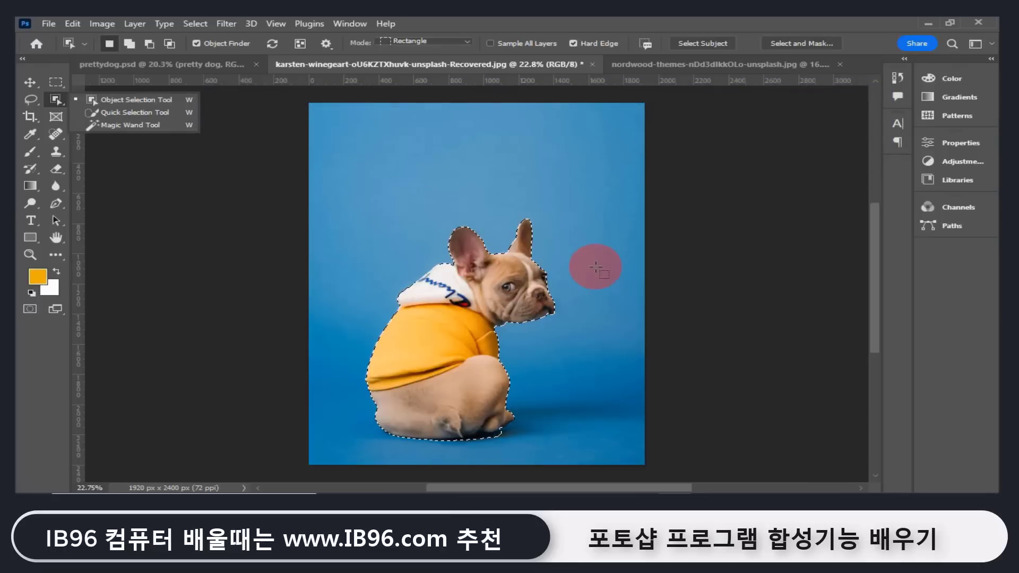
Copy the selected dog into the nordwood-themes mug photo and move it over the body of the white mug
key("ctrl+c")
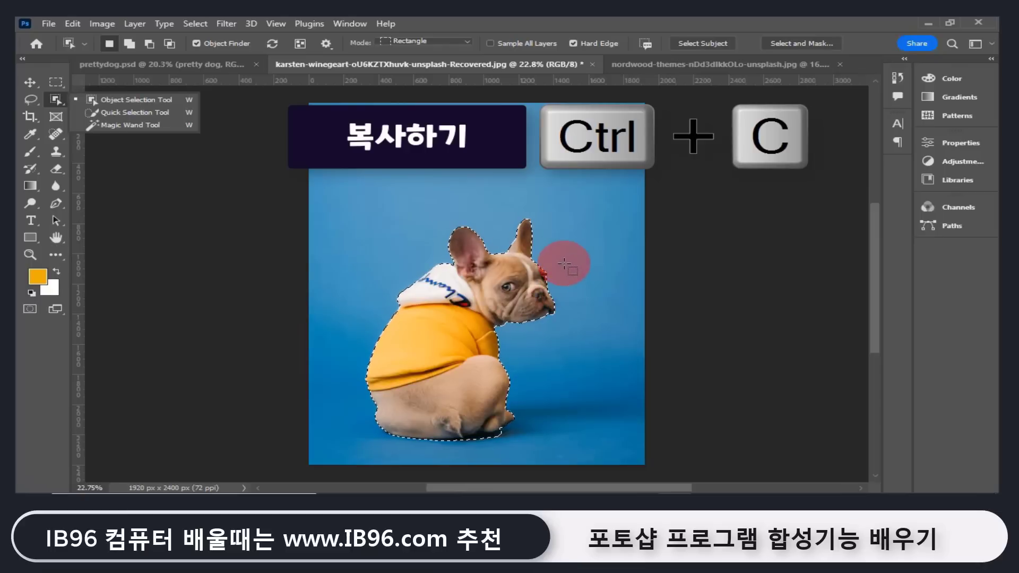
left_click(643, 64)
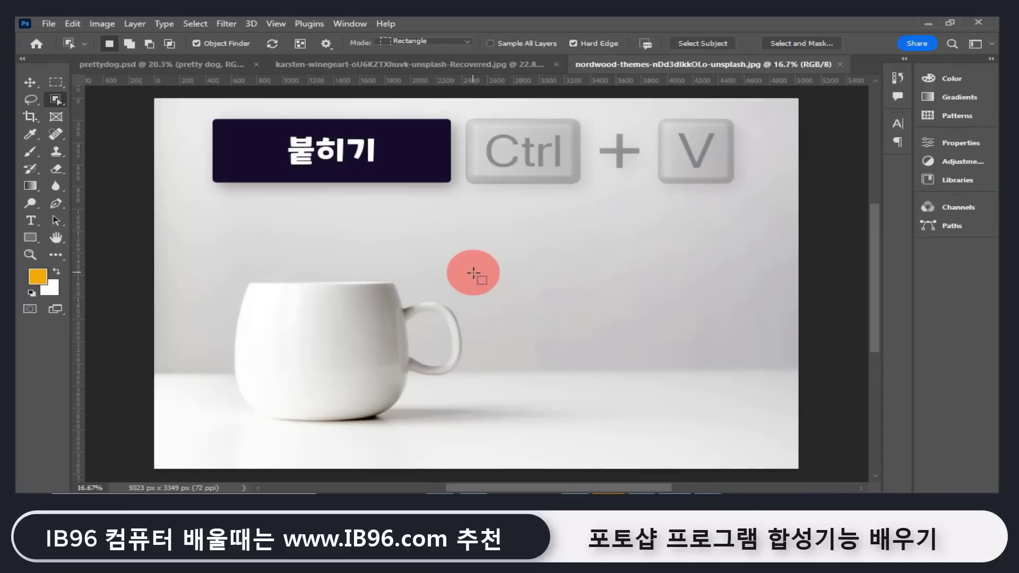
key("ctrl+v")
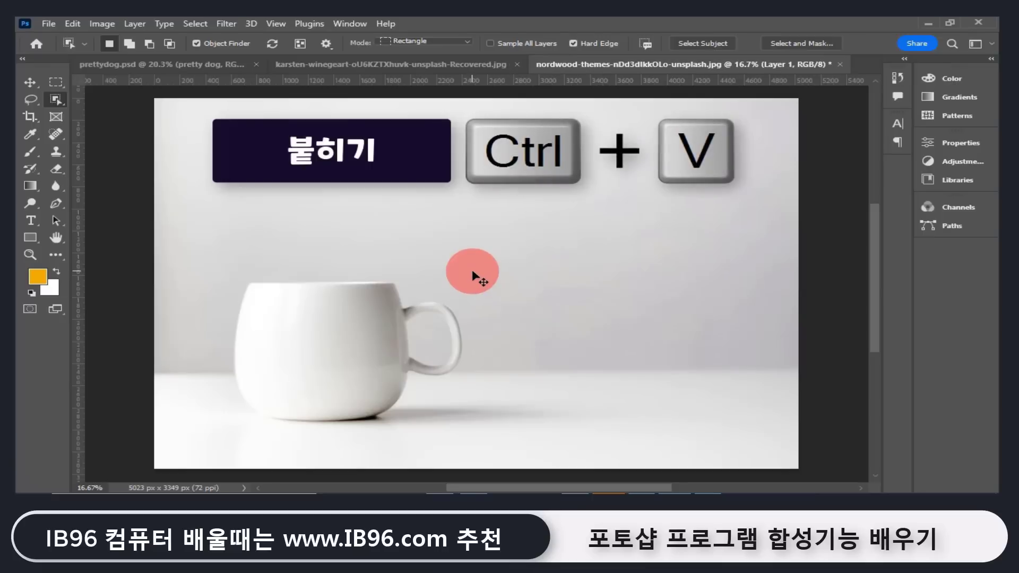
left_click(30, 82)
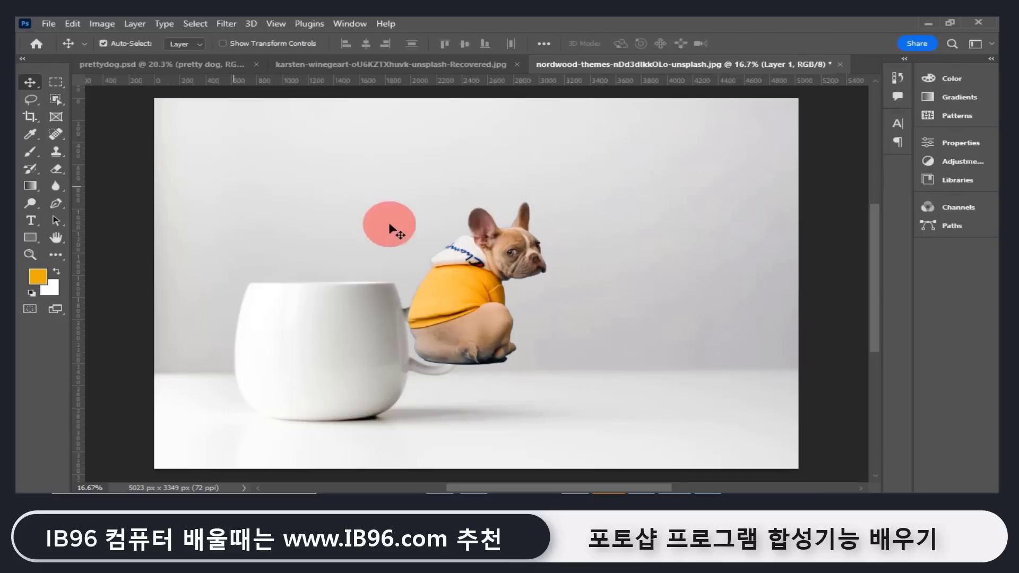
left_click_drag(520, 309, 385, 294)
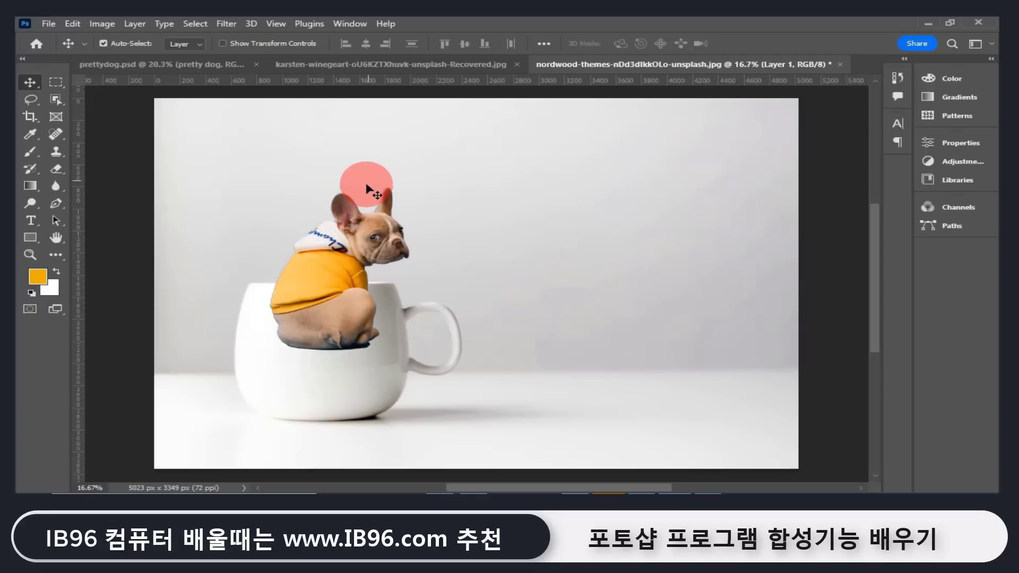
left_click(422, 63)
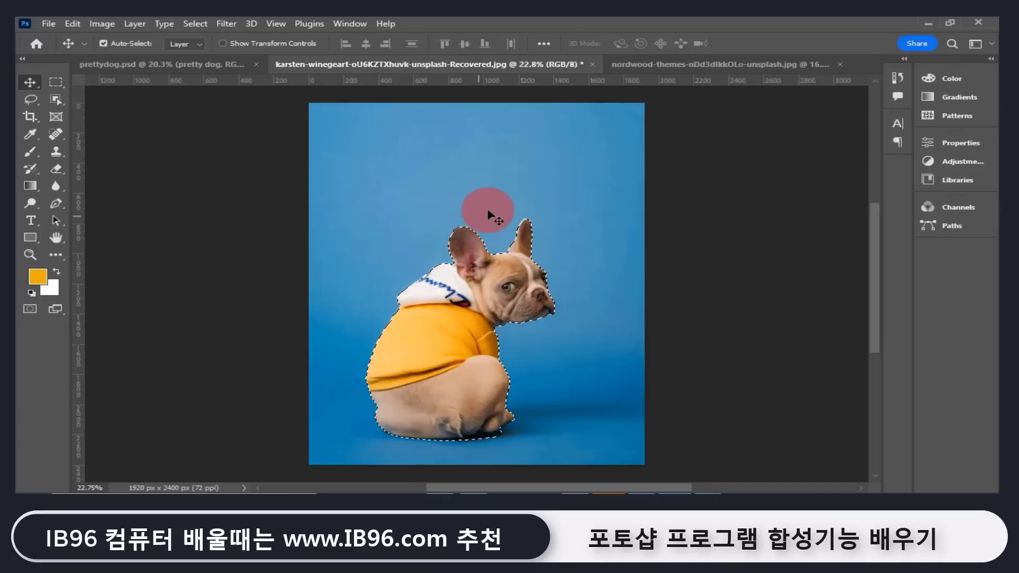
left_click_drag(488, 227, 403, 232)
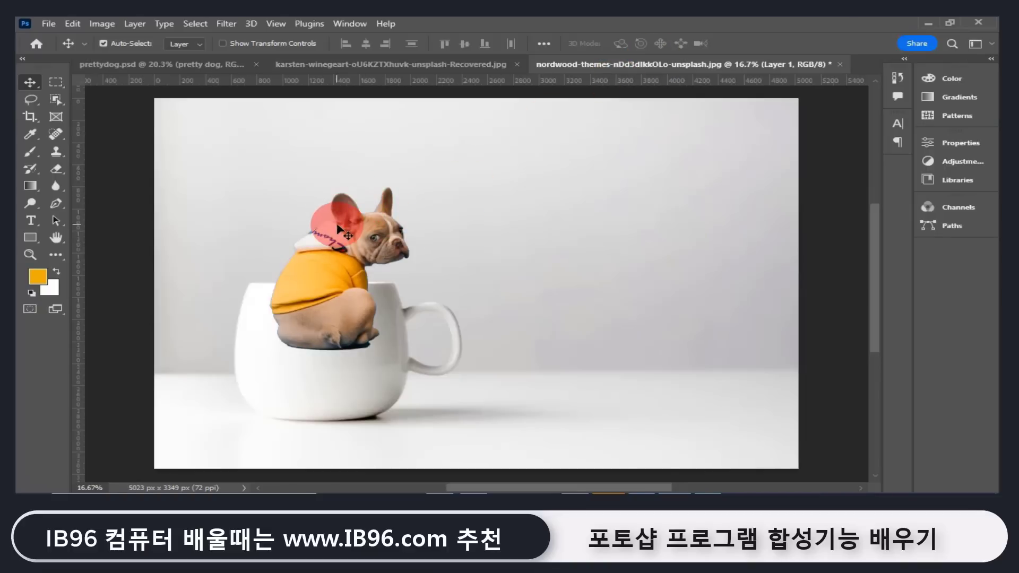
Magnify the edges around the pasted dog's head in the mug photo and display the document's layer list
left_click(31, 255)
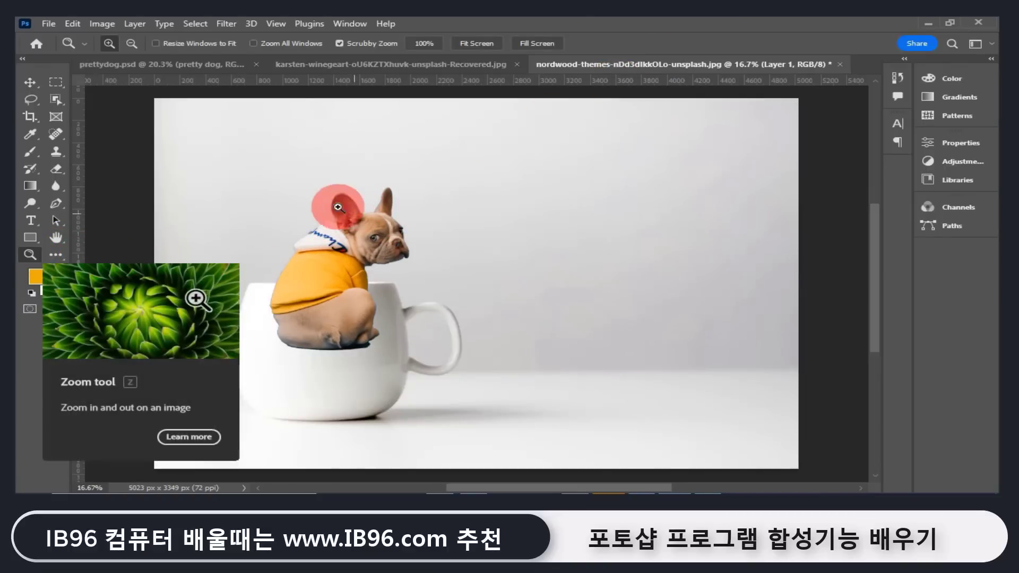
left_click_drag(329, 189, 428, 239)
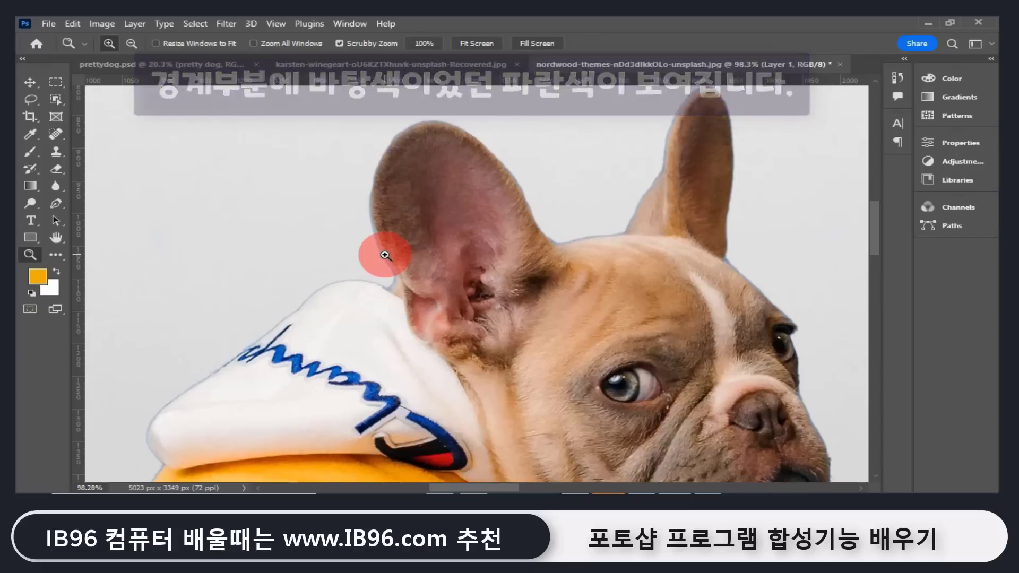
left_click(350, 24)
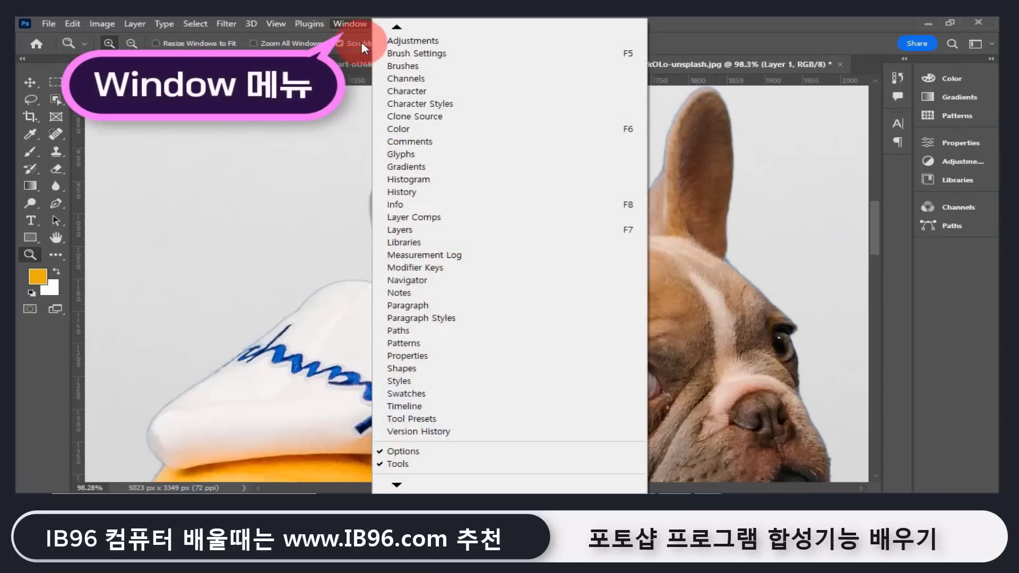
left_click(432, 234)
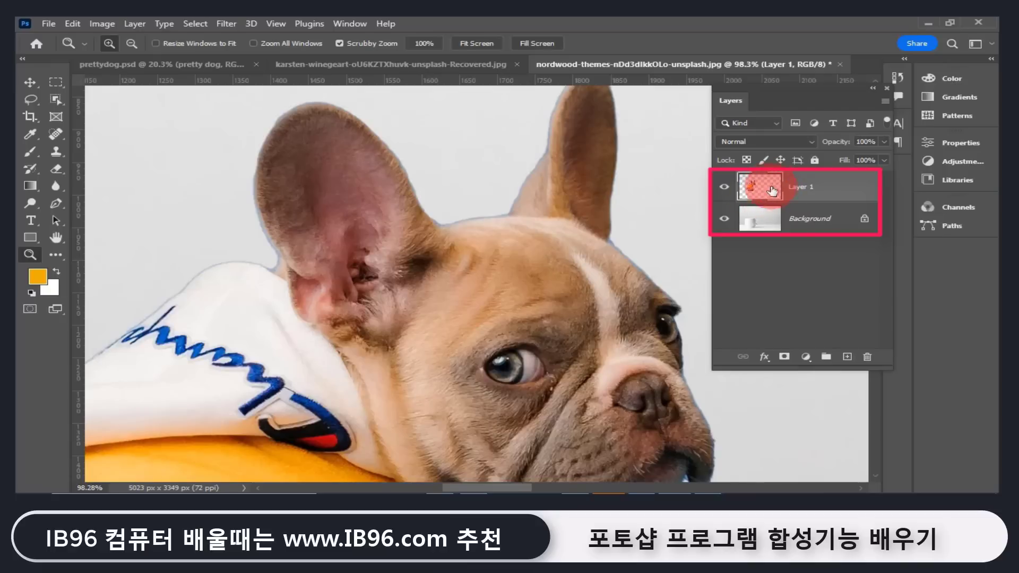
Hide the Background layer and try loading the outline of Layer 1 as a selection, clearing it again
left_click(723, 220)
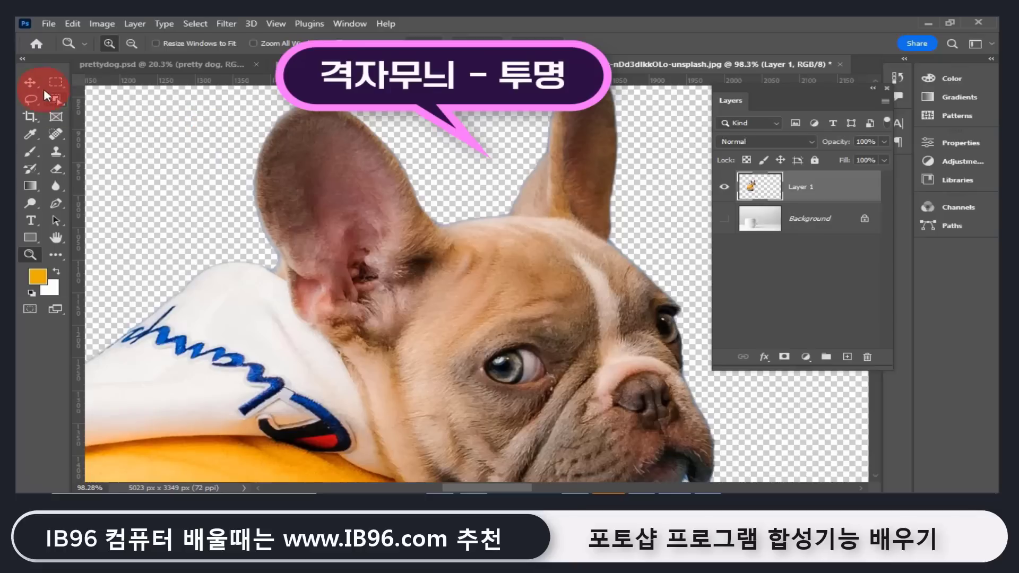
left_click(30, 82)
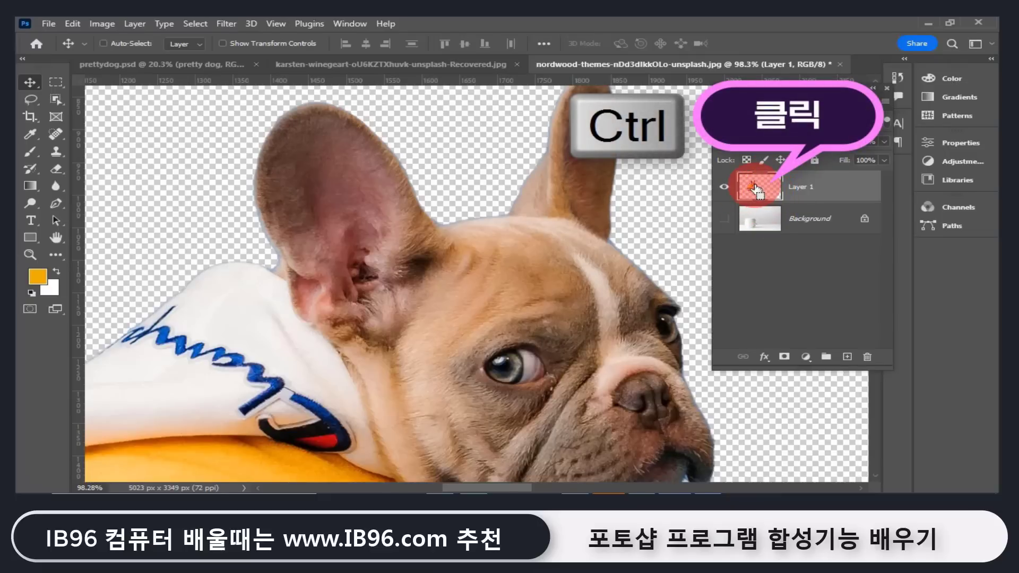
left_click(756, 189, "ctrl")
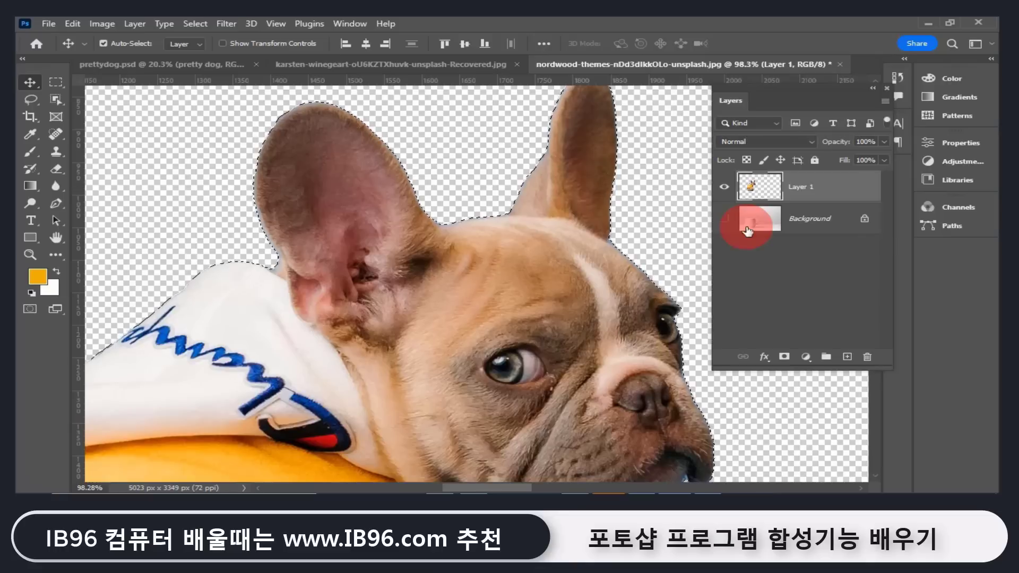
key("ctrl+d")
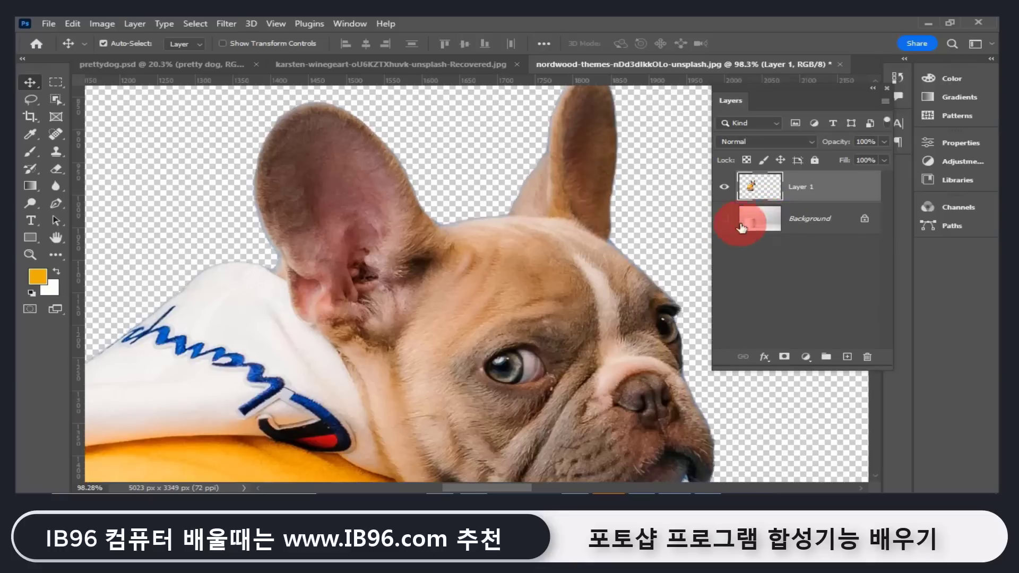
View the Background layer on its own with Layer 1 hidden, and make Layer 1 visible and active again
left_click_drag(724, 218, 736, 196)
left_click(723, 190)
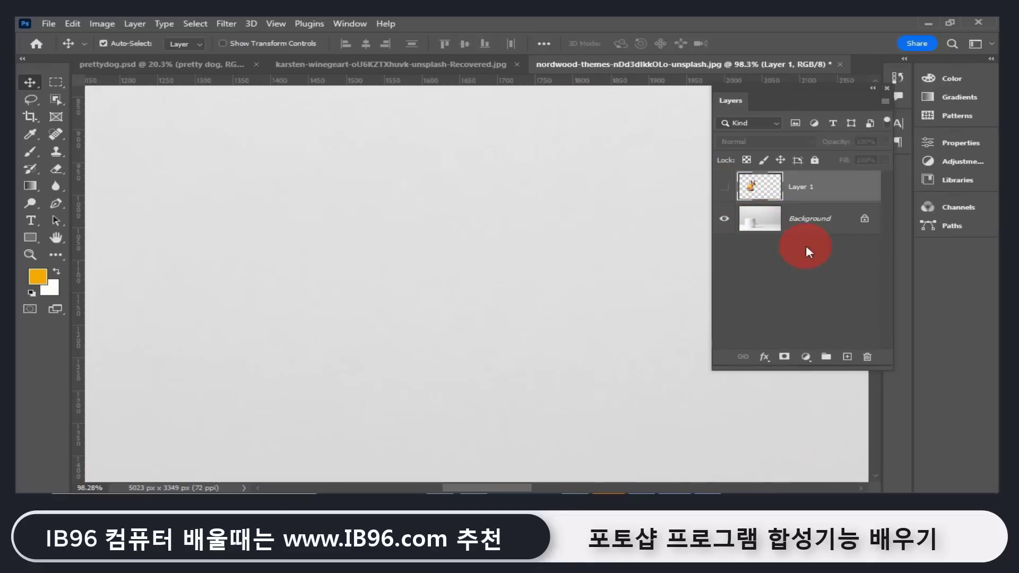
key("h")
key("ctrl+0")
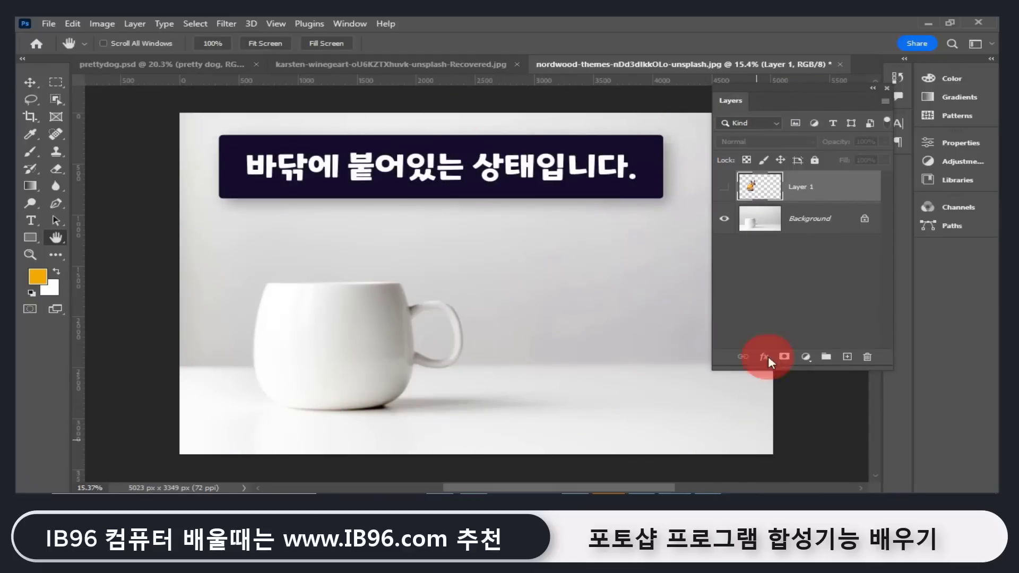
left_click(754, 220)
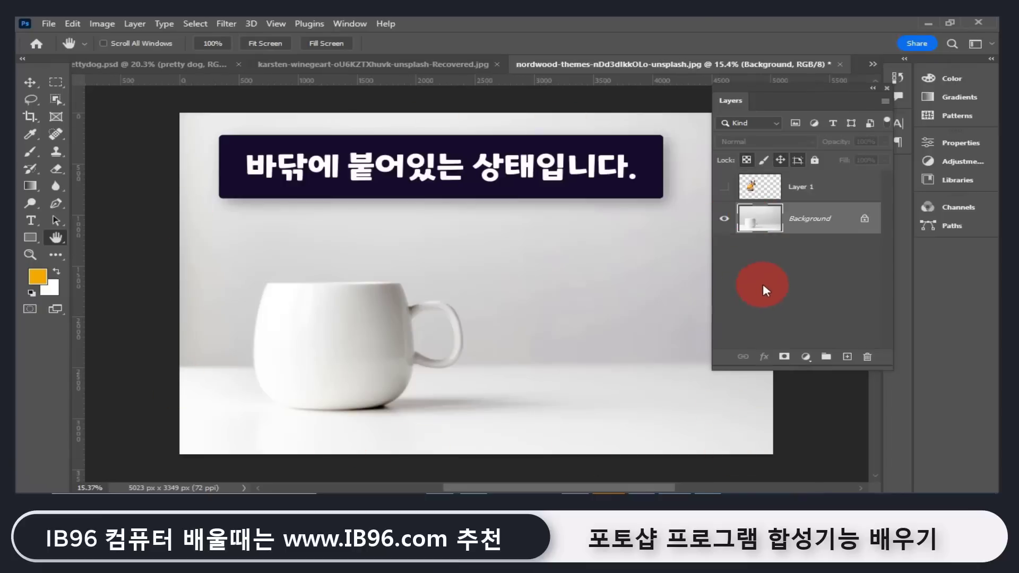
left_click(725, 188)
left_click(751, 192)
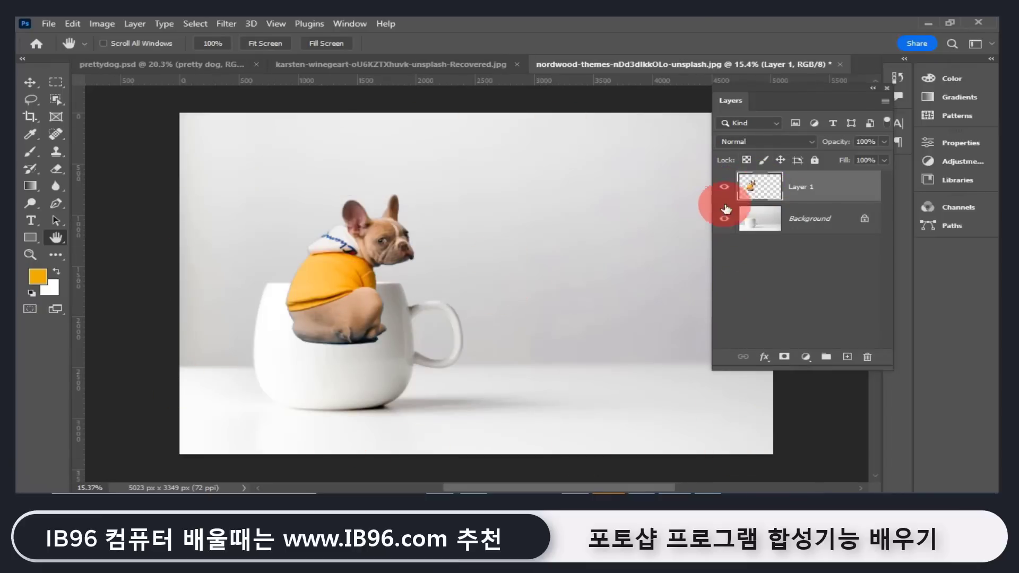
Load the outline of the dog on Layer 1 as a selection and examine it closely at the ear
left_click(754, 190, "ctrl")
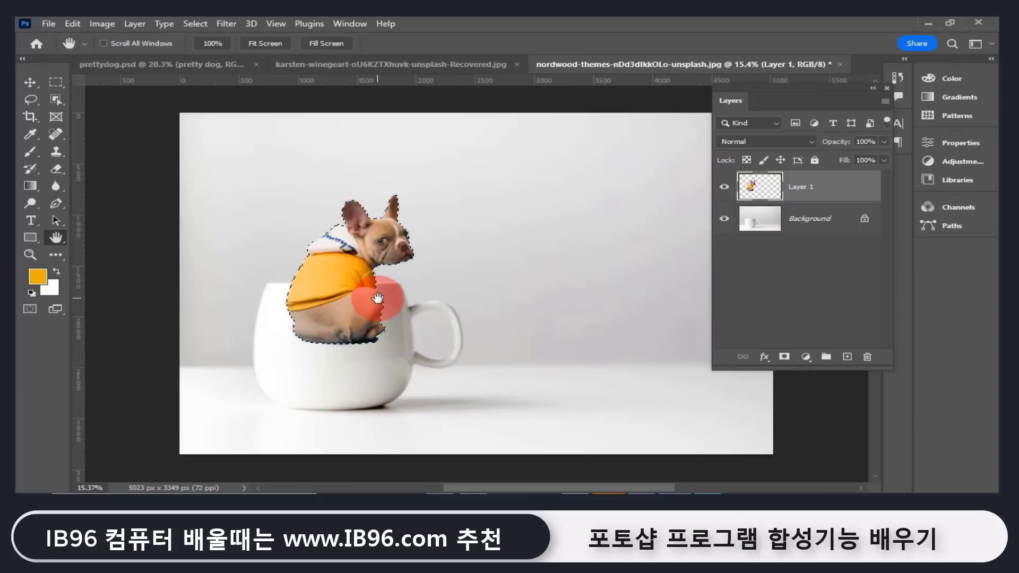
left_click(30, 254)
left_click_drag(332, 214, 462, 243)
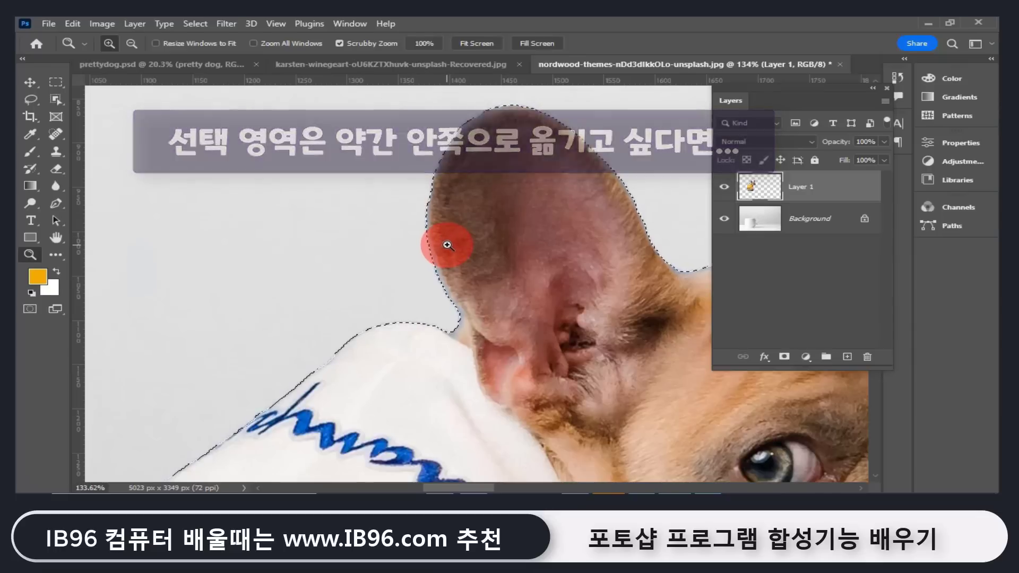
Try expanding the dog selection by 10 pixels and undo the expansion
left_click(195, 25)
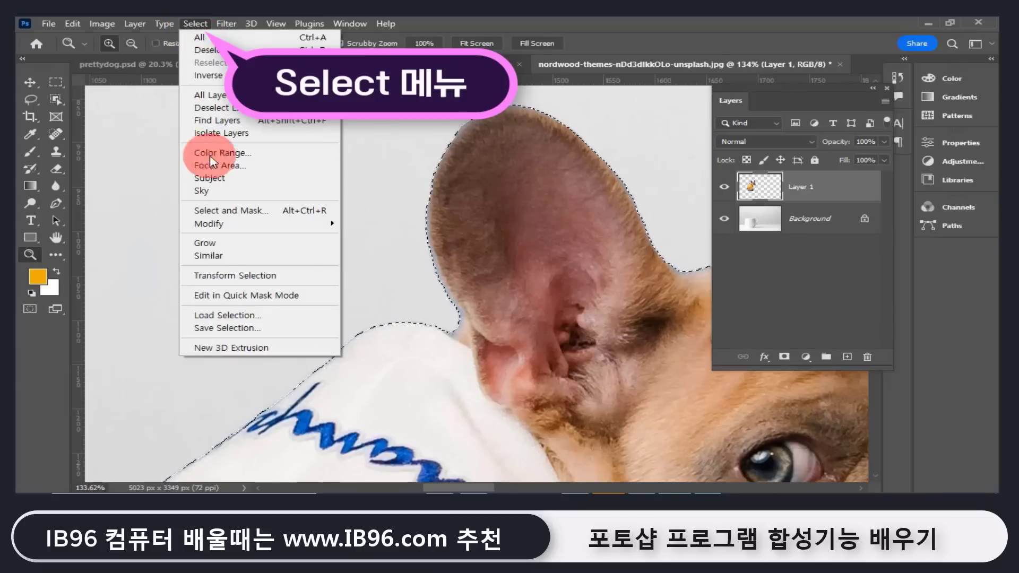
mouse_move(277, 222)
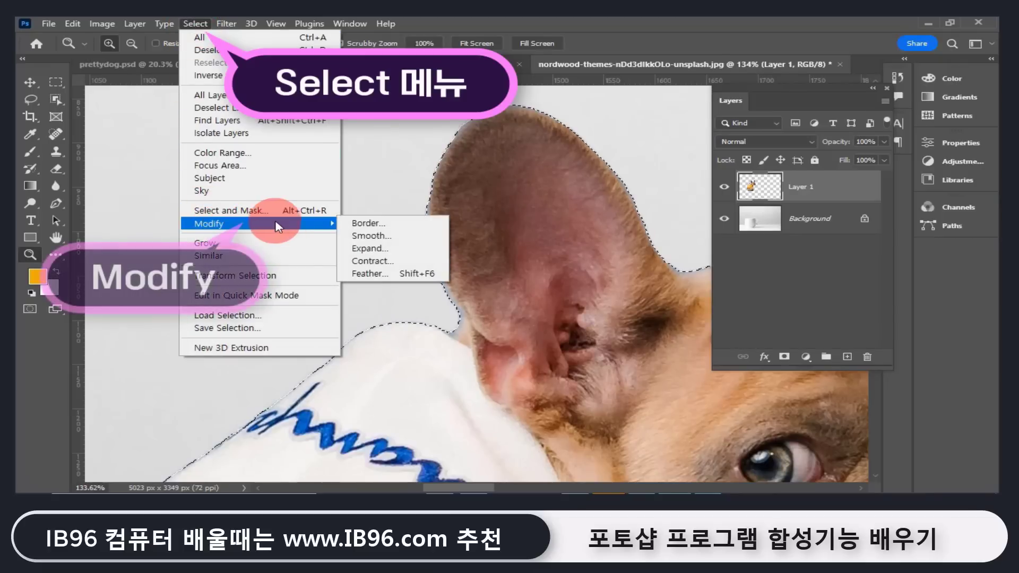
left_click(396, 255)
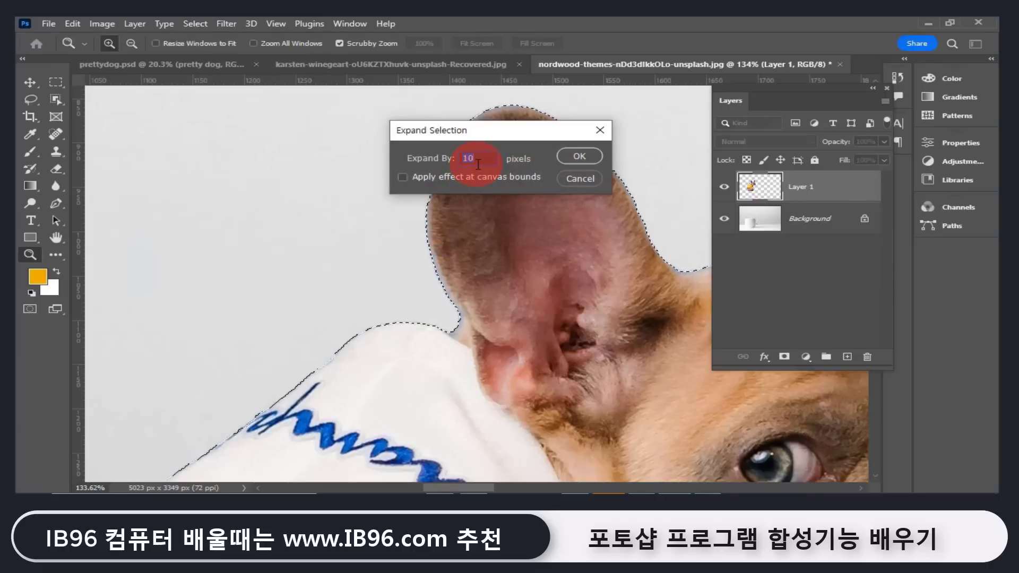
left_click(582, 156)
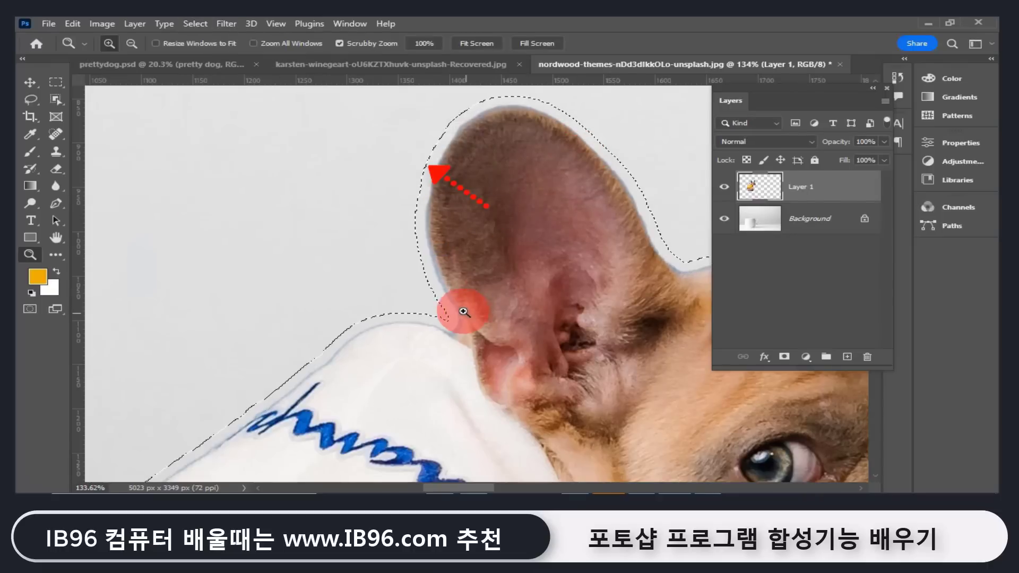
left_click(30, 82)
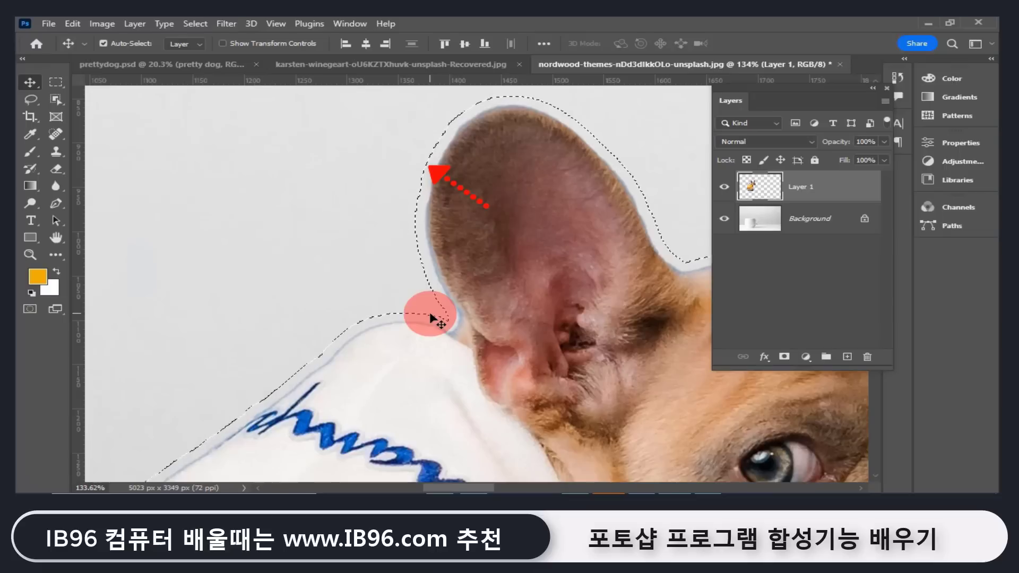
key("ctrl+z")
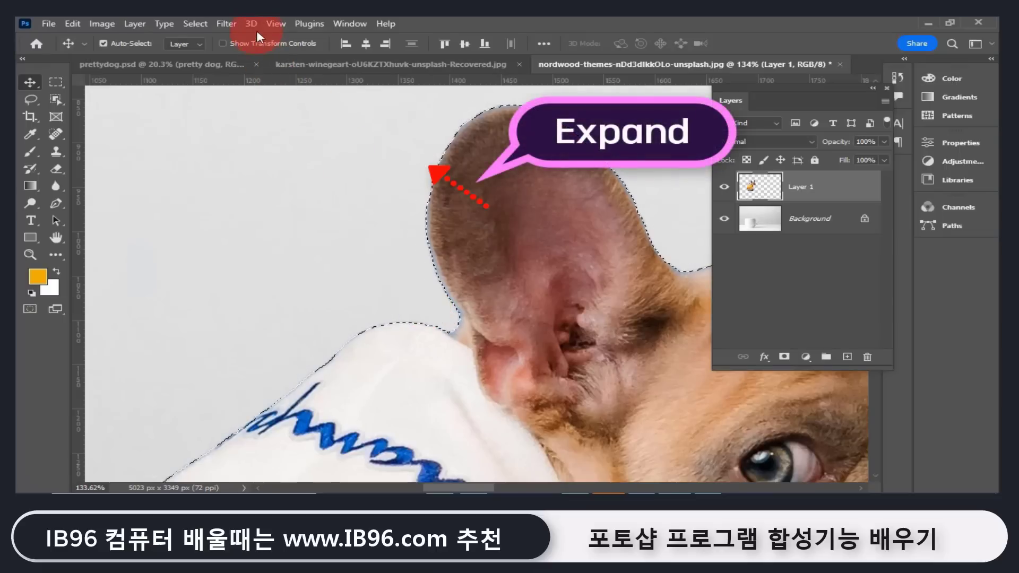
Contract the dog selection by 1 pixel
left_click(195, 24)
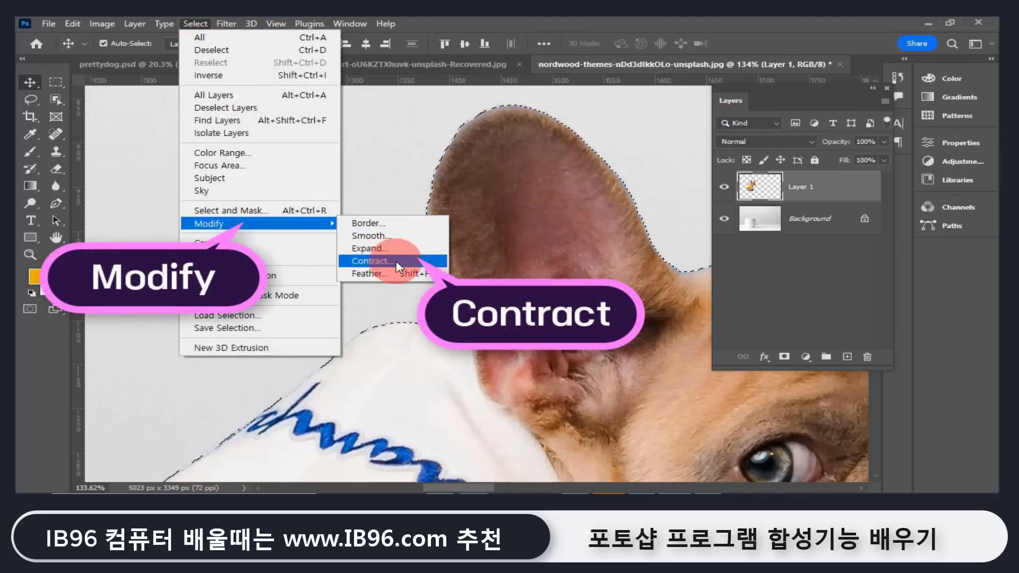
left_click(392, 264)
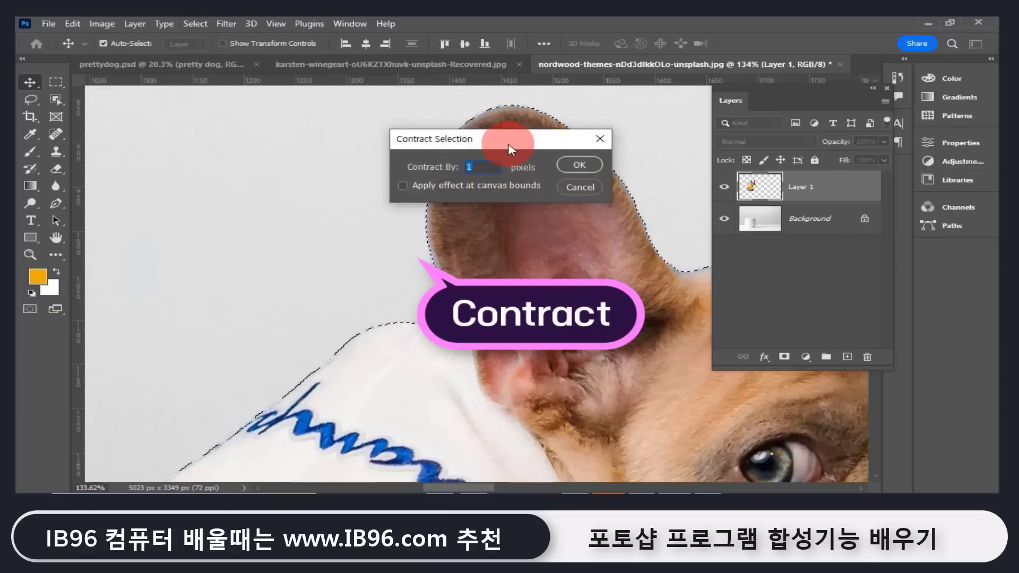
left_click_drag(491, 139, 346, 129)
left_click(293, 155)
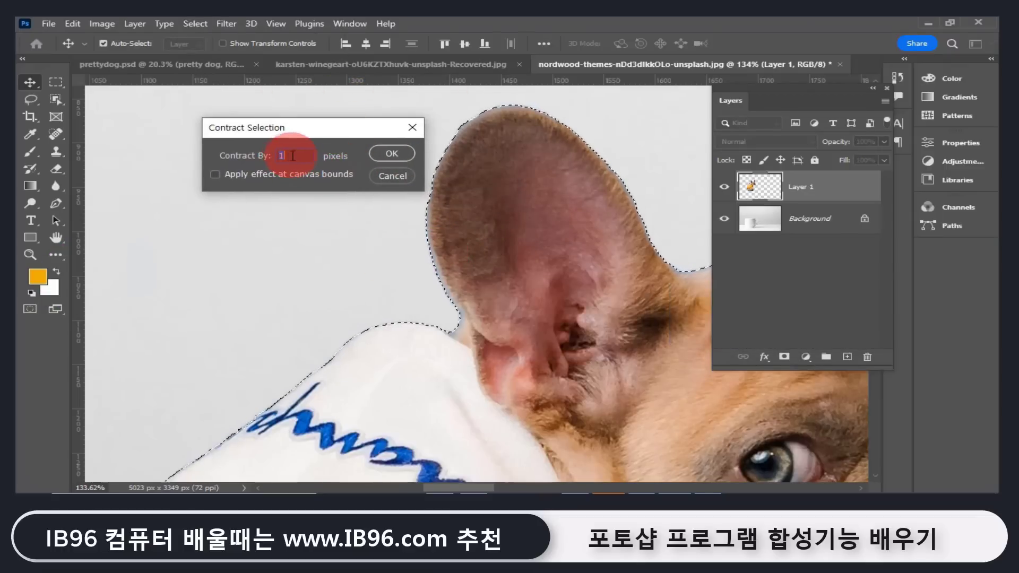
left_click(386, 154)
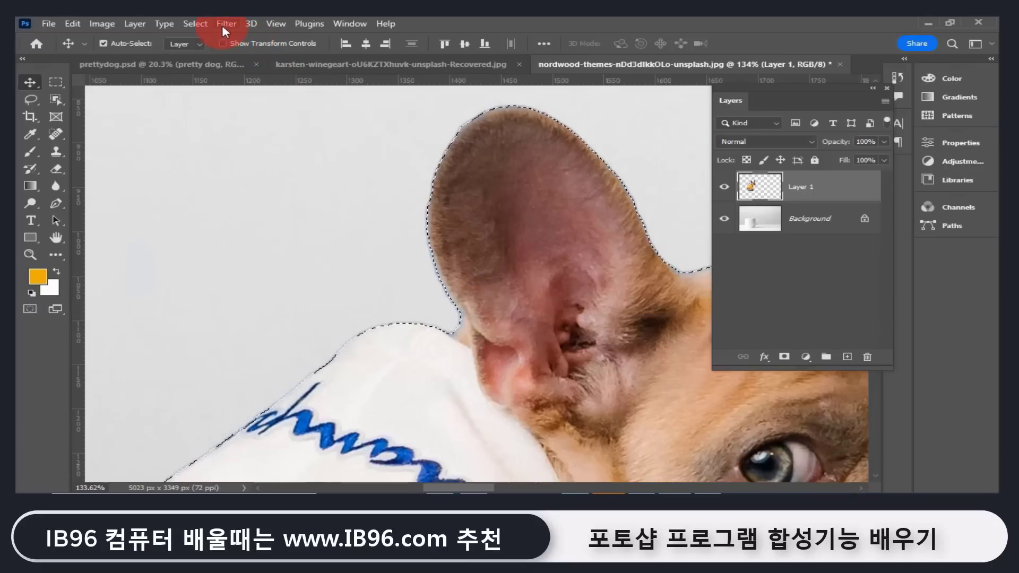
Contract the dog selection by 2 pixels
left_click(199, 23)
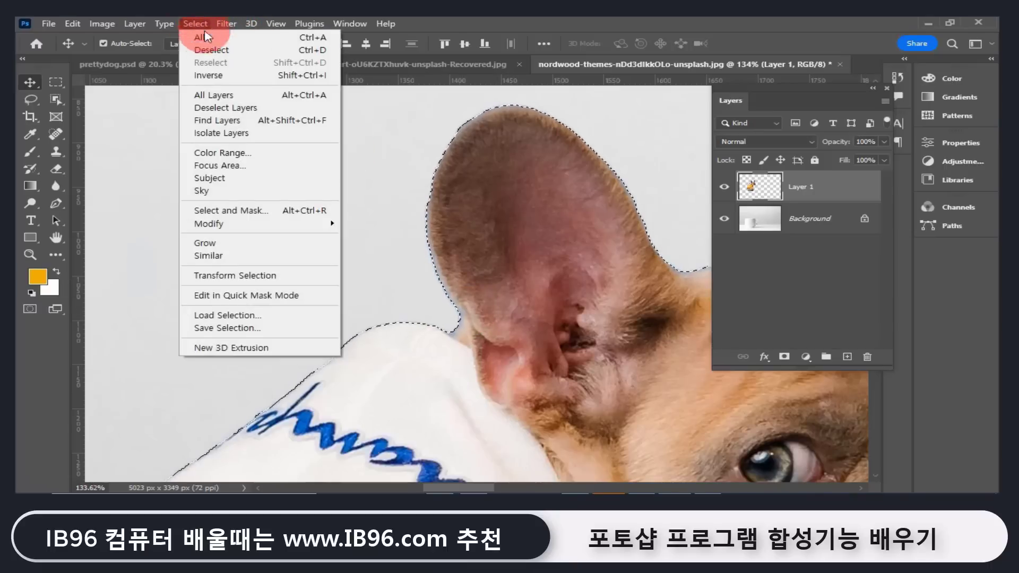
mouse_move(264, 223)
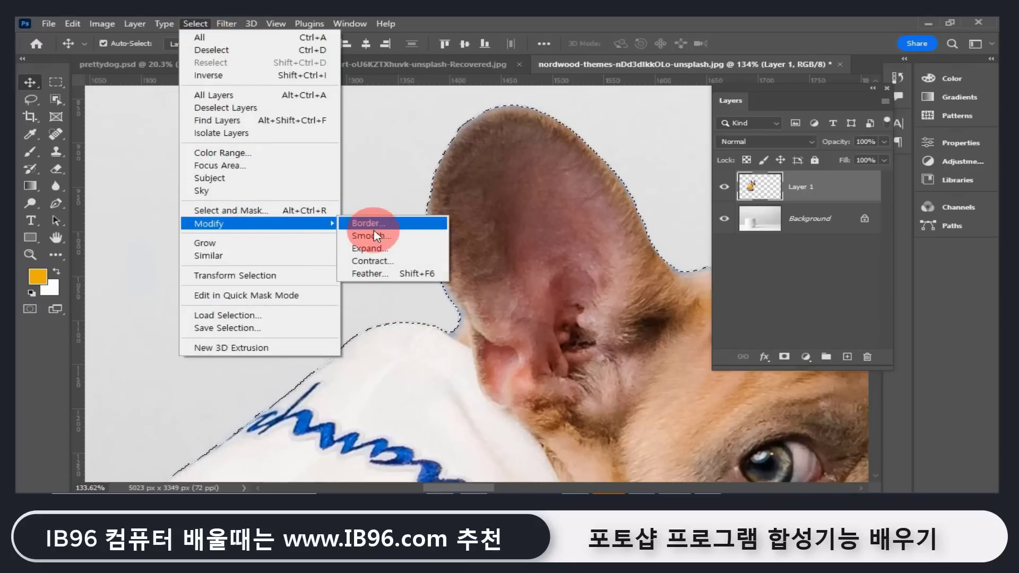
left_click(386, 261)
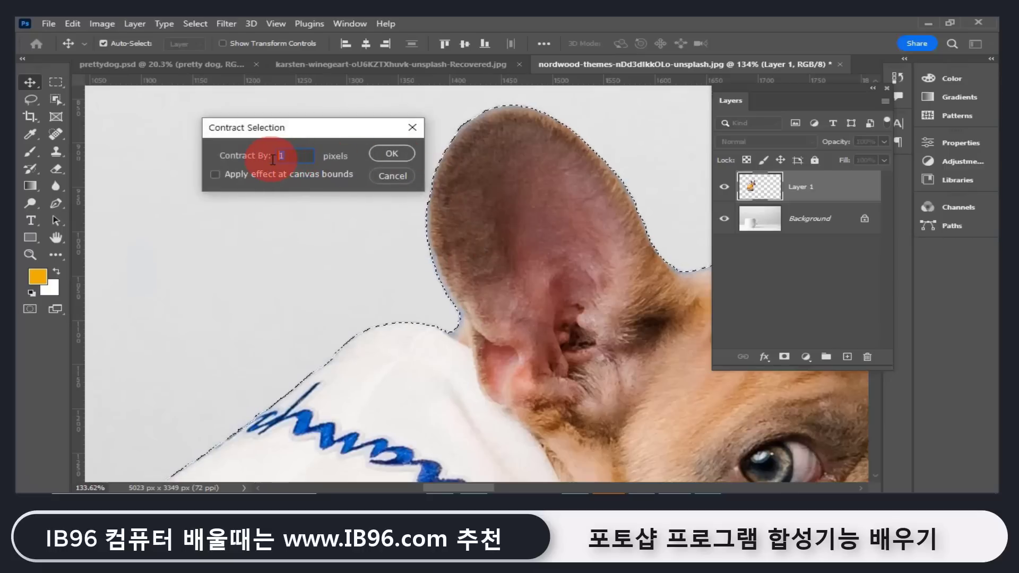
type("2")
left_click(402, 154)
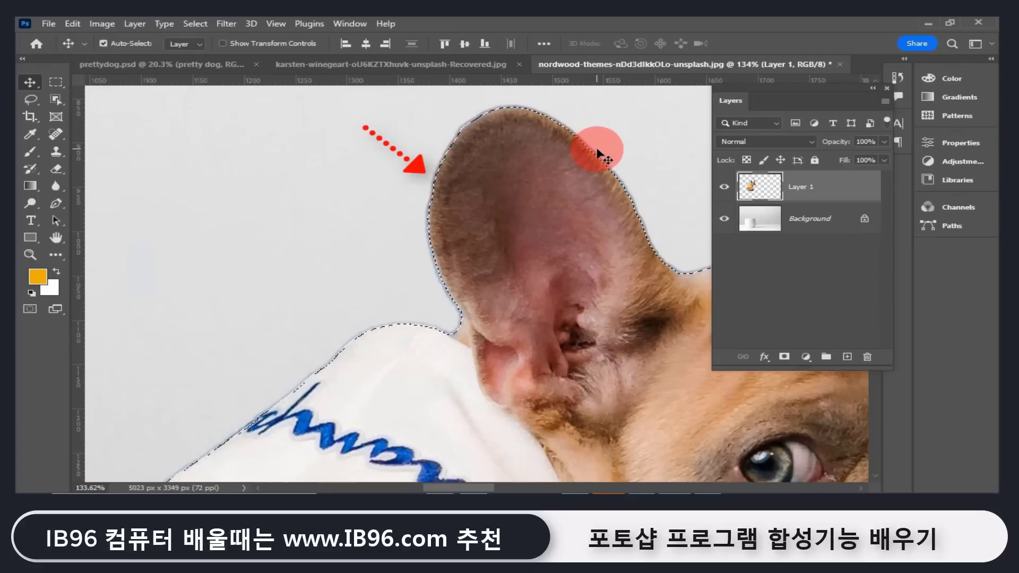
Invert the dog selection so that everything around the dog is selected across the whole canvas
double_click(52, 240)
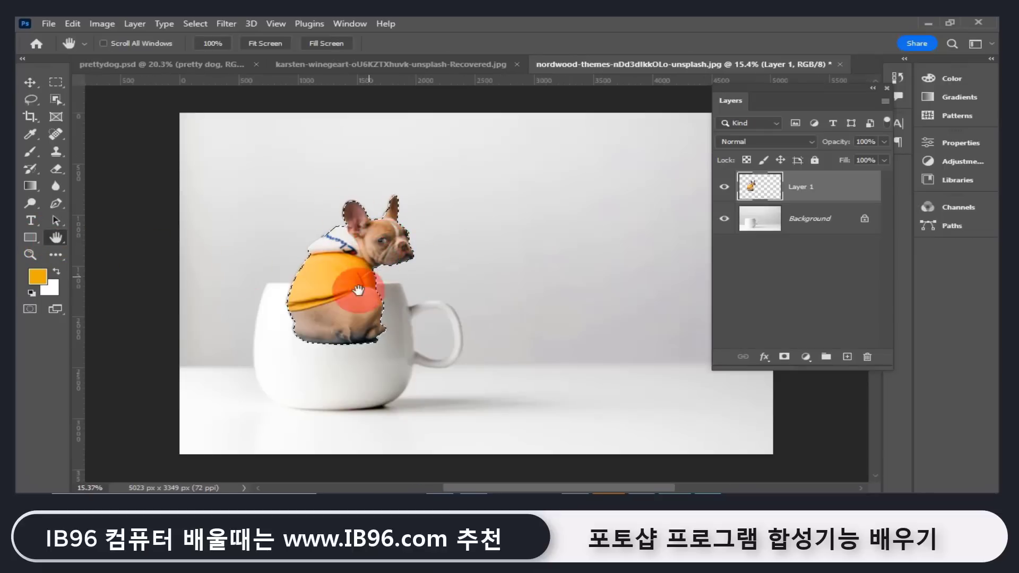
key("v")
scroll(344, 286, "up", 2)
key("Delete")
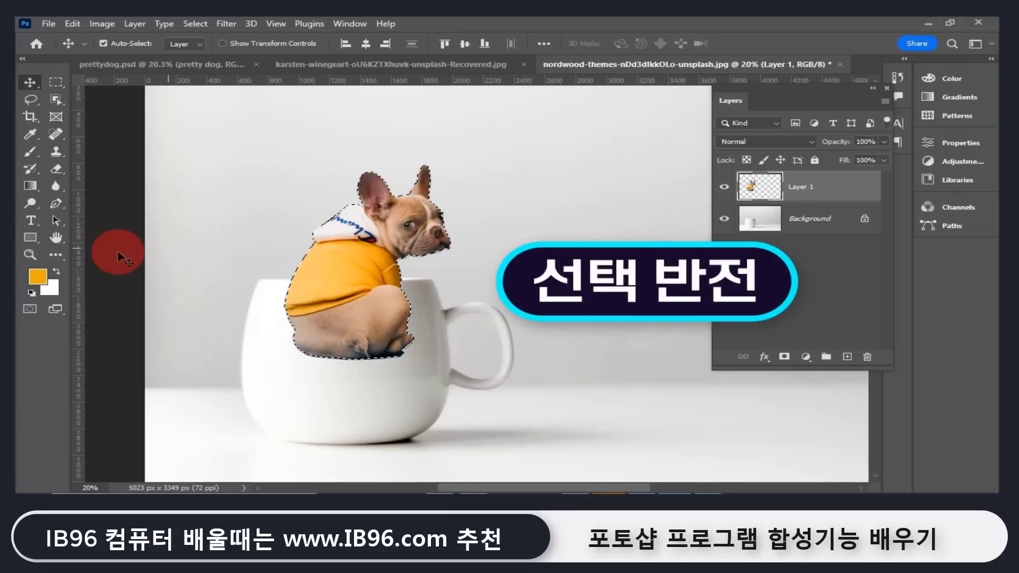
double_click(56, 237)
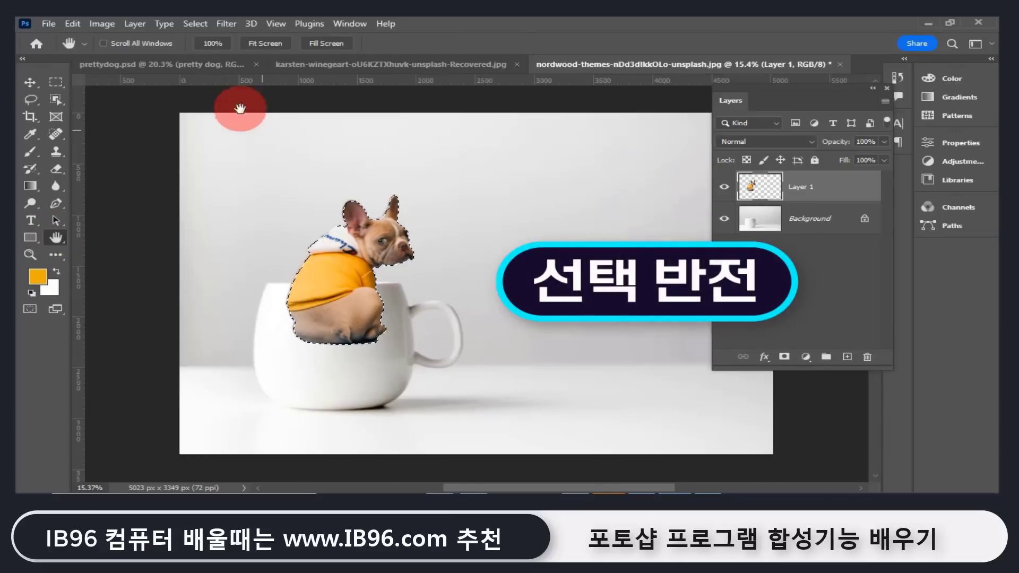
left_click(195, 20)
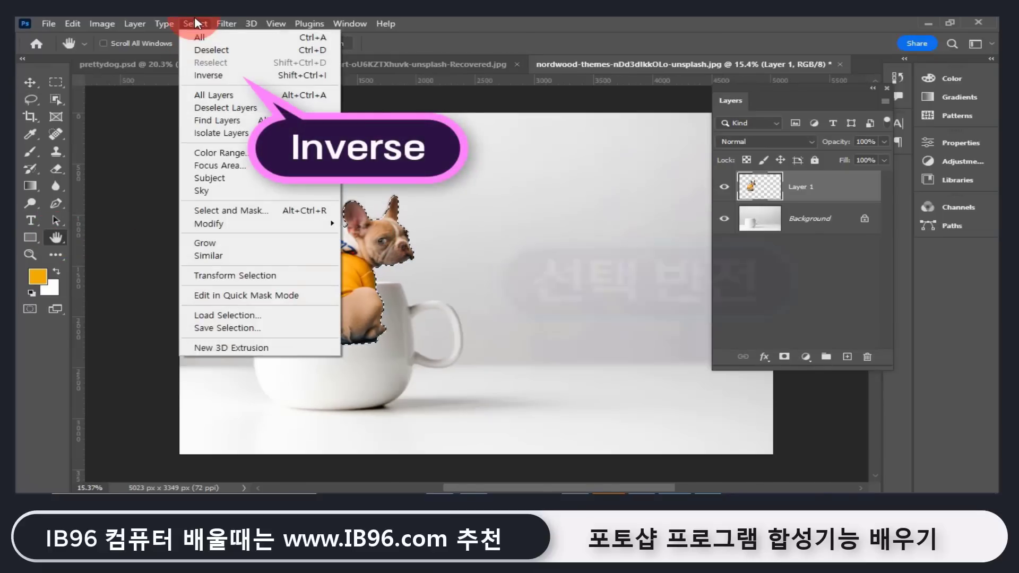
left_click(207, 78)
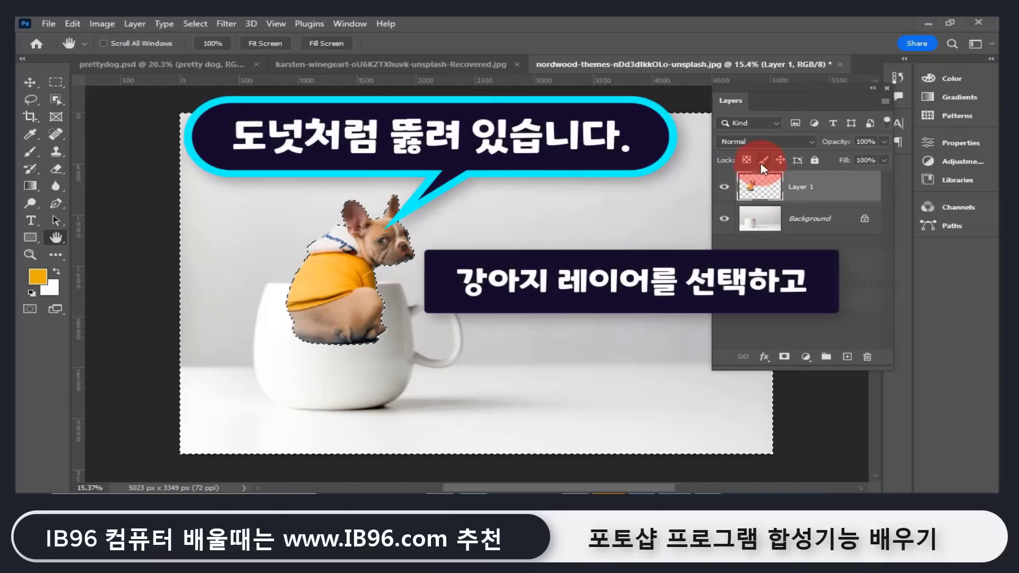
Delete the fringe outside the dog on Layer 1, clear the selection and check the cleaned edges up close
key("Delete")
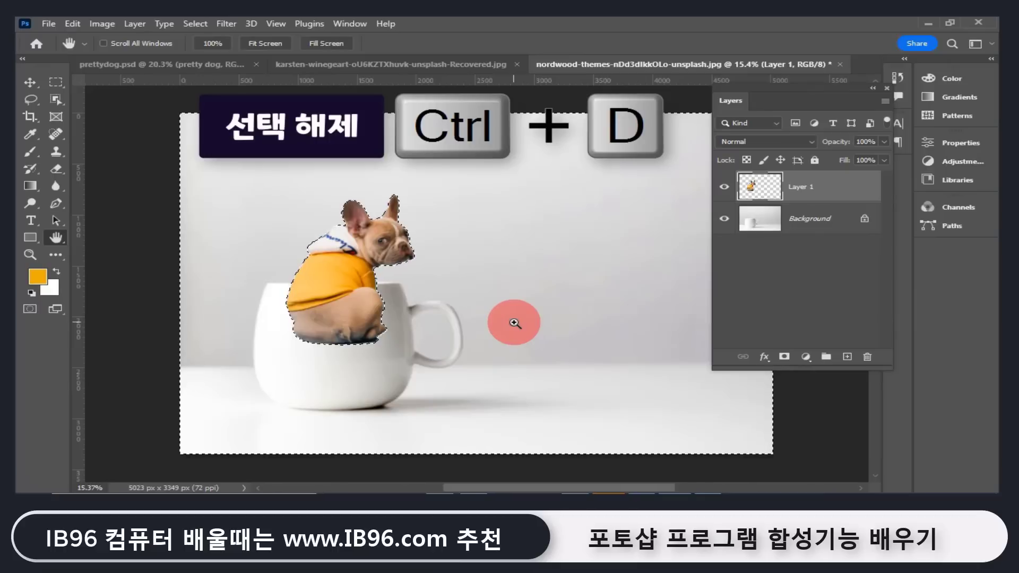
key("ctrl+d")
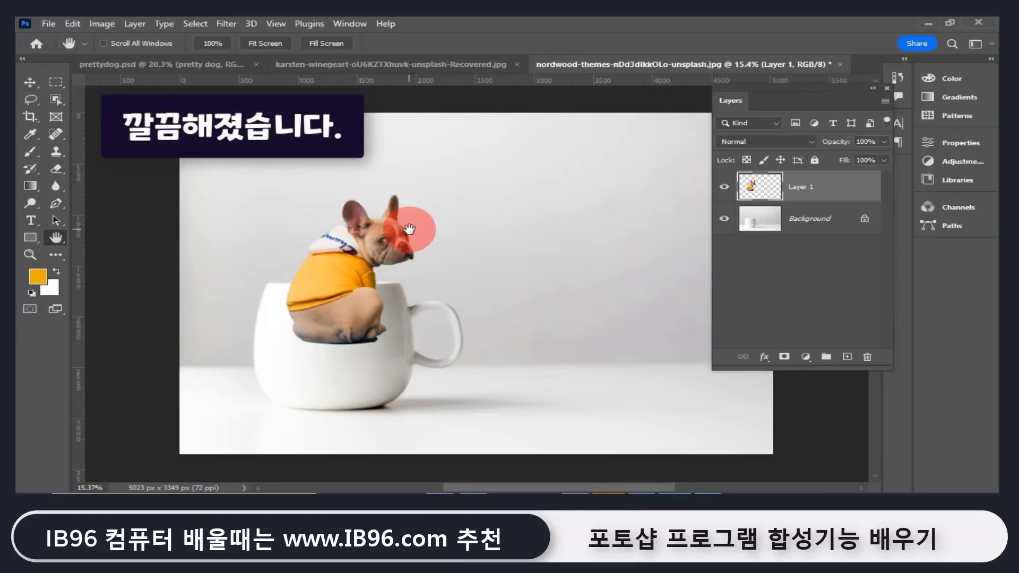
left_click(30, 254)
left_click(350, 252)
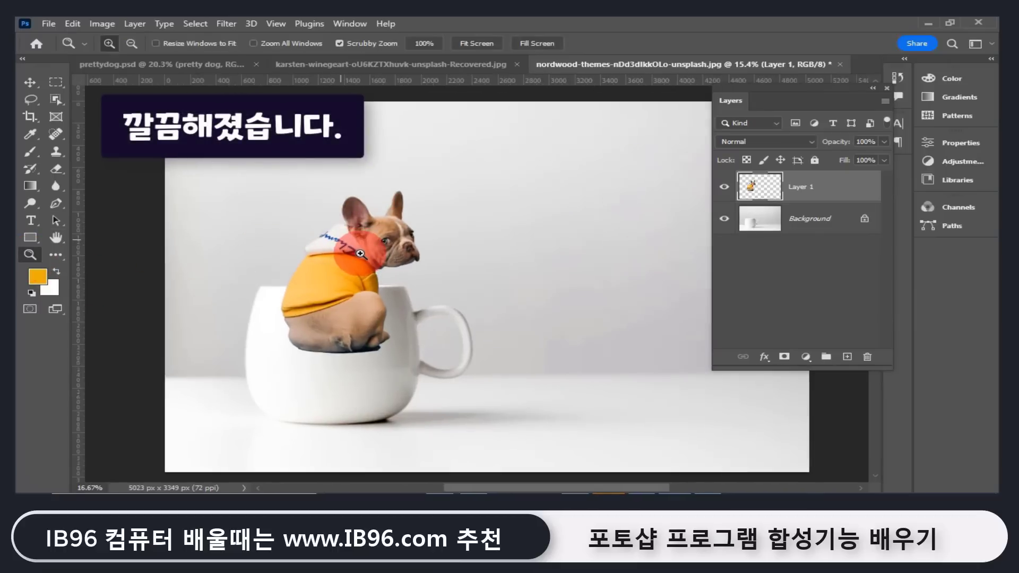
left_click(359, 254)
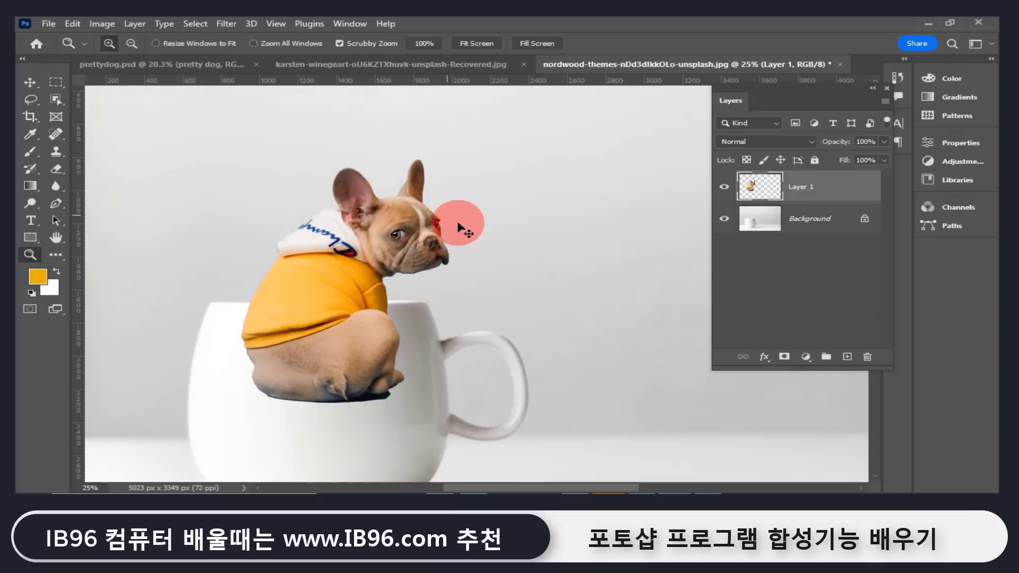
Bring back the cleared selection and deselect it again using the Rectangular Marquee tool
key("ctrl+z")
key("m")
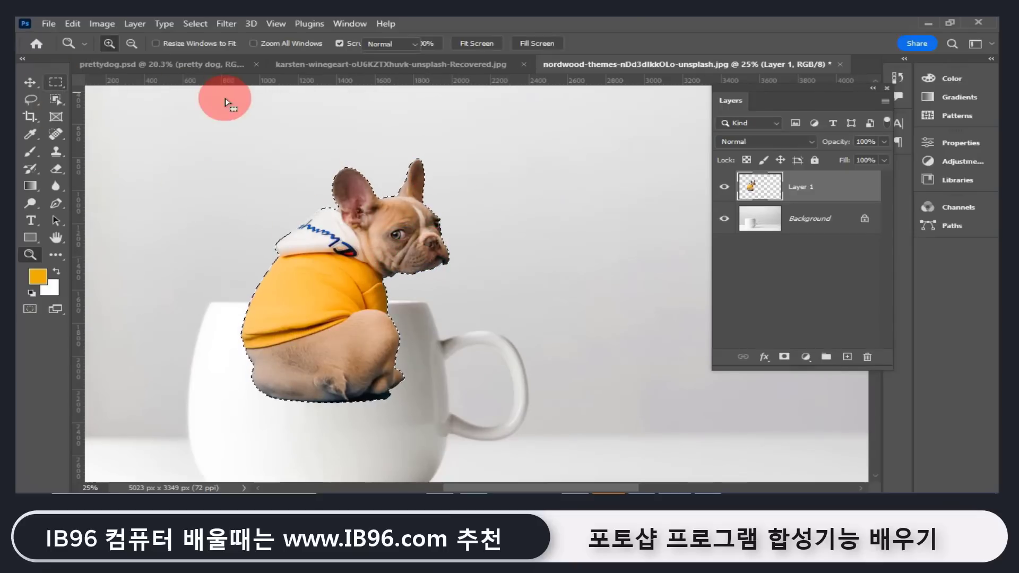
left_click(220, 97)
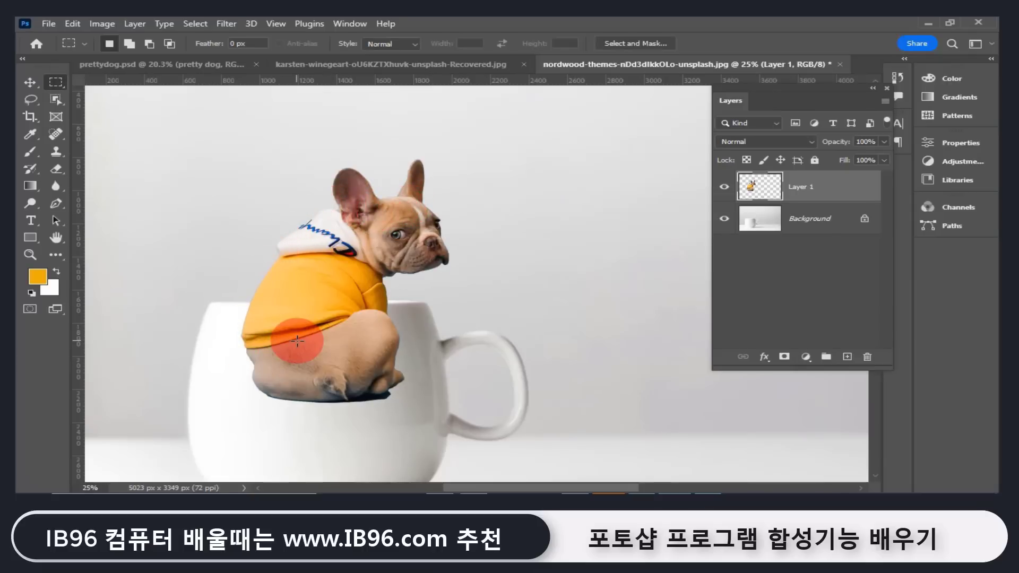
Move the dog slightly lower so that it sits deeper over the mug
left_click(30, 81)
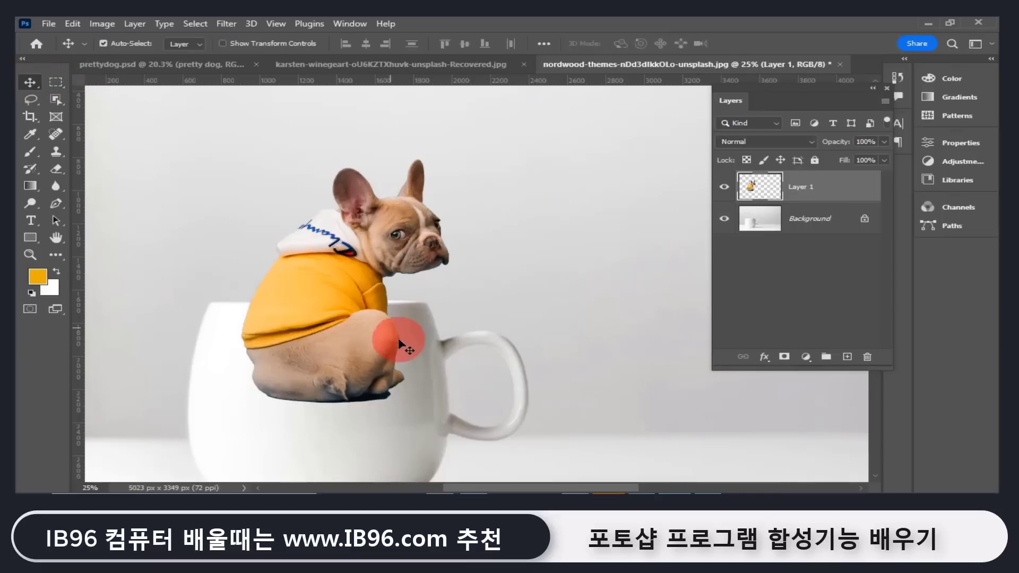
mouse_move(342, 320)
left_mouse_down()
mouse_move(320, 320)
mouse_move(343, 338)
left_mouse_up()
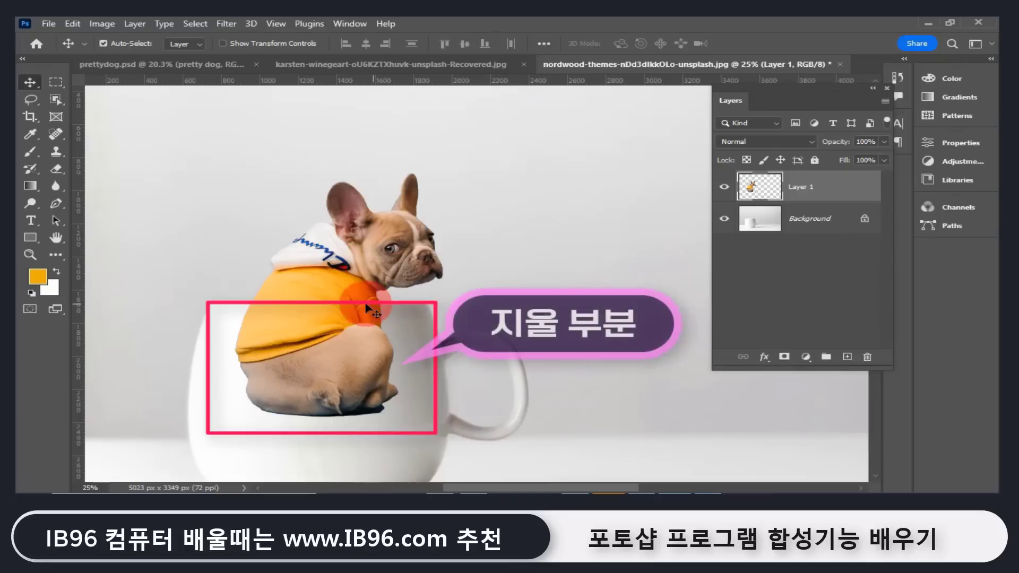
Try erasing the dog's lower body below the mug's rim with a freehand Lasso selection, and deselect
left_click(31, 99)
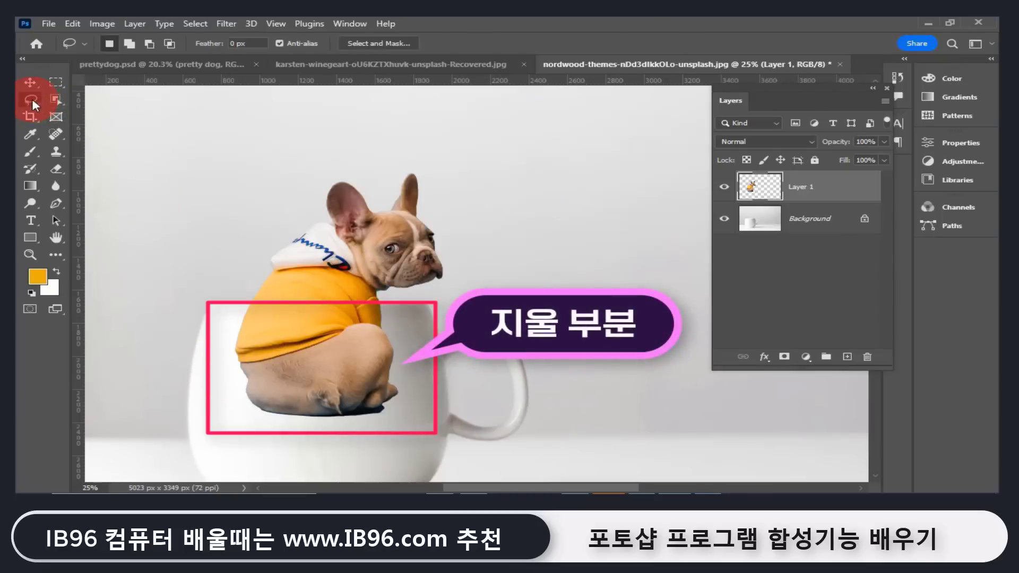
mouse_move(252, 306)
left_mouse_down()
mouse_move(382, 303)
mouse_move(422, 405)
mouse_move(236, 314)
left_mouse_up()
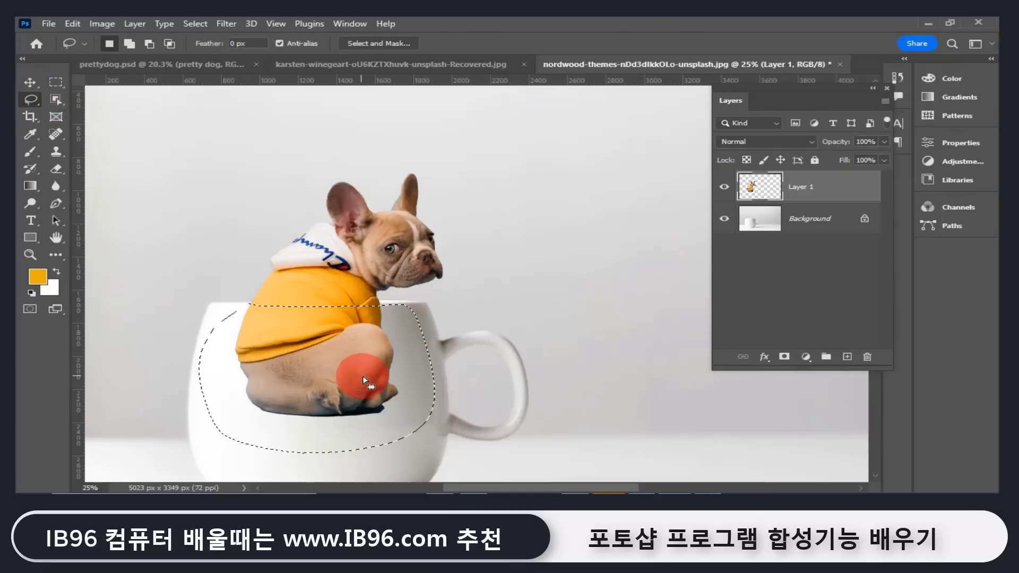
key("Delete")
left_click(471, 374)
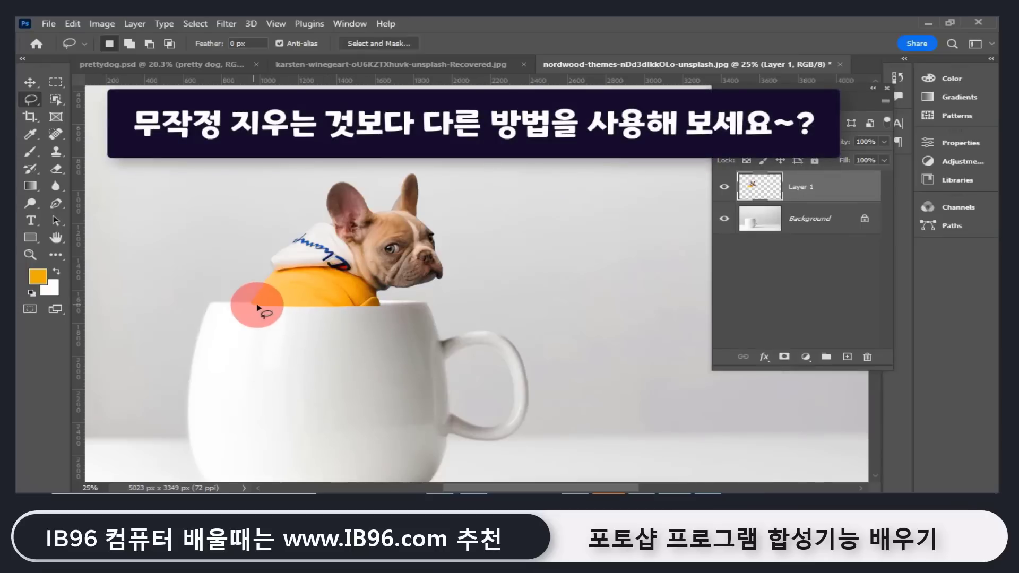
Undo the deletion of the dog's lower body and clear the lasso selection
key("ctrl+z")
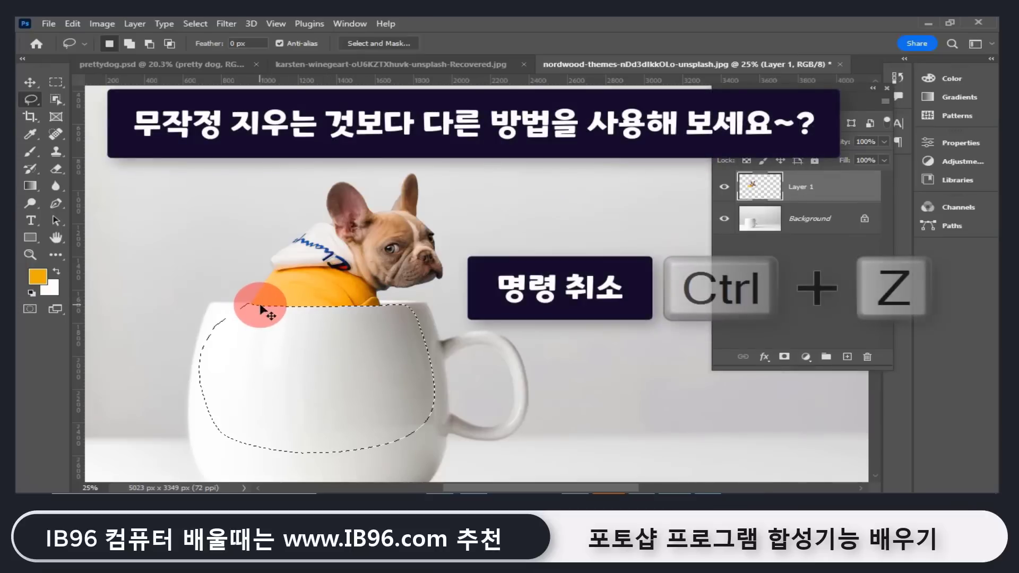
key("ctrl+z")
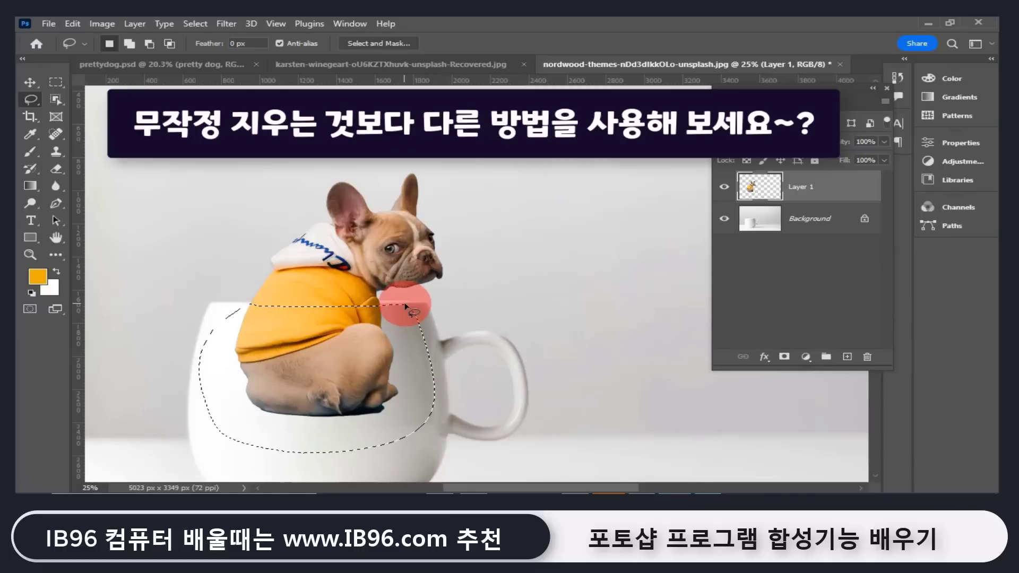
left_click(381, 307)
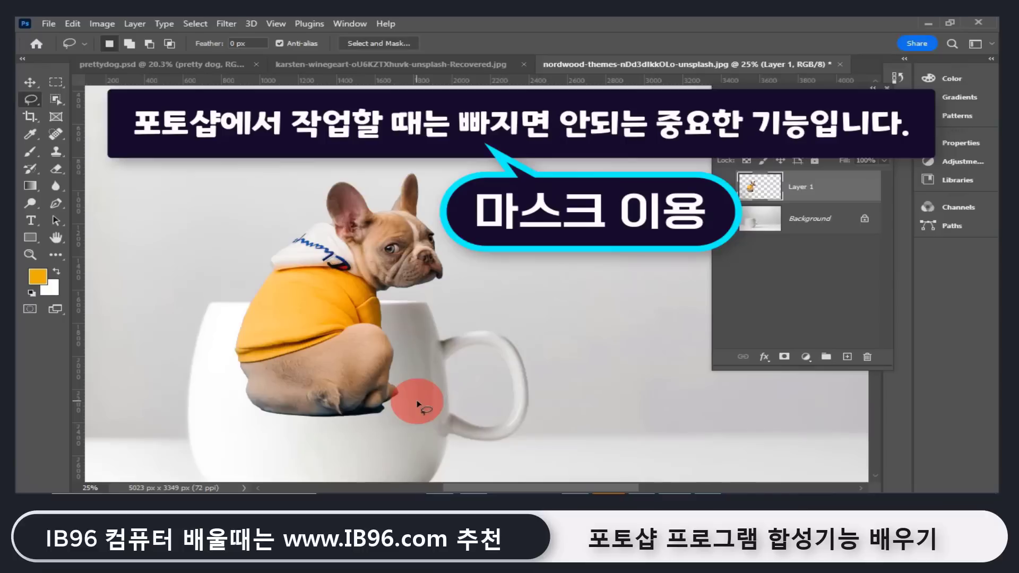
Add a white layer mask to Layer 1, the dog layer
left_click(761, 190)
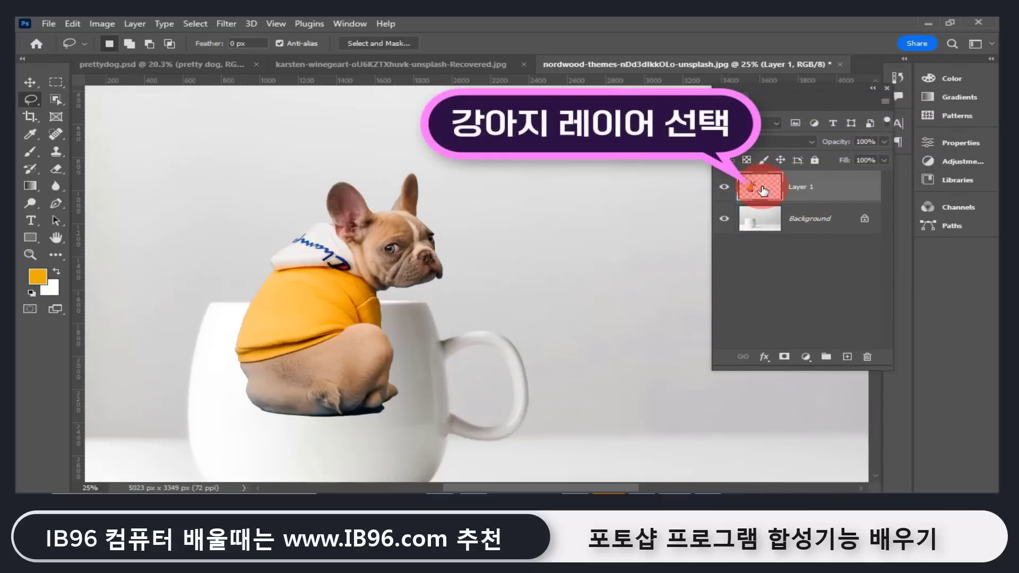
left_click(784, 358)
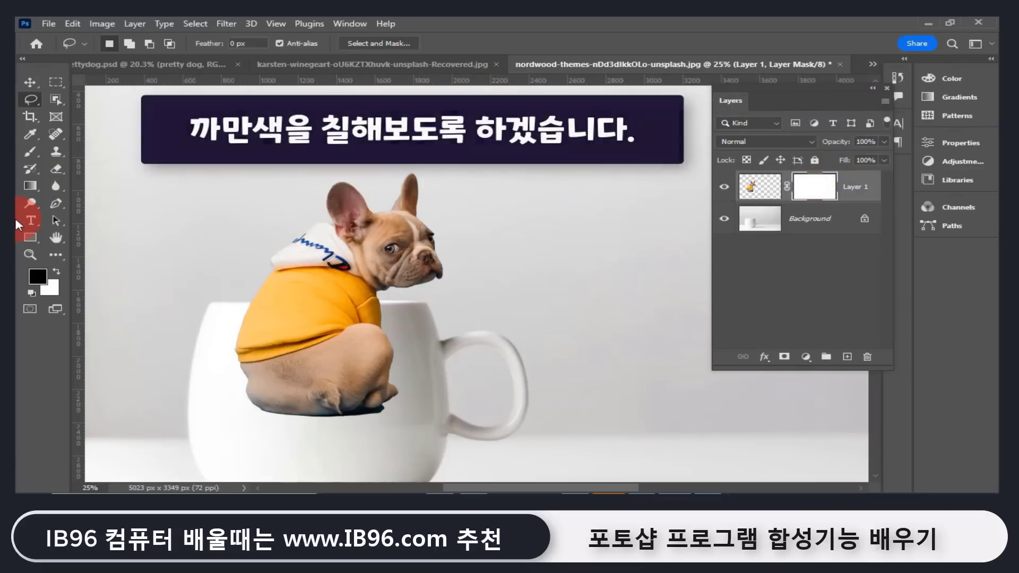
Set up the Brush tool at 100 px size and 50% hardness, and reset the colours to black foreground and white background
left_click(32, 157)
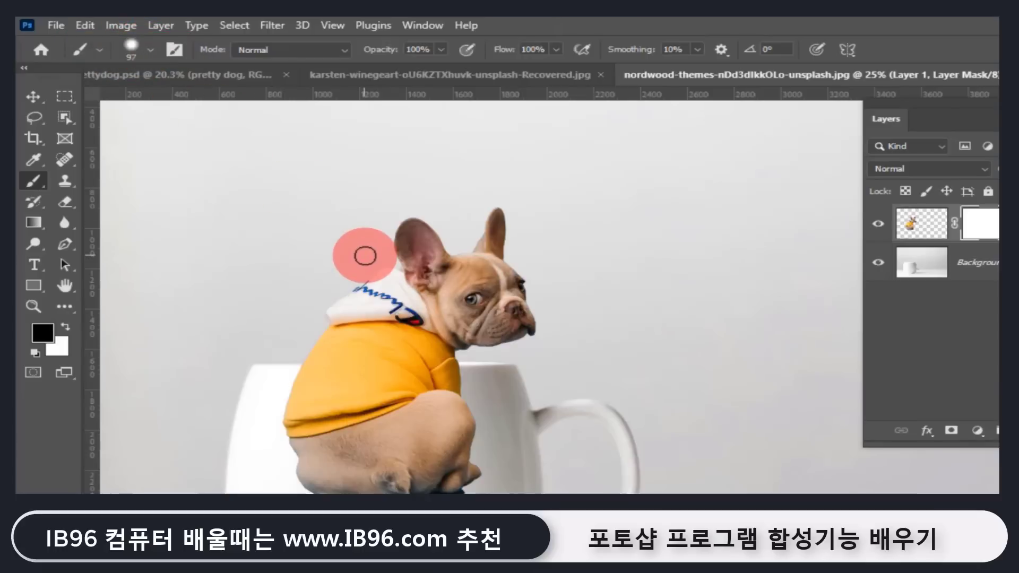
left_click(150, 49)
left_click_drag(212, 102, 170, 104)
left_click(447, 390)
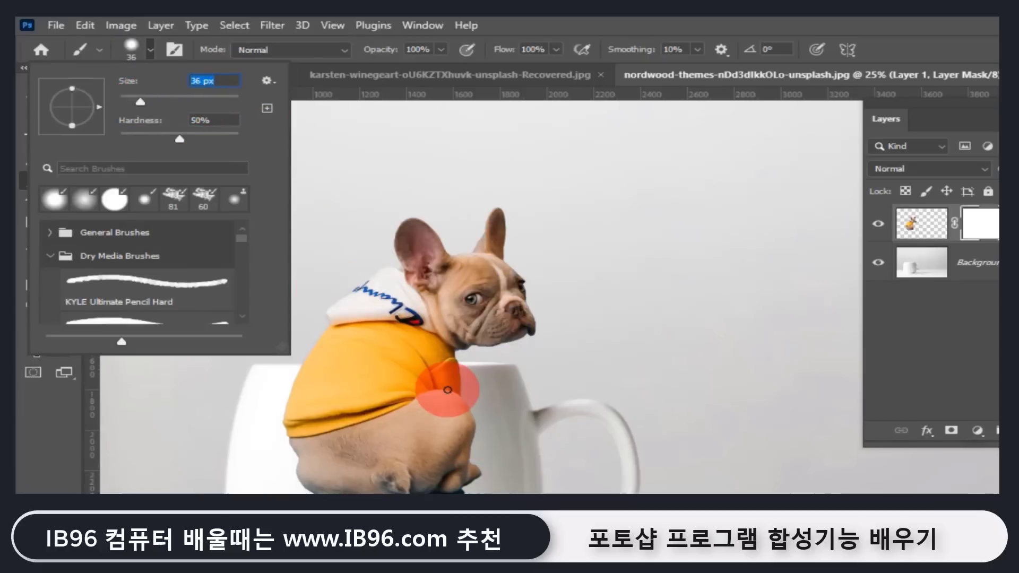
left_click(232, 114)
left_click_drag(179, 102, 180, 104)
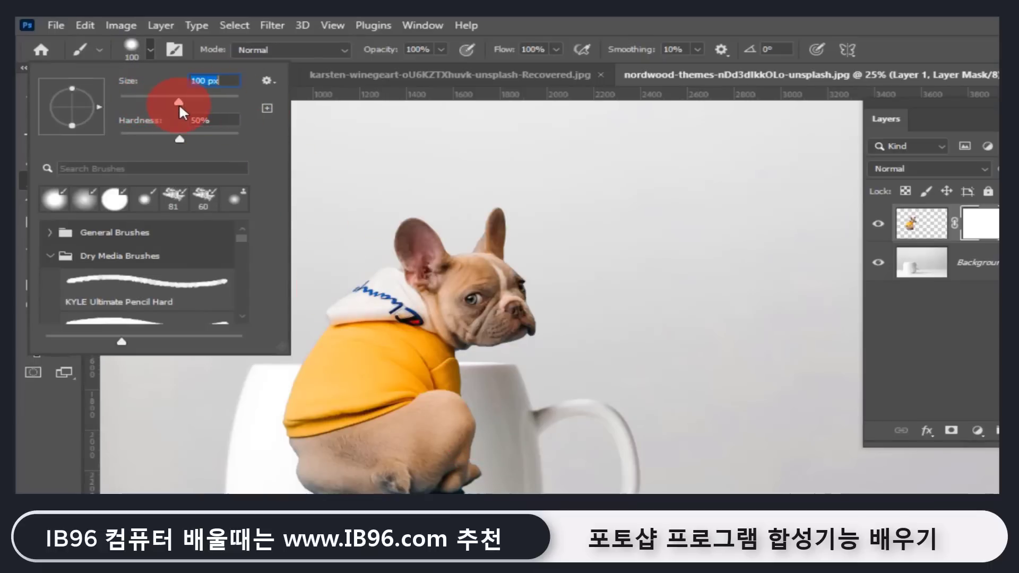
left_click(182, 139)
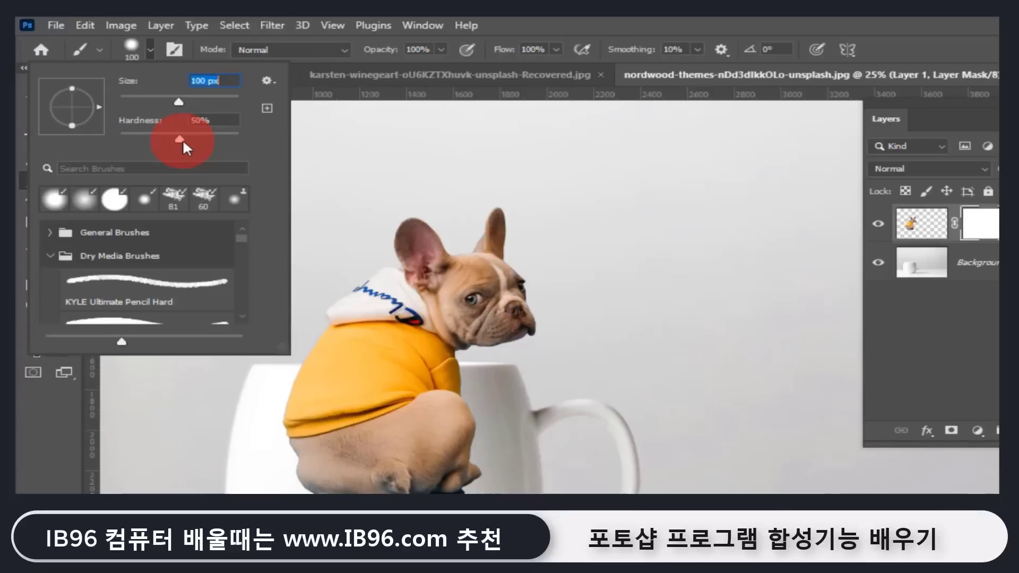
left_click(371, 177)
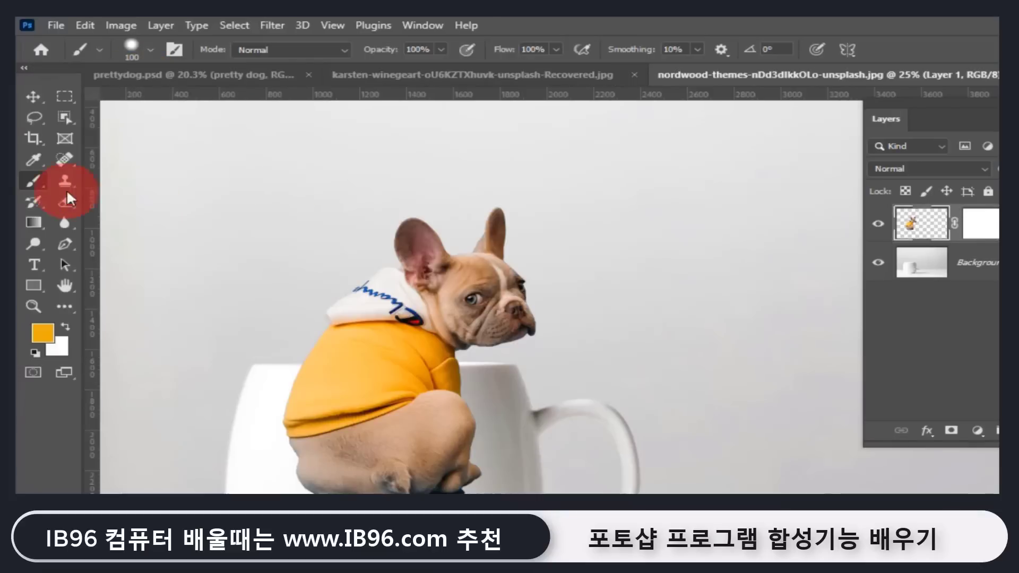
key("d")
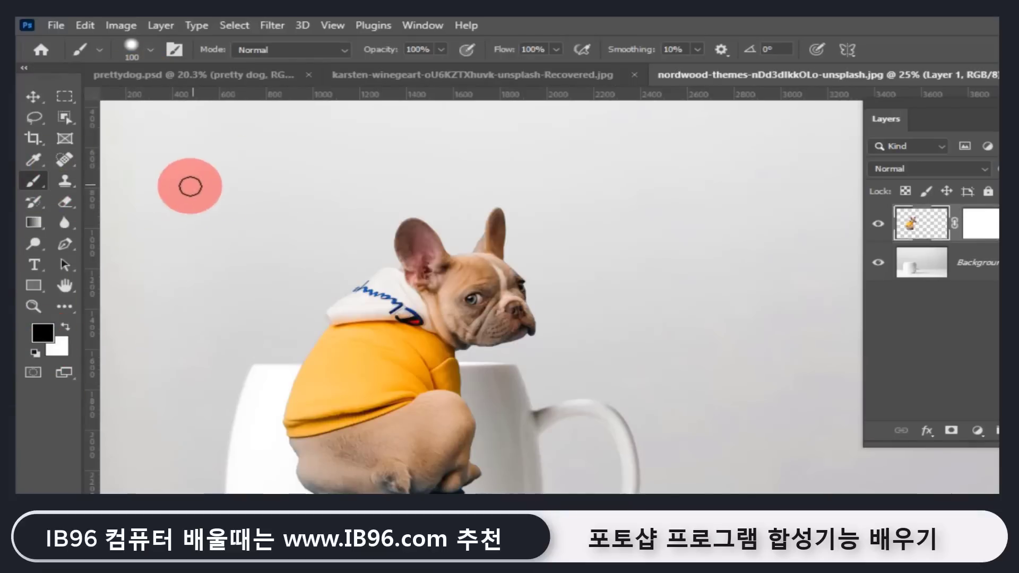
Set the brush hardness to 100% and paint a curved black test stroke on Layer 1's image, above the dog
left_click(150, 49)
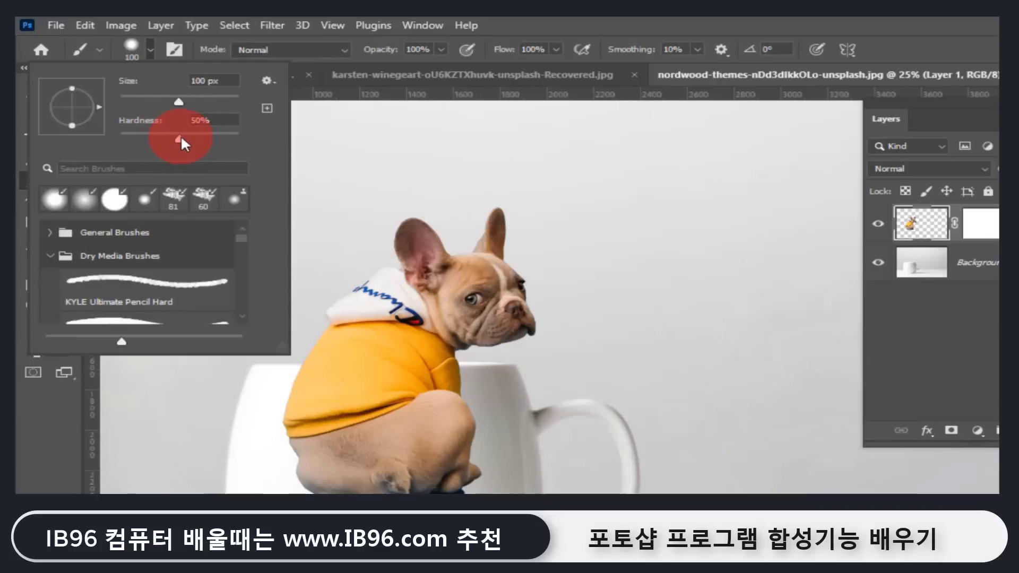
left_click_drag(214, 146, 253, 151)
left_click(520, 32)
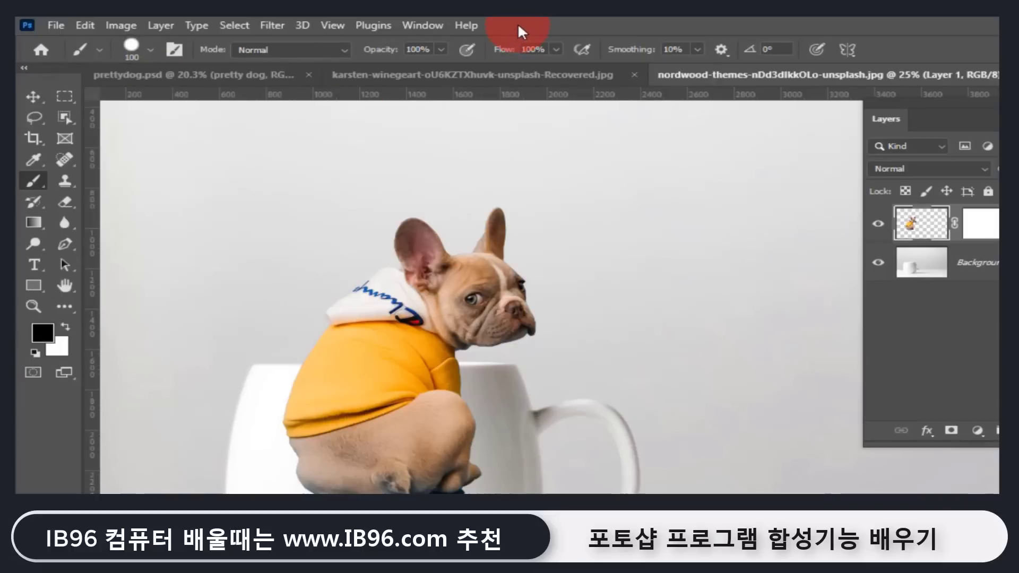
mouse_move(155, 232)
left_mouse_down()
mouse_move(182, 205)
mouse_move(387, 151)
left_mouse_up()
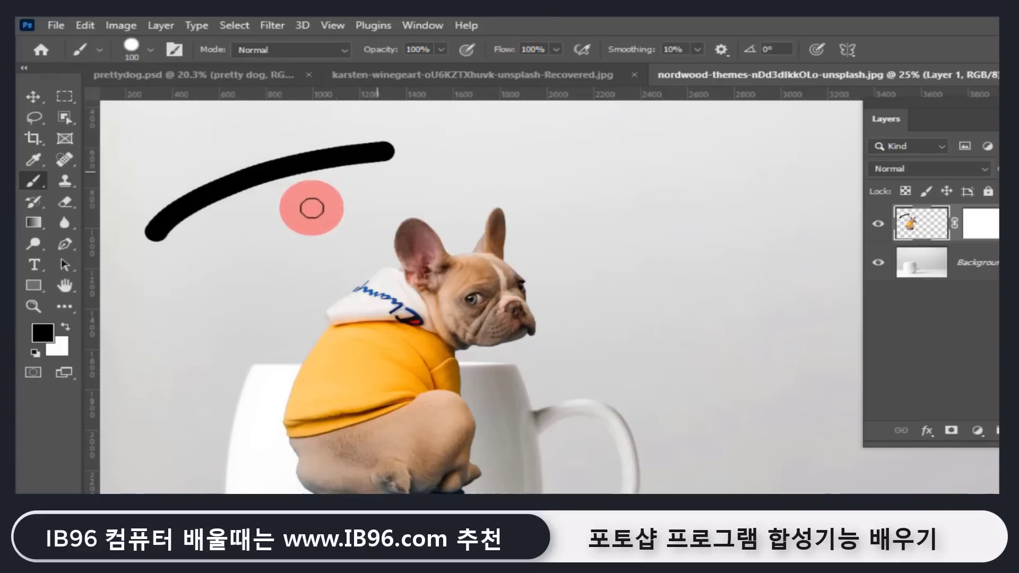
Set the brush hardness to 0% and paint a second curved black test stroke just below the first one
left_click(148, 49)
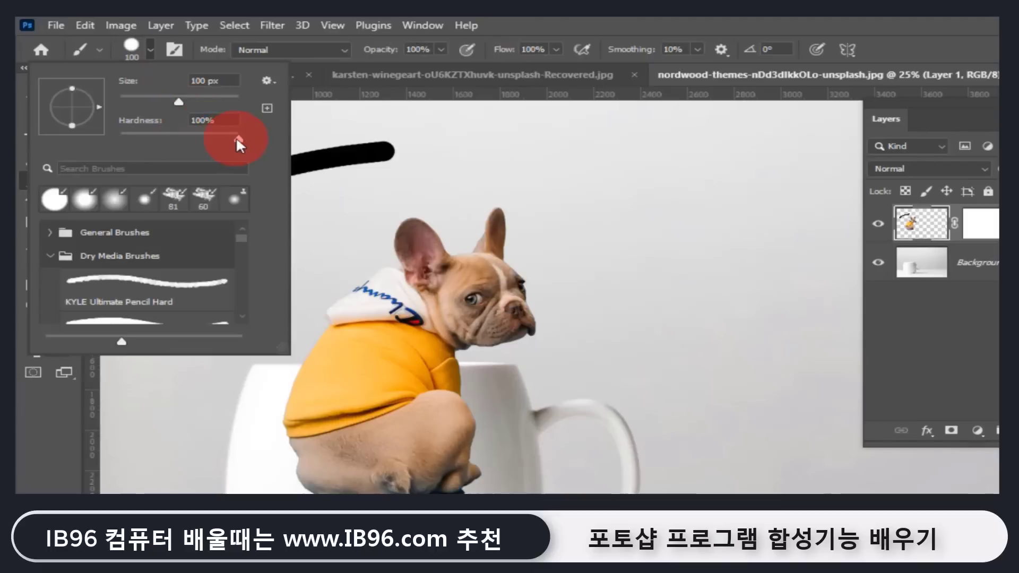
left_click_drag(237, 139, 126, 138)
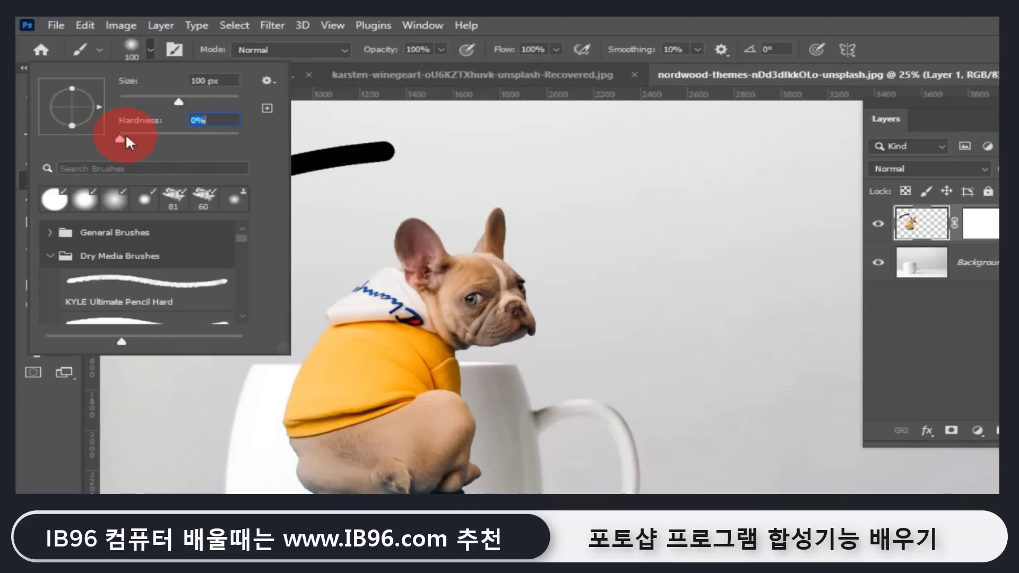
left_click(531, 24)
mouse_move(182, 266)
left_mouse_down()
mouse_move(271, 214)
mouse_move(423, 176)
left_mouse_up()
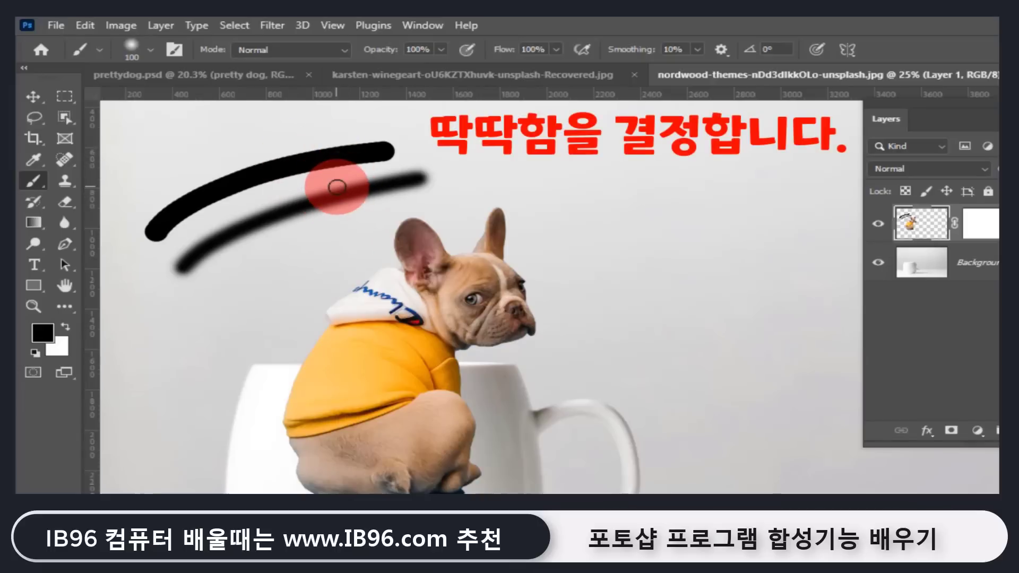
Reposition the floating Layers panel slightly and target Layer 1's mask for painting
left_click(151, 49)
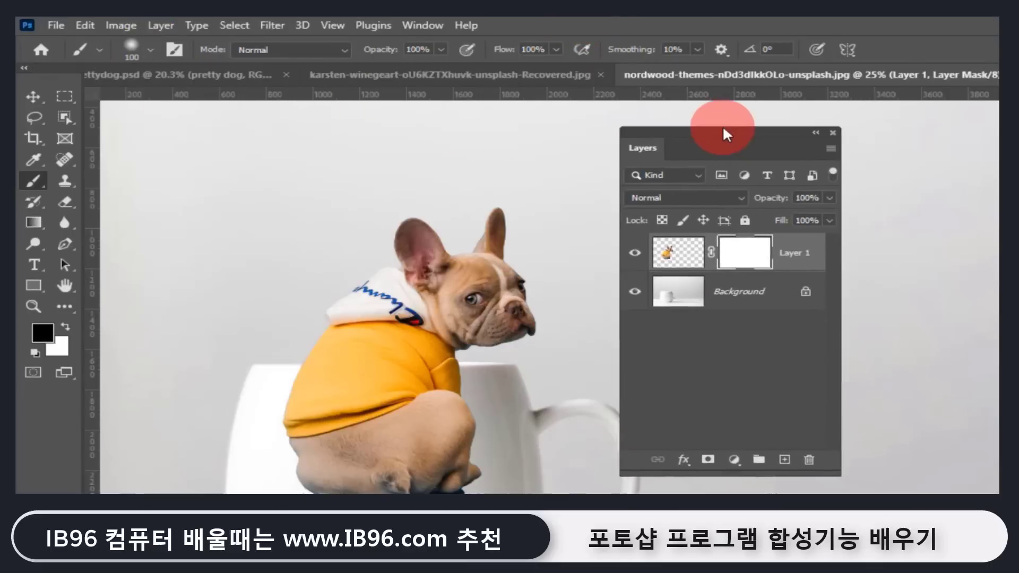
left_click_drag(721, 125, 713, 124)
left_click(737, 246)
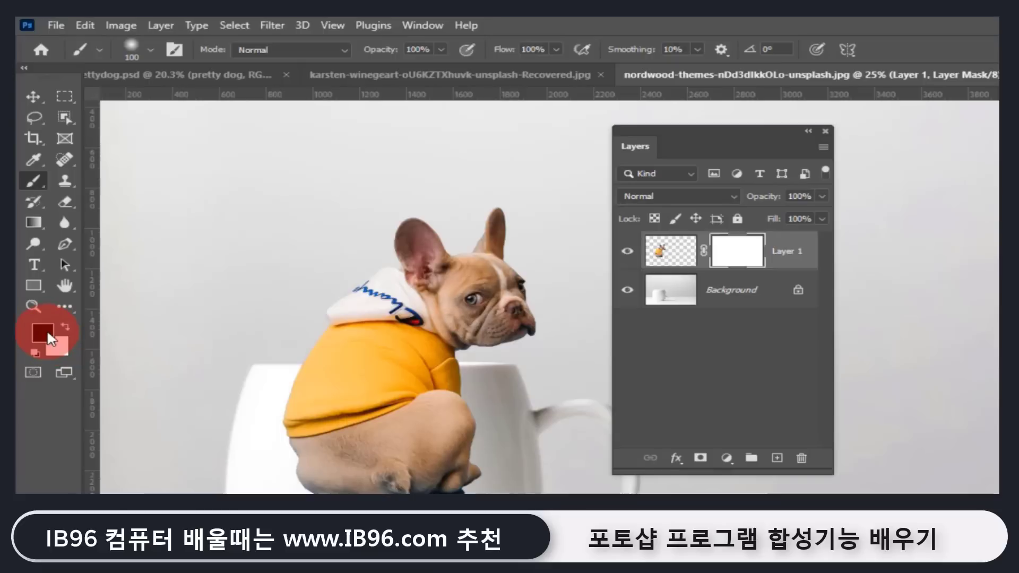
Try hiding the dog's body below the mug's rim by painting the mask black with the soft brush, and undo it
key("d")
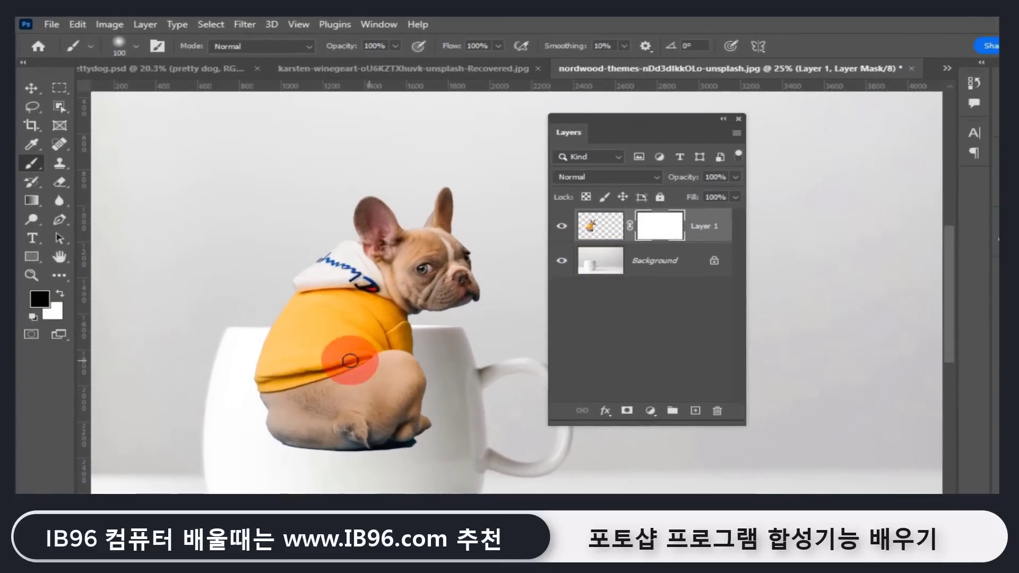
mouse_move(279, 350)
left_mouse_down()
mouse_move(473, 345)
mouse_move(209, 367)
mouse_move(435, 370)
mouse_move(226, 383)
mouse_move(479, 352)
mouse_move(275, 362)
mouse_move(451, 351)
mouse_move(207, 380)
mouse_move(381, 381)
mouse_move(201, 403)
mouse_move(409, 384)
mouse_move(295, 382)
mouse_move(267, 404)
mouse_move(390, 394)
mouse_move(215, 440)
mouse_move(402, 416)
mouse_move(418, 394)
mouse_move(249, 420)
mouse_move(250, 449)
mouse_move(479, 407)
mouse_move(291, 455)
mouse_move(427, 444)
mouse_move(414, 450)
mouse_move(433, 441)
mouse_move(302, 456)
mouse_move(379, 446)
mouse_move(268, 438)
mouse_move(257, 453)
mouse_move(371, 444)
mouse_move(387, 419)
mouse_move(340, 428)
mouse_move(472, 412)
left_mouse_up()
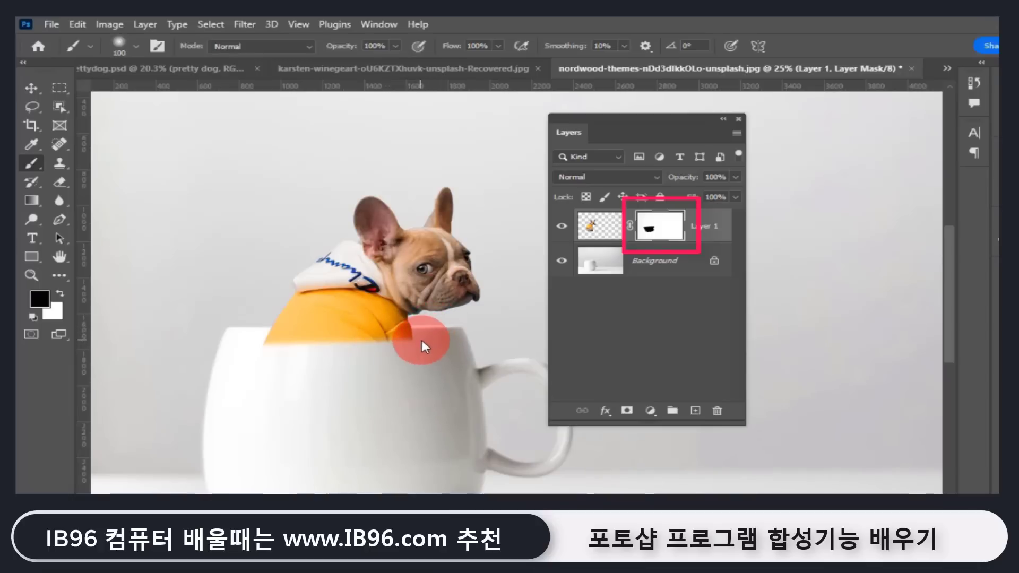
key("ctrl+z")
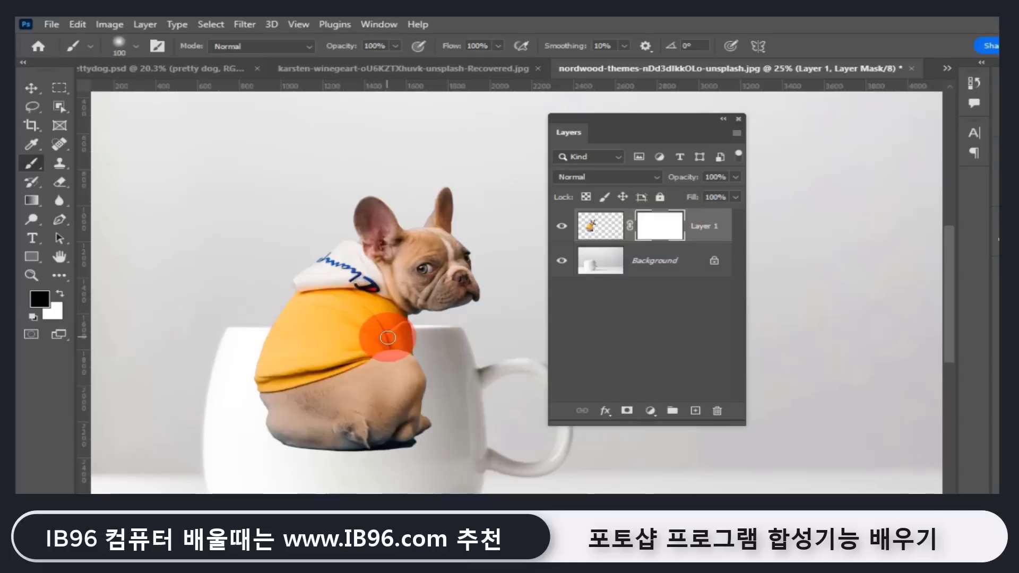
Set the brush hardness to 50%, try a black mask stroke across the dog along the mug's rim, and undo it
left_click(137, 45)
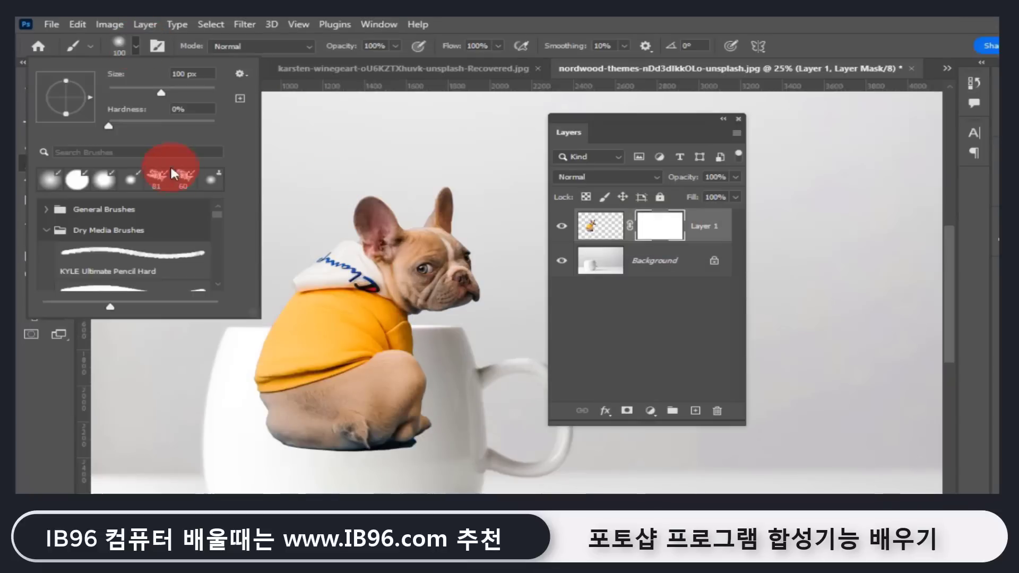
left_click_drag(110, 126, 159, 129)
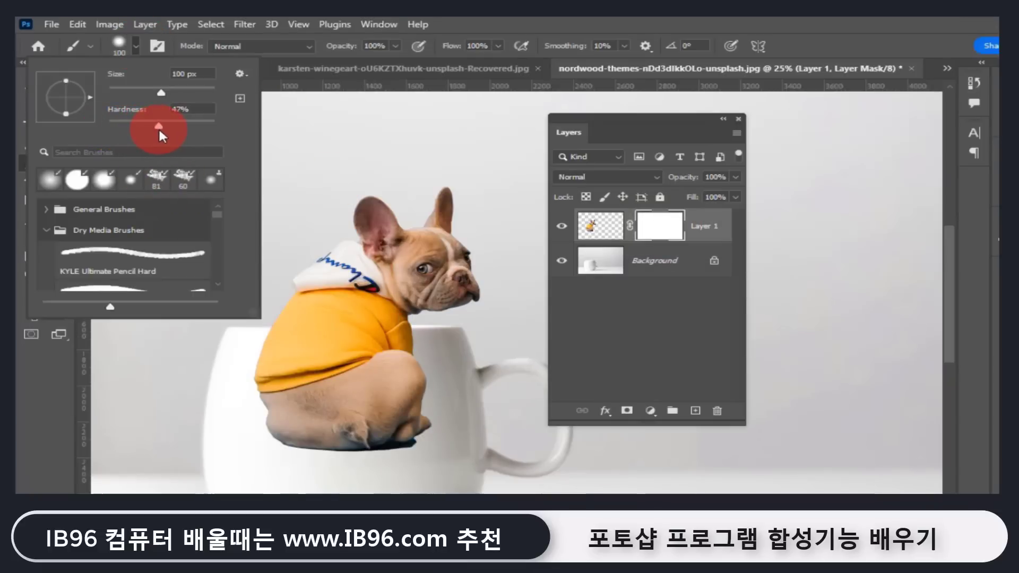
left_click(518, 23)
mouse_move(409, 337)
left_mouse_down()
mouse_move(255, 336)
mouse_move(254, 352)
mouse_move(427, 338)
left_mouse_up()
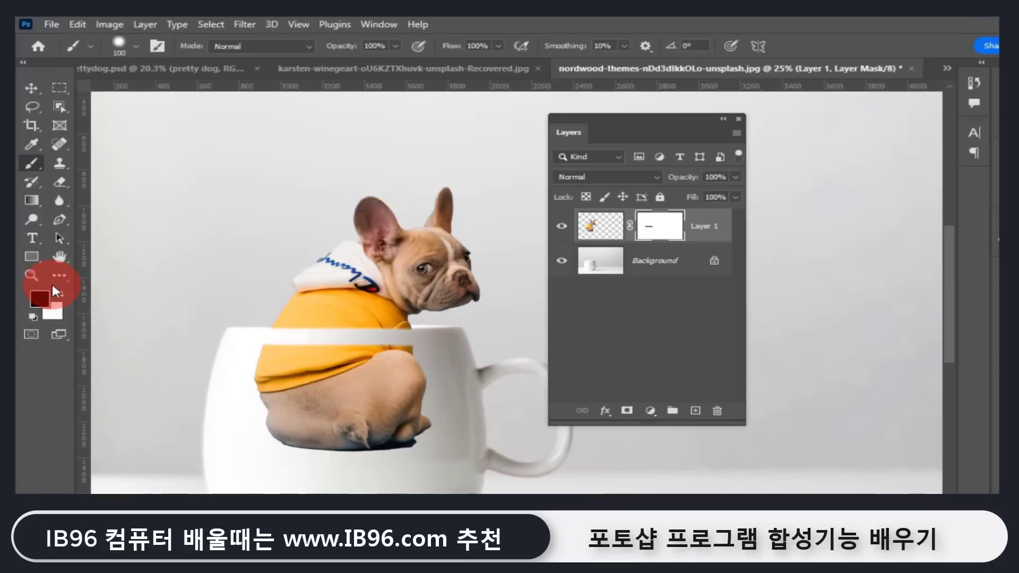
key("d")
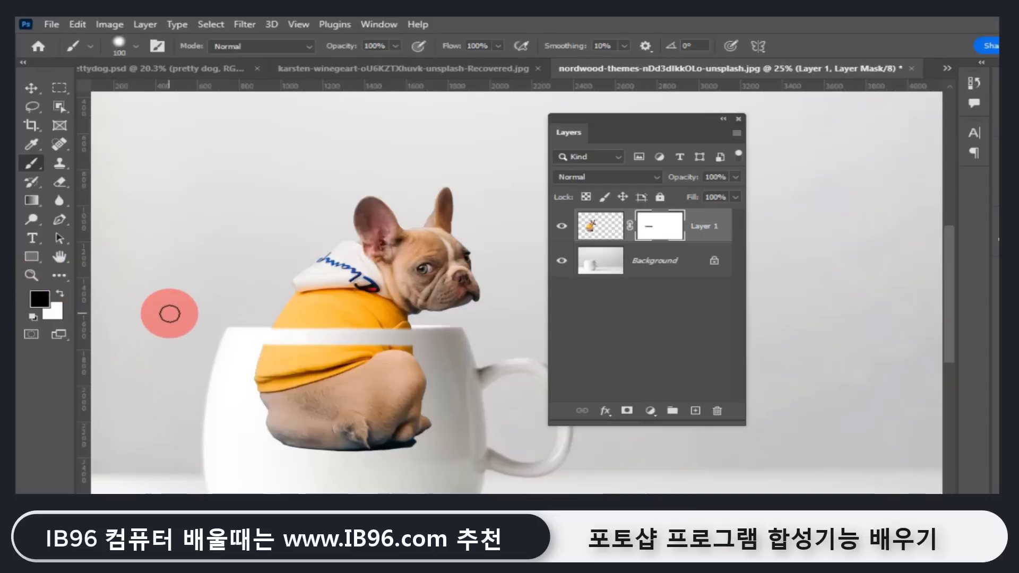
key("ctrl+z")
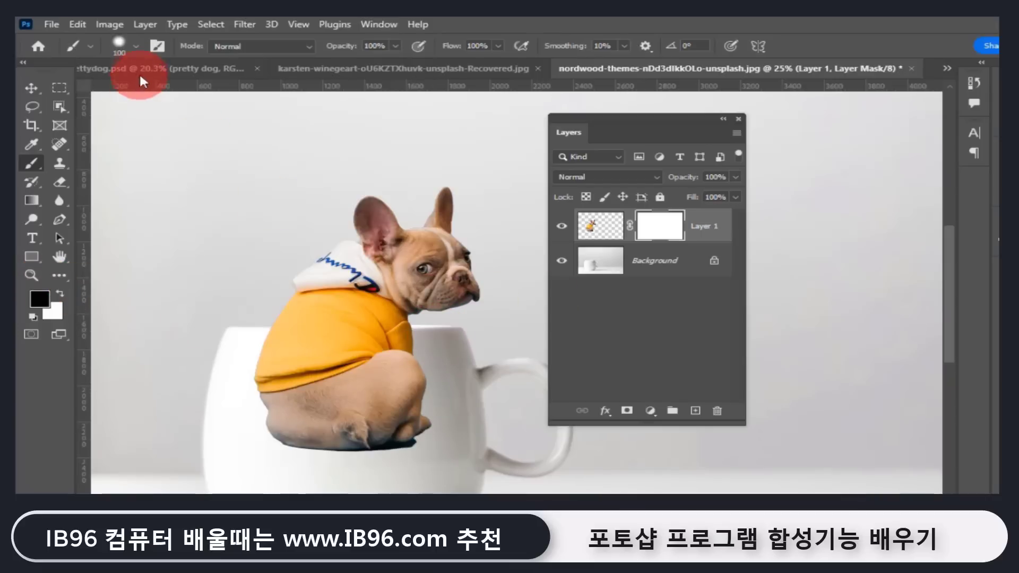
Set the brush hardness to 50% for painting the mask, keeping the 100 px size
left_click(137, 45)
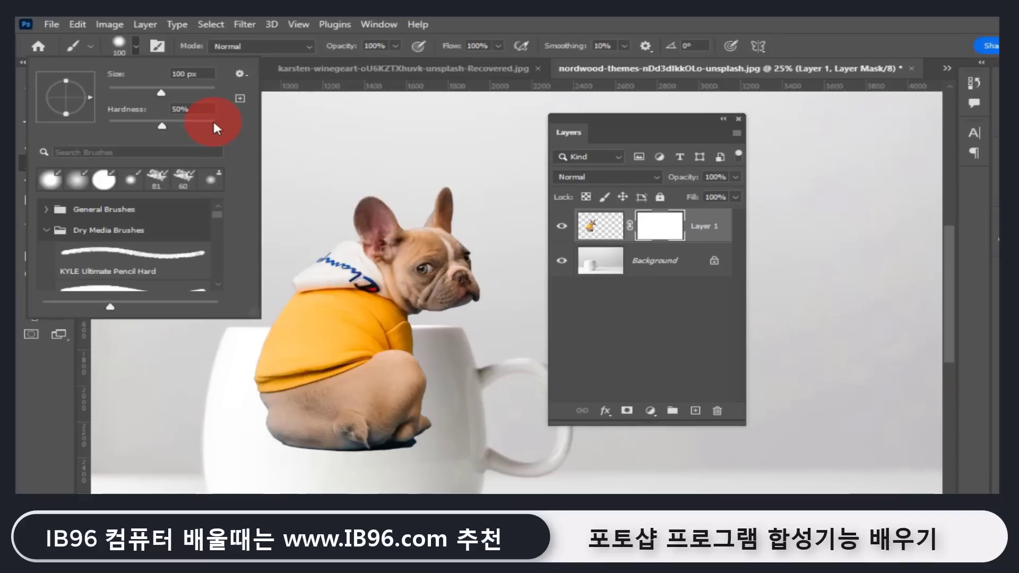
left_click(431, 45)
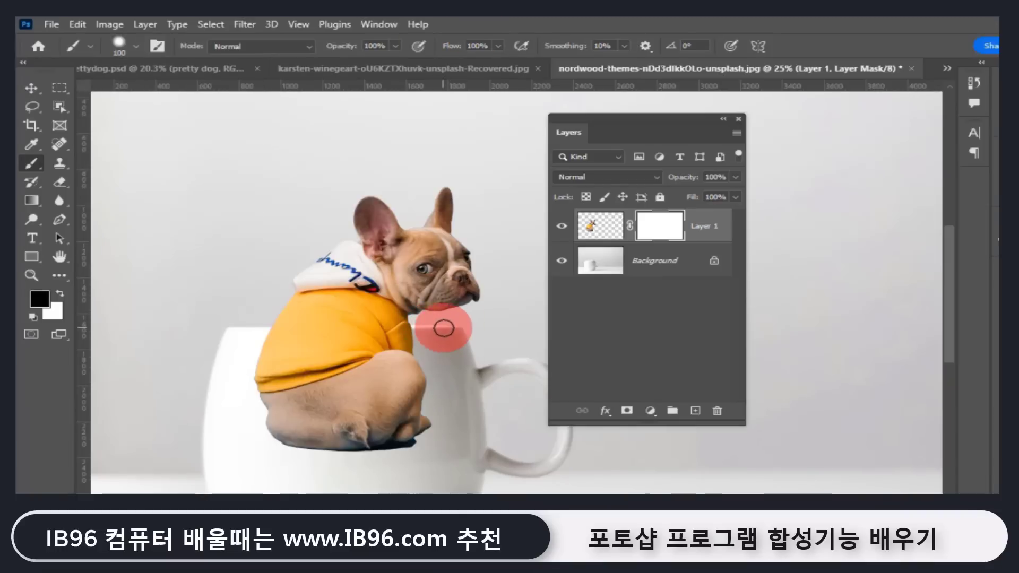
left_click(136, 45)
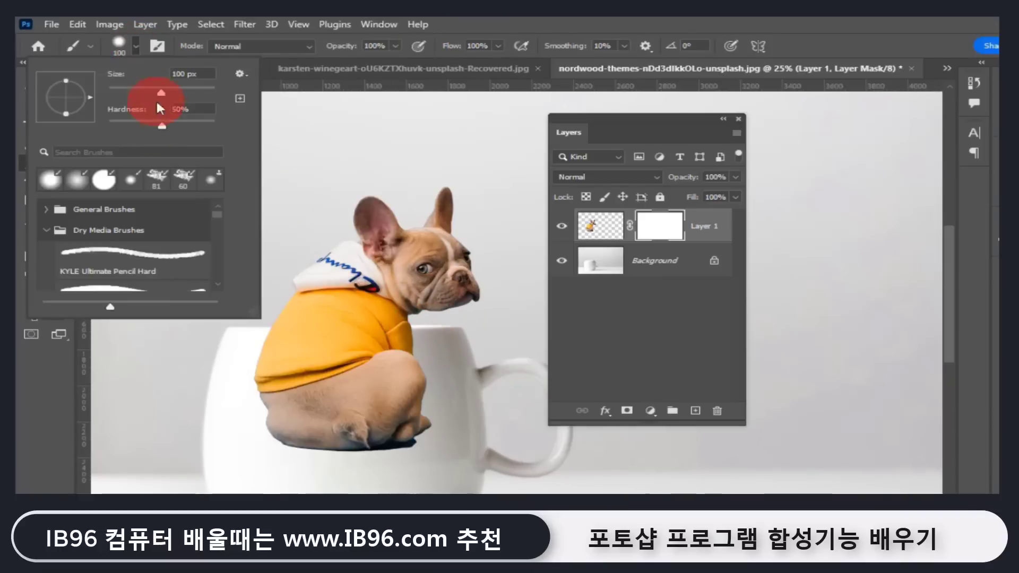
left_click_drag(162, 126, 157, 125)
left_click_drag(127, 125, 163, 128)
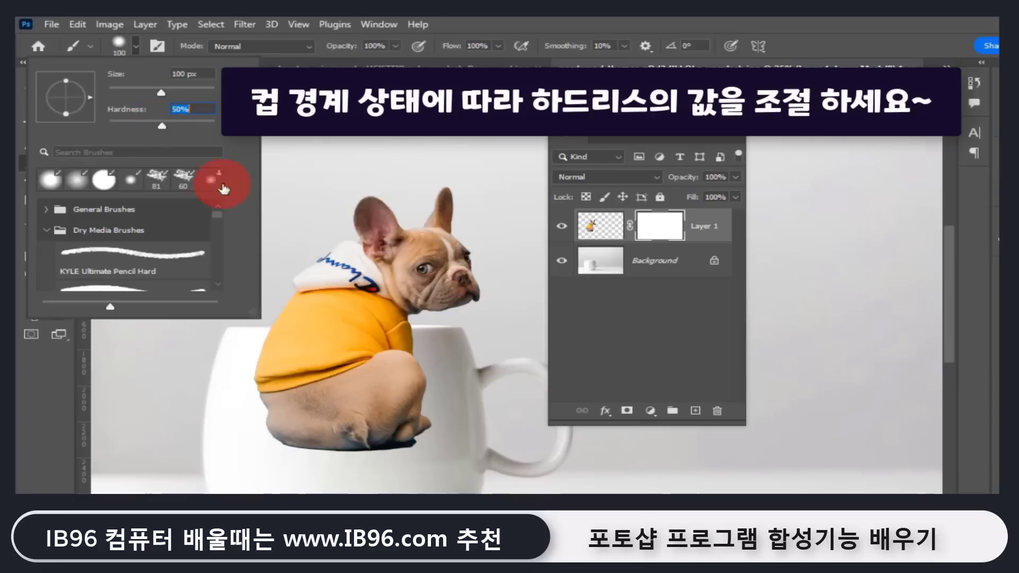
left_click(615, 21)
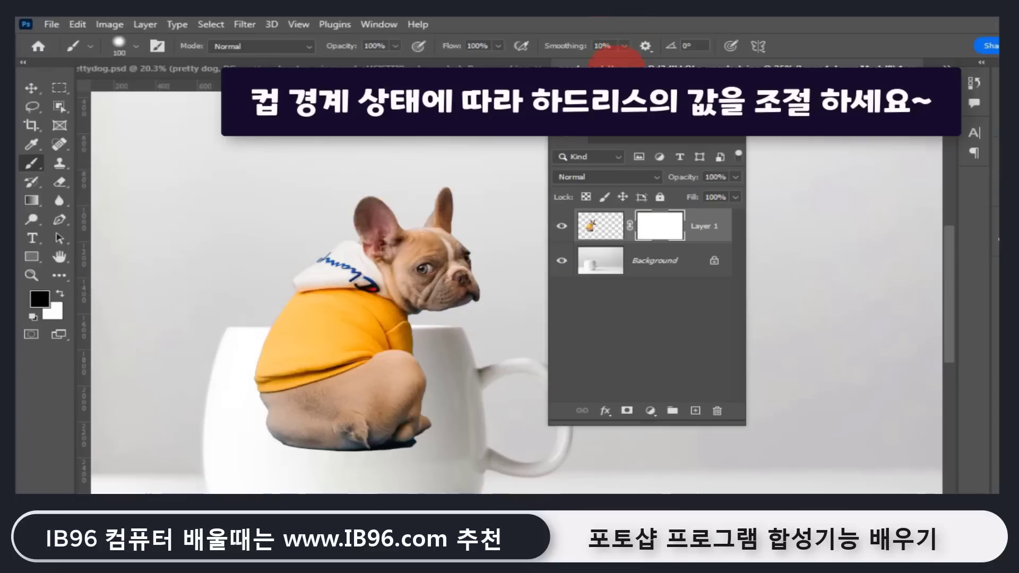
Move the Layers panel clear of the dog's body and make the Brush tool active on Layer 1's mask
left_click(30, 274)
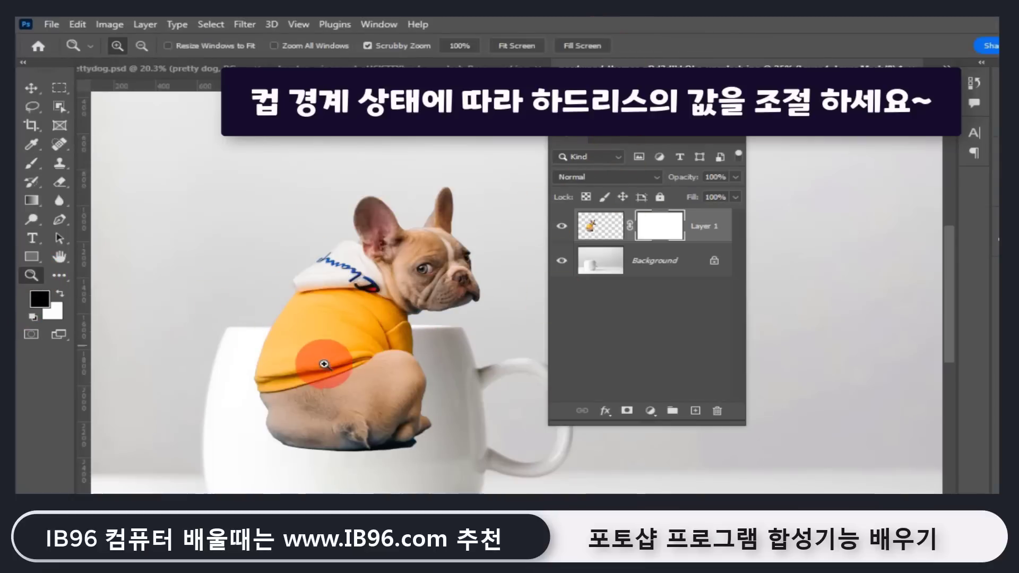
left_click_drag(330, 357, 399, 382)
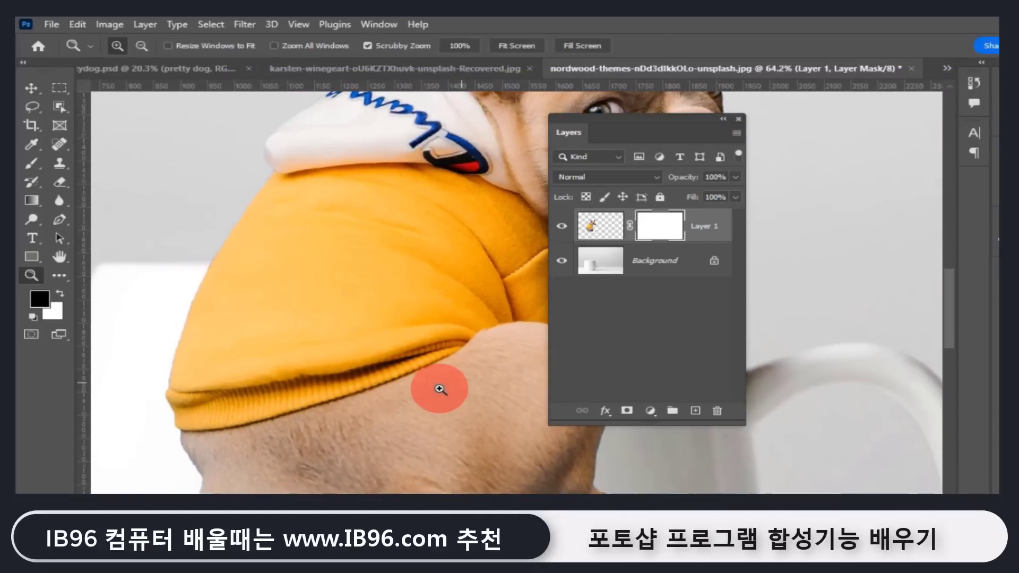
left_click_drag(460, 407, 403, 300)
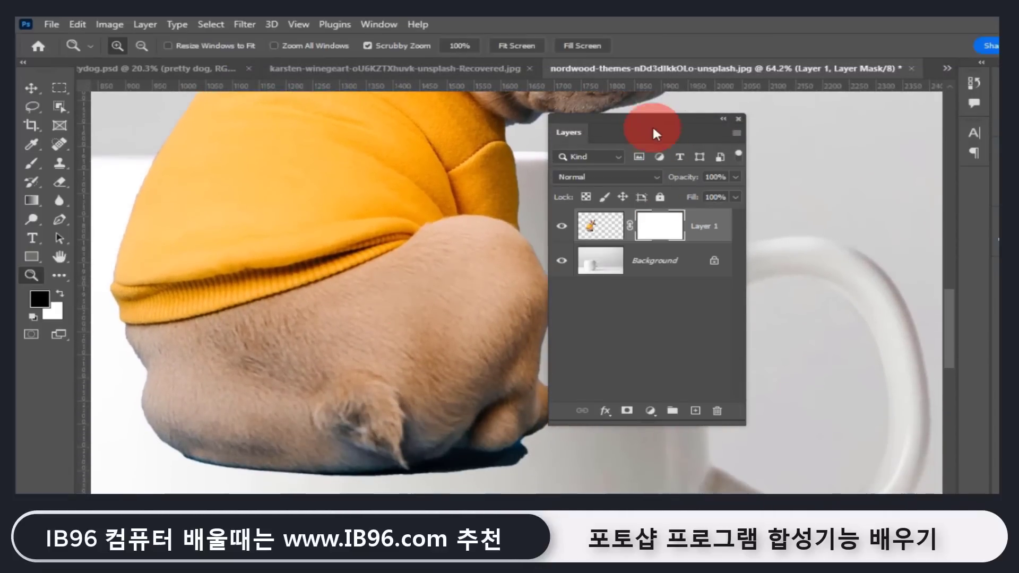
left_click_drag(651, 126, 709, 130)
left_click_drag(371, 268, 330, 297)
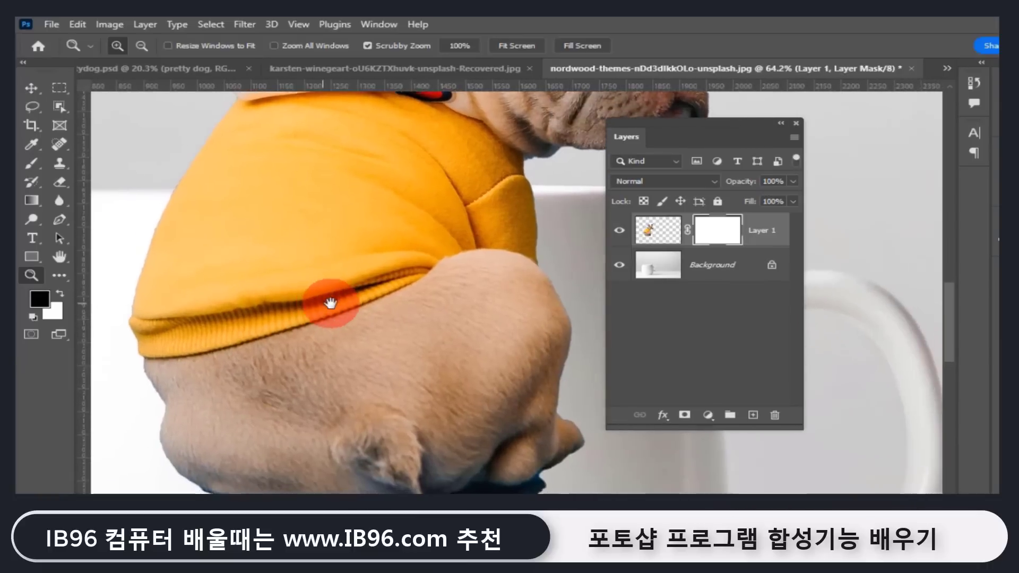
left_click(30, 160)
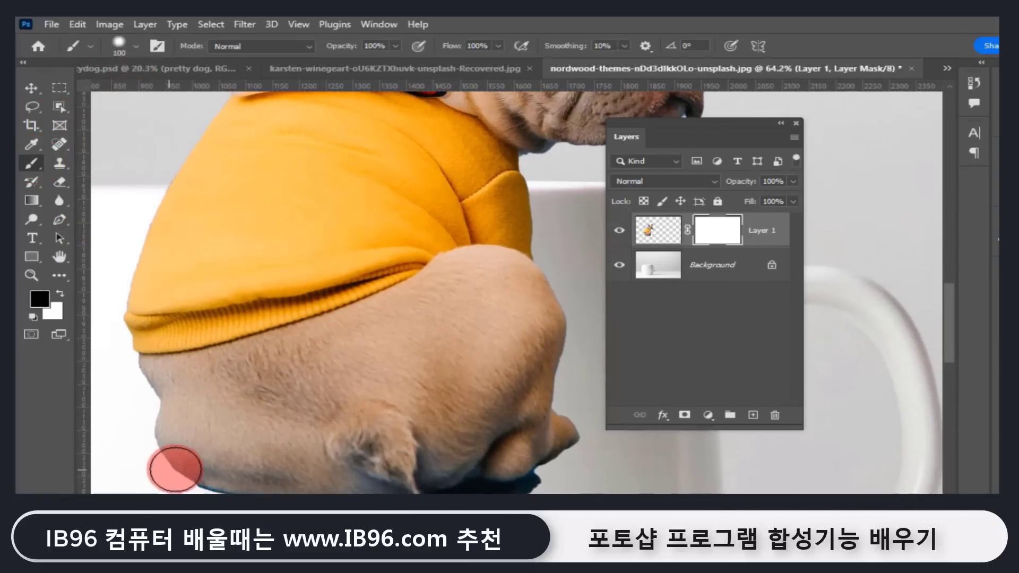
left_click(708, 232)
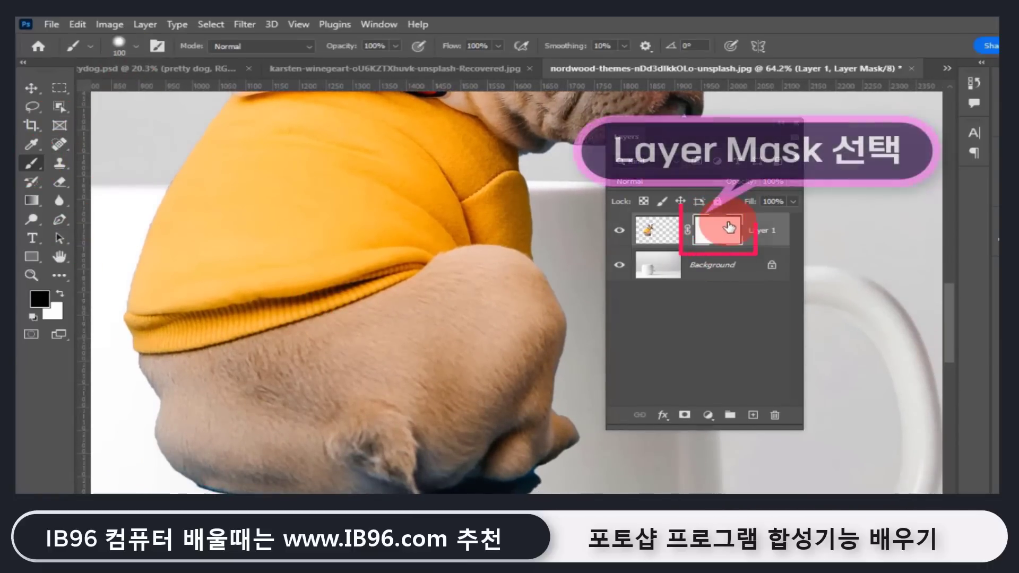
Try painting a black stroke on Layer 1's image instead of its mask, across the dog's back, and undo it
left_click(657, 231)
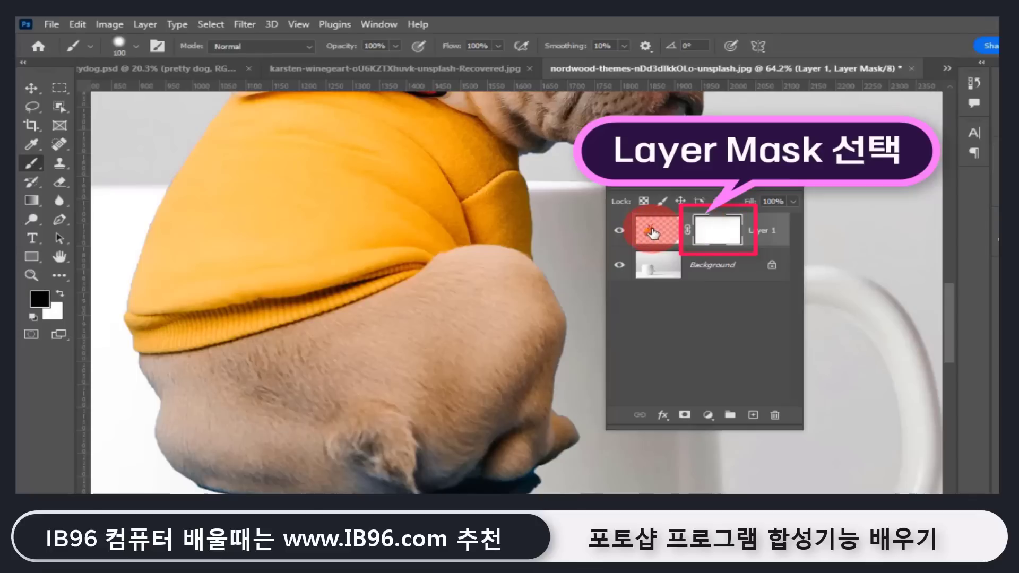
left_click_drag(433, 295, 401, 315)
left_click_drag(230, 378, 338, 339)
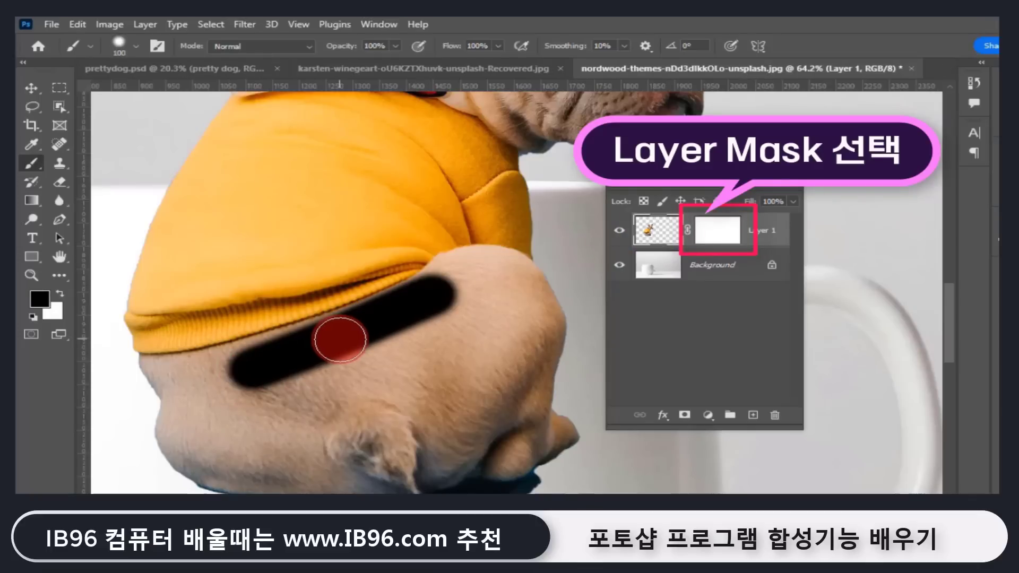
key("ctrl+z")
key("ctrl+z")
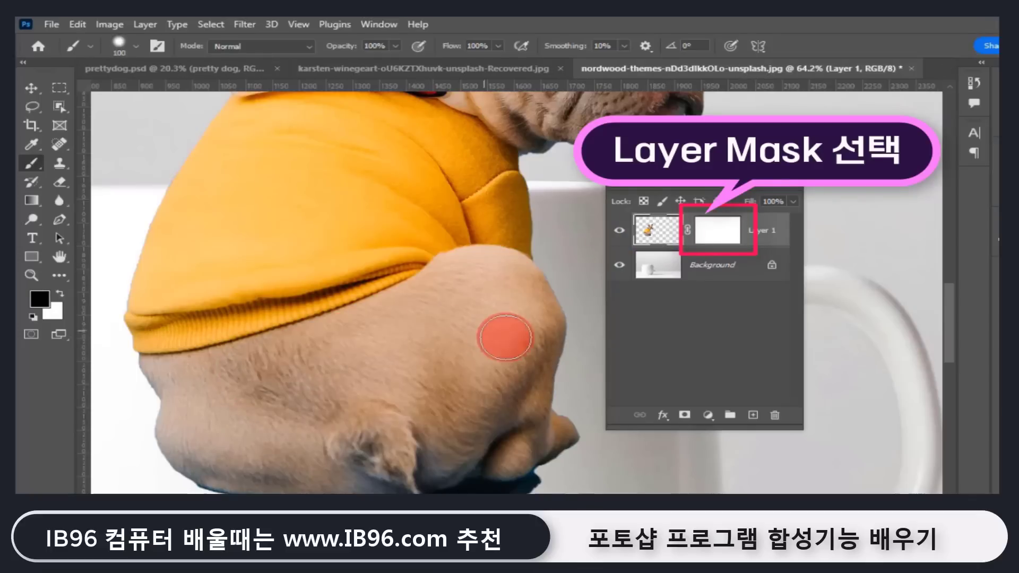
Target Layer 1's mask and paint it black over the dog's lower body up to the mug's rim
left_click(721, 234)
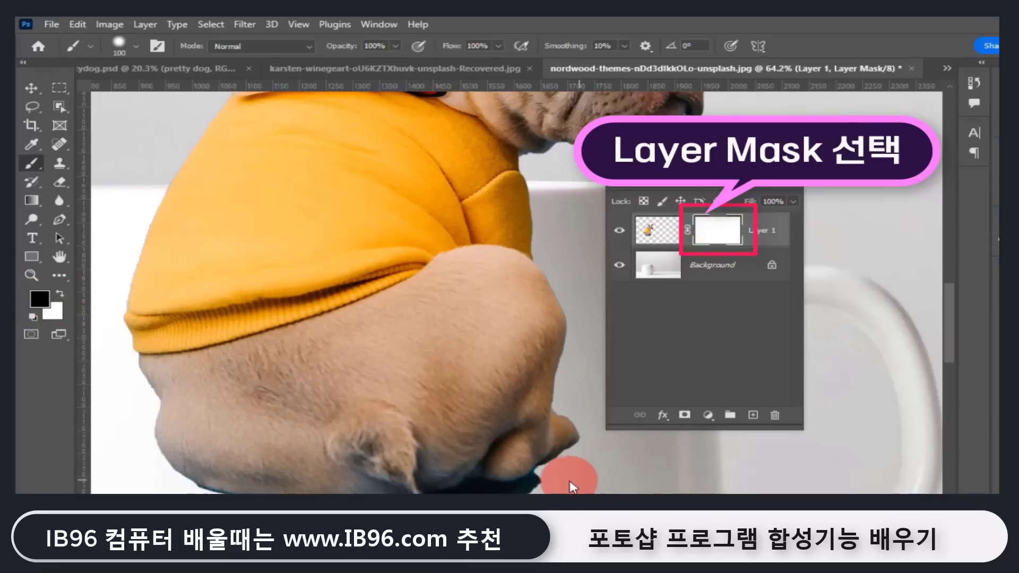
left_click_drag(572, 487, 216, 470)
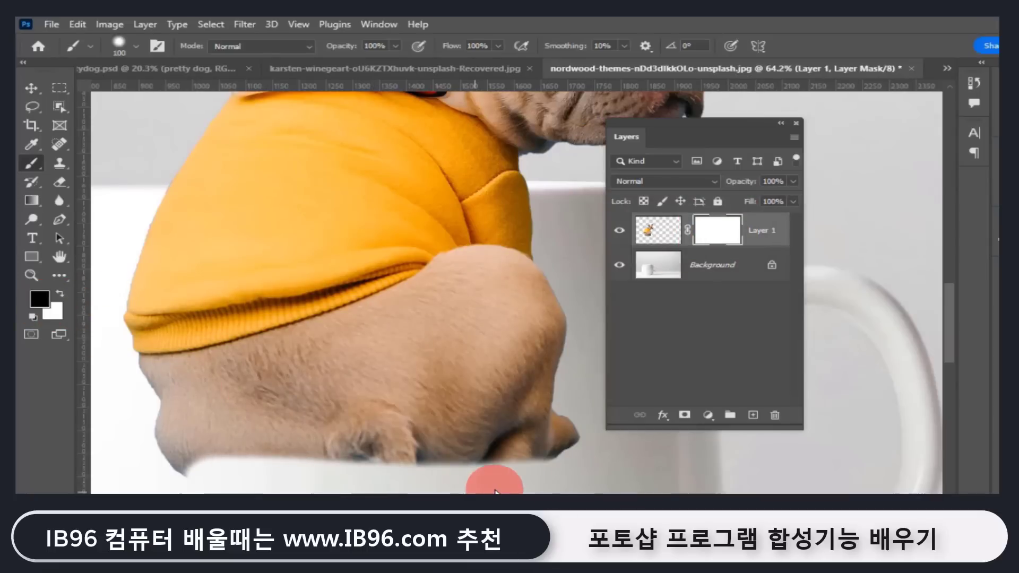
mouse_move(494, 490)
left_mouse_down()
mouse_move(182, 470)
mouse_move(318, 472)
mouse_move(375, 459)
mouse_move(307, 427)
mouse_move(519, 423)
mouse_move(127, 411)
mouse_move(557, 409)
mouse_move(182, 391)
mouse_move(409, 375)
mouse_move(122, 376)
mouse_move(541, 366)
mouse_move(159, 346)
mouse_move(403, 336)
mouse_move(147, 325)
mouse_move(581, 320)
mouse_move(179, 310)
mouse_move(412, 298)
mouse_move(308, 285)
mouse_move(467, 275)
mouse_move(254, 268)
mouse_move(504, 271)
mouse_move(146, 264)
mouse_move(612, 255)
mouse_move(113, 234)
mouse_move(200, 222)
mouse_move(412, 234)
left_mouse_up()
mouse_move(544, 227)
left_mouse_down()
mouse_move(546, 216)
mouse_move(510, 212)
left_mouse_up()
left_click_drag(416, 220, 162, 212)
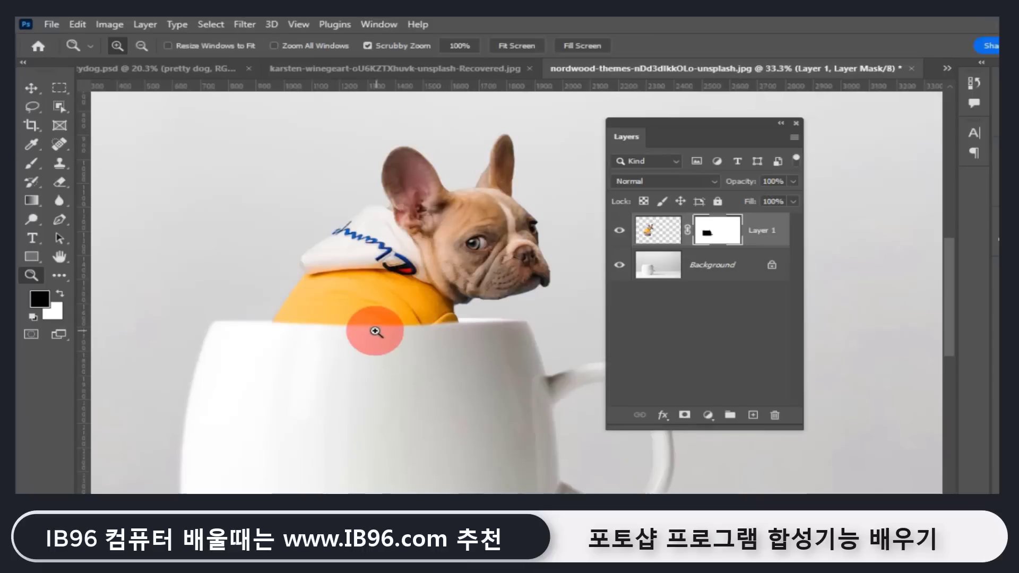
Touch up Layer 1's mask along the mug's rim, painting away excess with black and restoring over-erased parts of the orange hoodie with white
left_click_drag(353, 334, 444, 336)
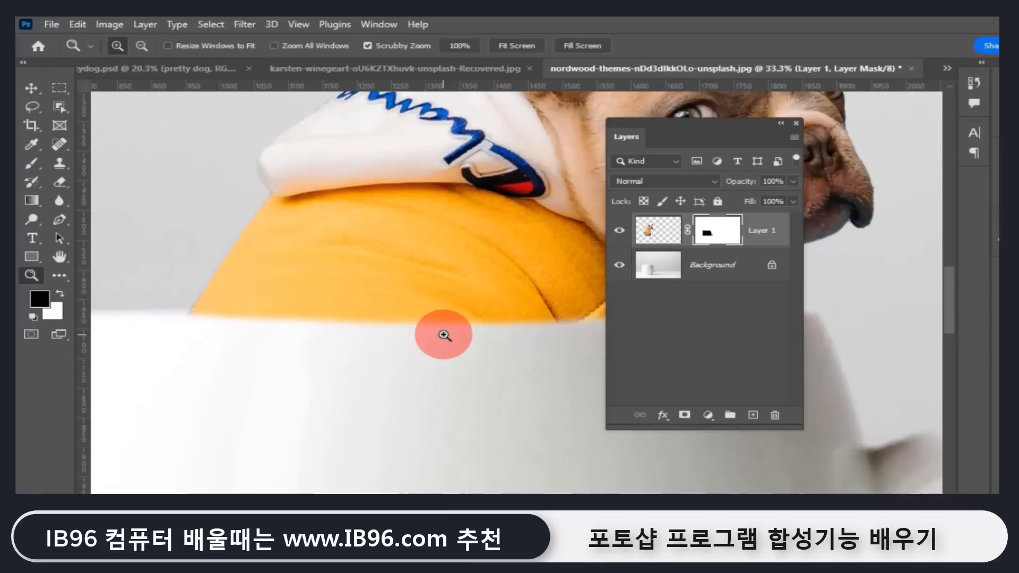
left_click(29, 166)
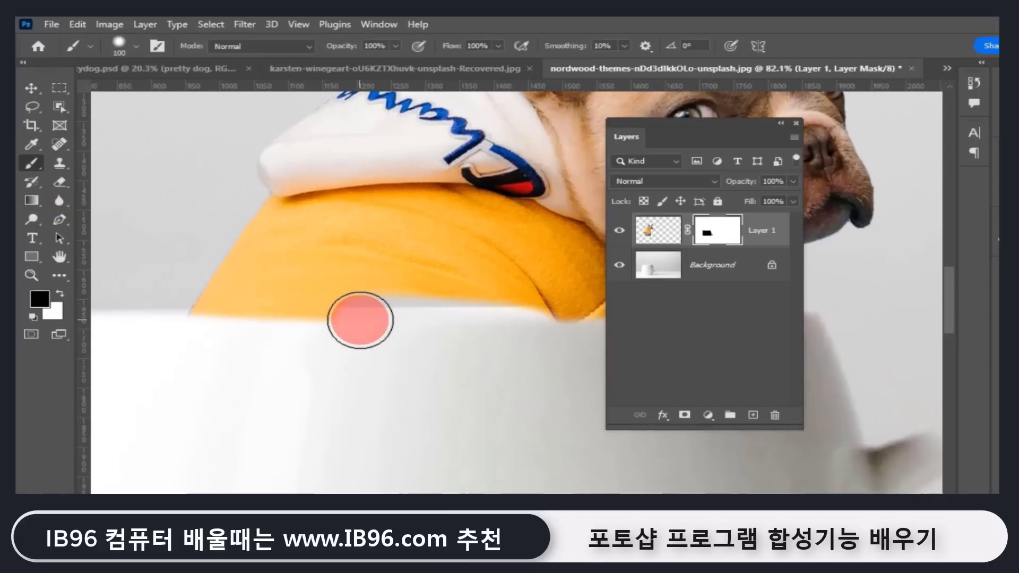
left_click_drag(361, 320, 360, 320)
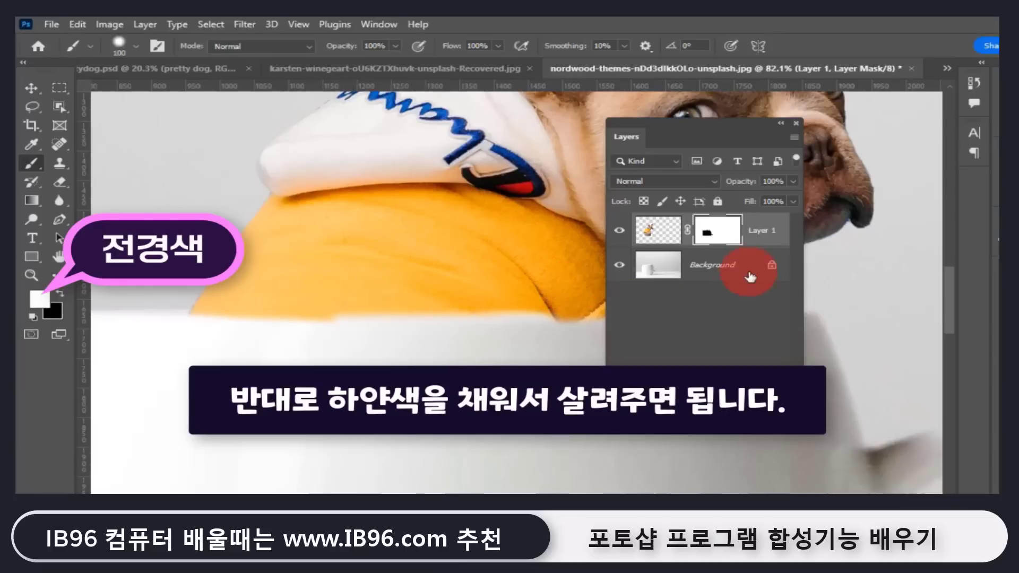
left_click_drag(711, 123, 768, 127)
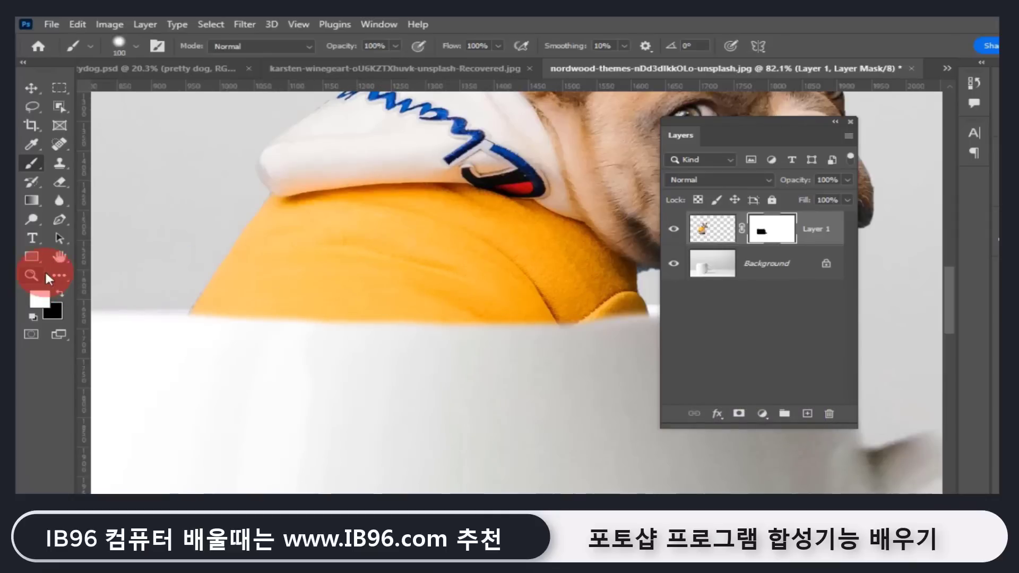
double_click(58, 257)
left_click_drag(380, 325, 399, 330)
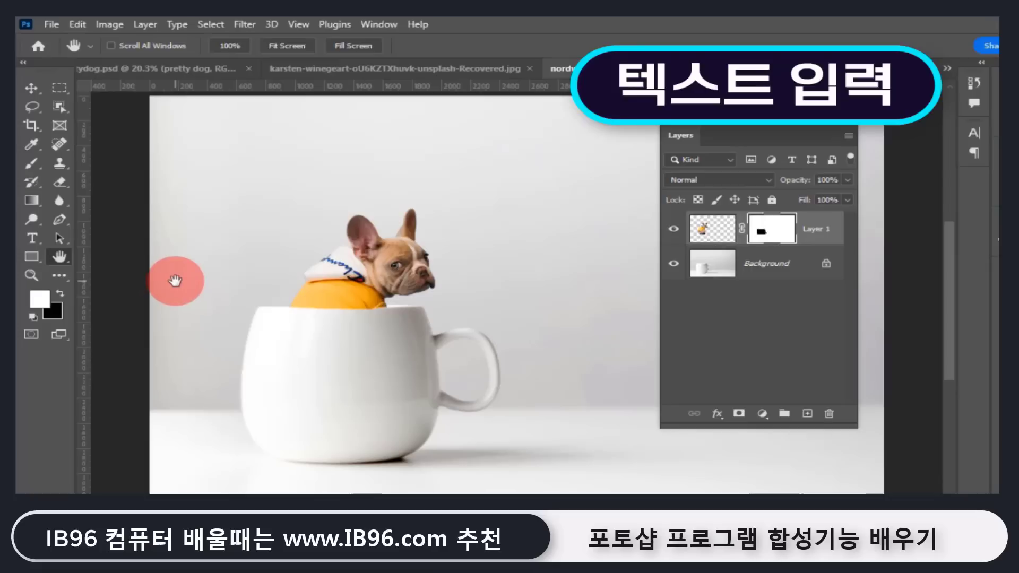
Add the horizontal text "pretty dog" on the mug in the Cheee Wowie font at 198 pt, with the Layers panel moved aside
left_click(32, 238)
left_click(69, 240)
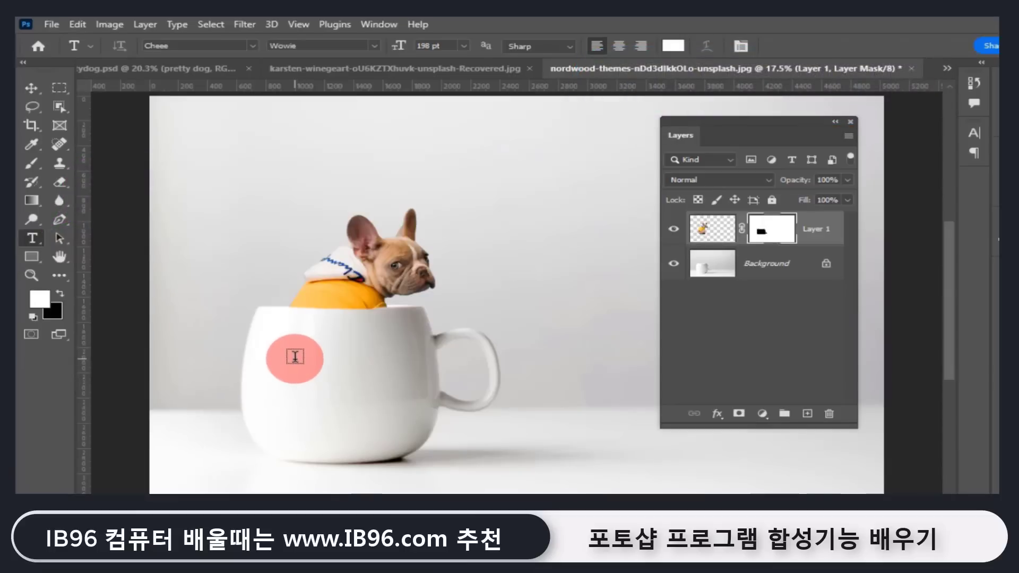
left_click(295, 356)
left_click_drag(746, 130, 654, 145)
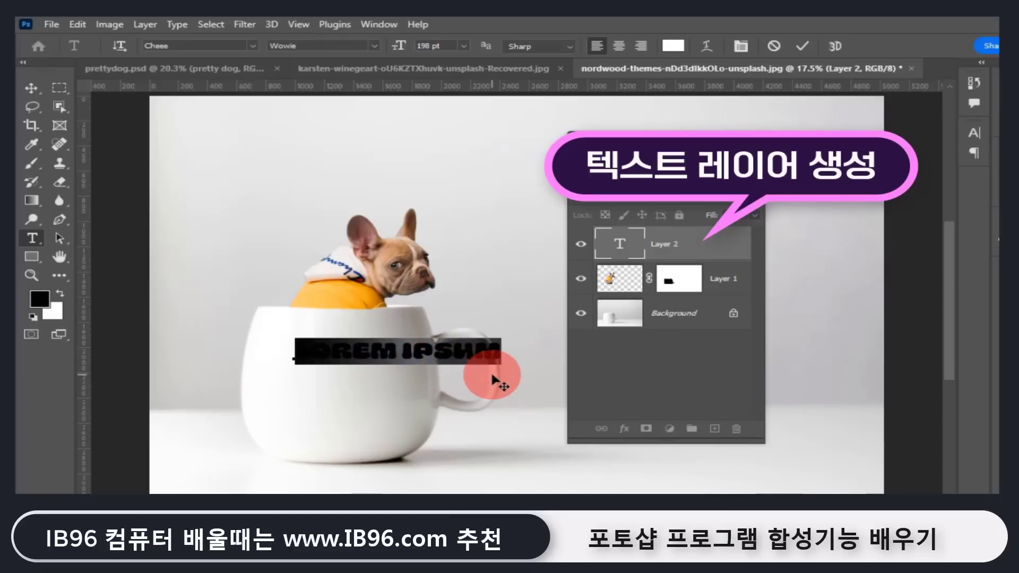
type("PRETTY DOG")
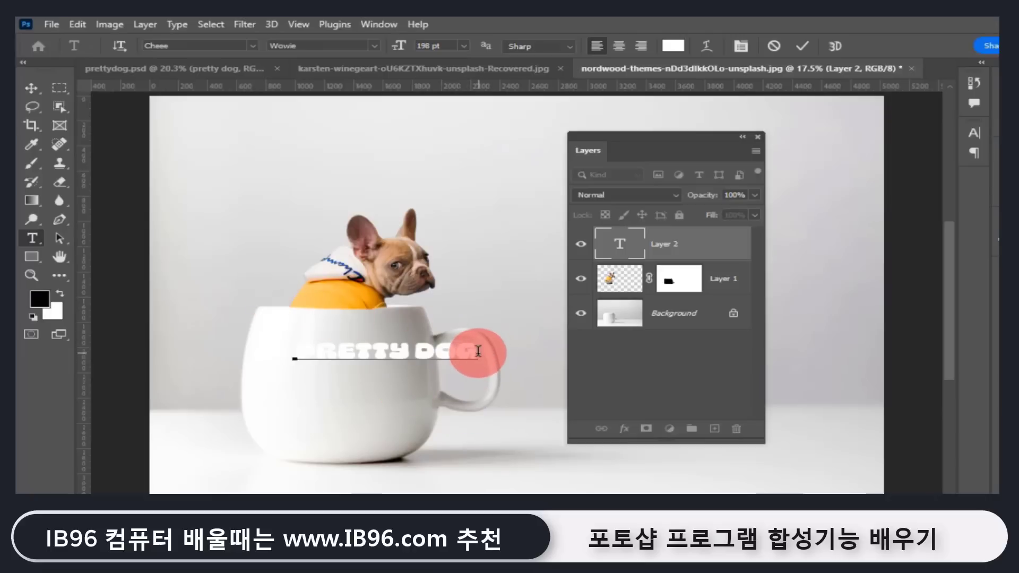
Recolour the whole "pretty dog" text orange, #f49309
left_click_drag(476, 352, 277, 353)
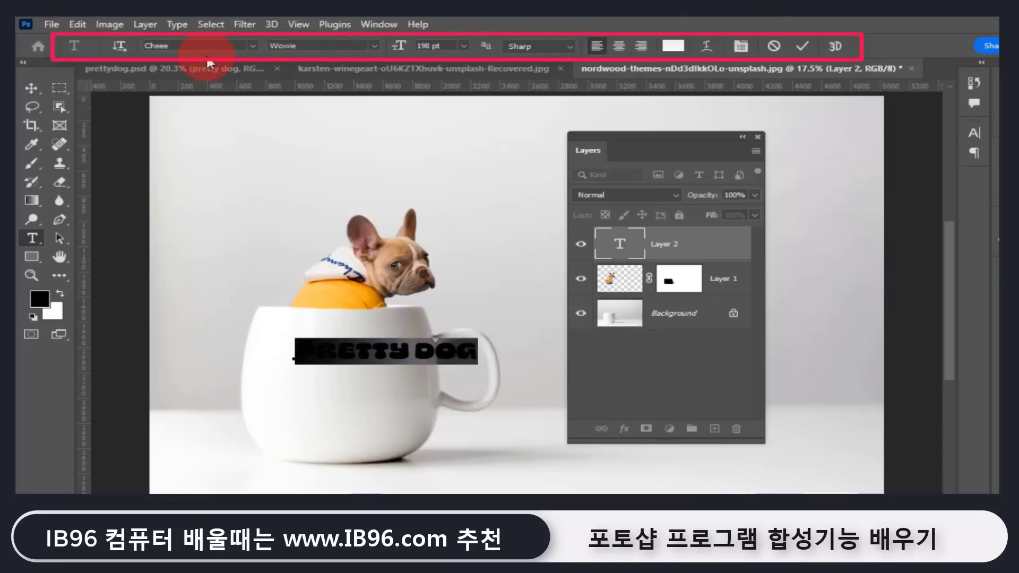
left_click(252, 44)
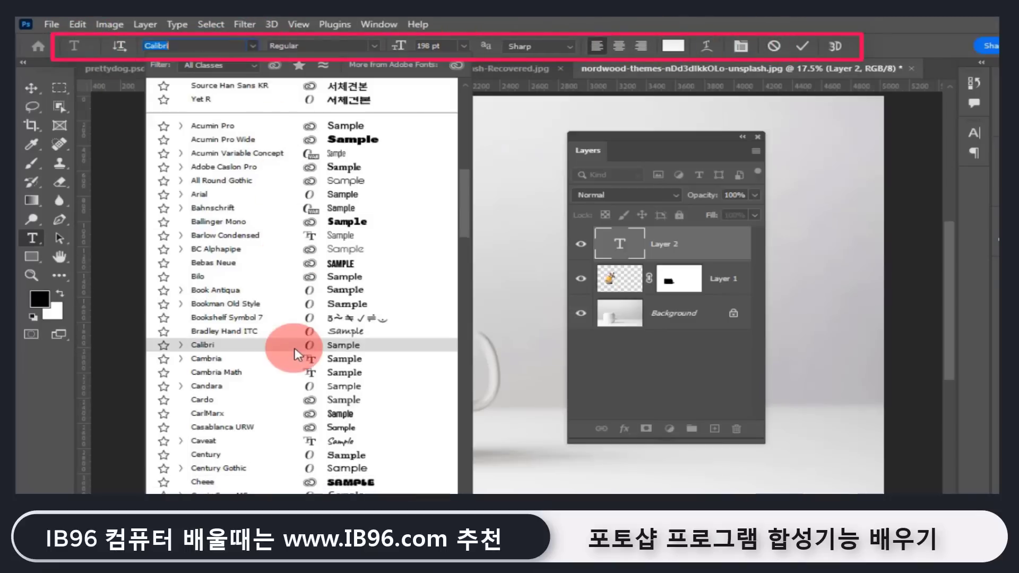
left_click(465, 20)
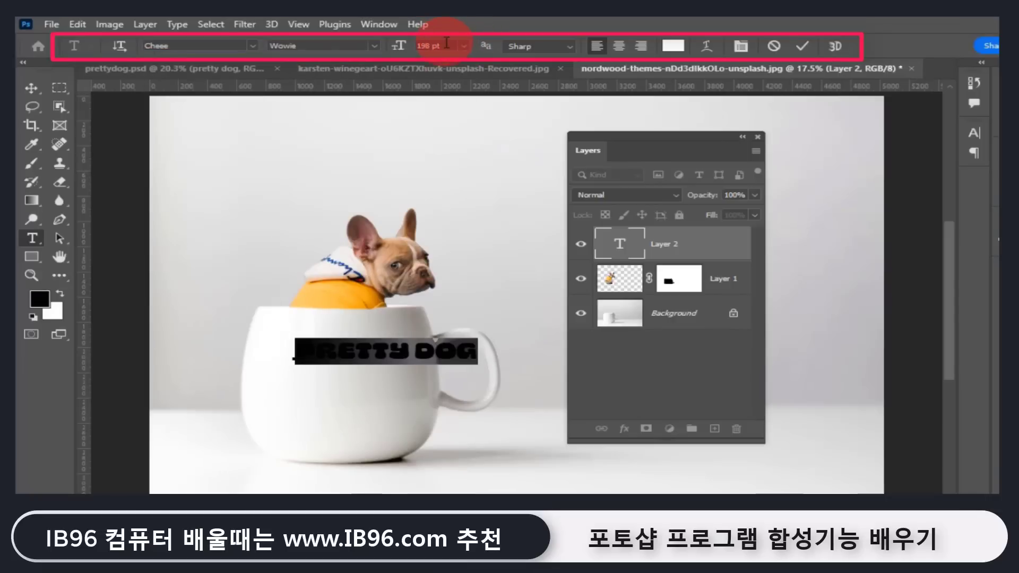
left_click(671, 47)
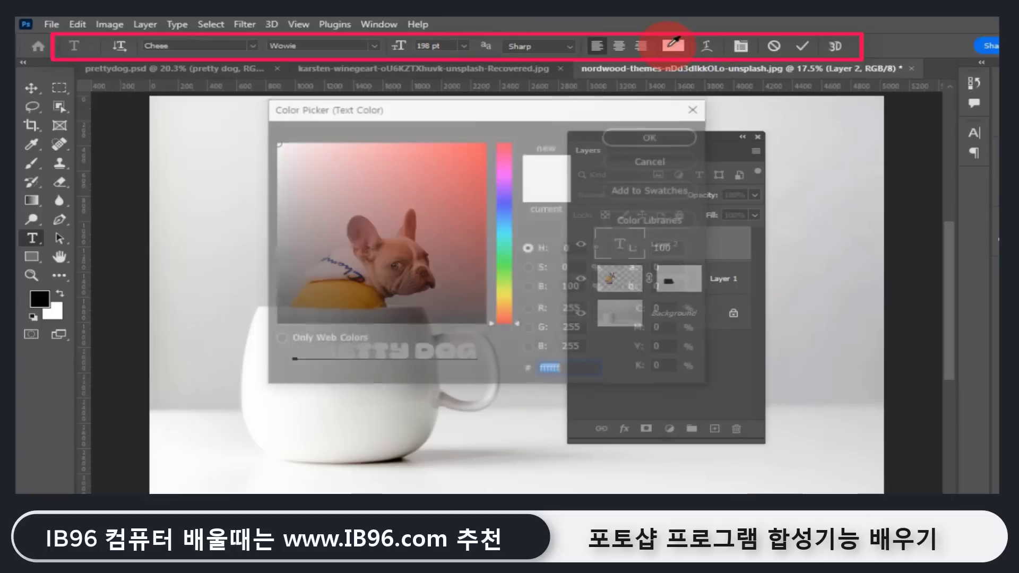
left_click_drag(516, 326, 520, 305)
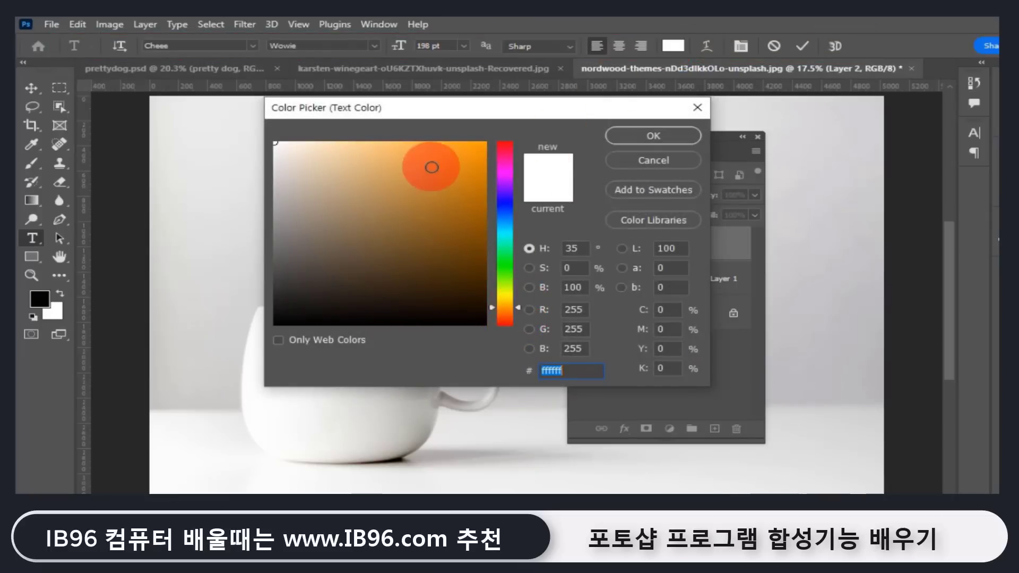
left_click_drag(432, 164, 484, 134)
left_click(479, 150)
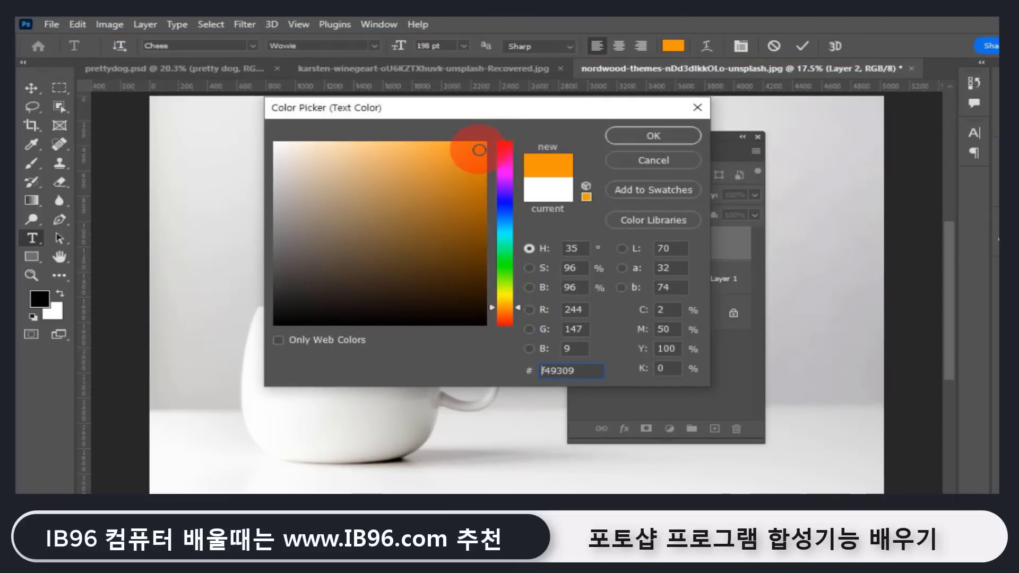
left_click(665, 133)
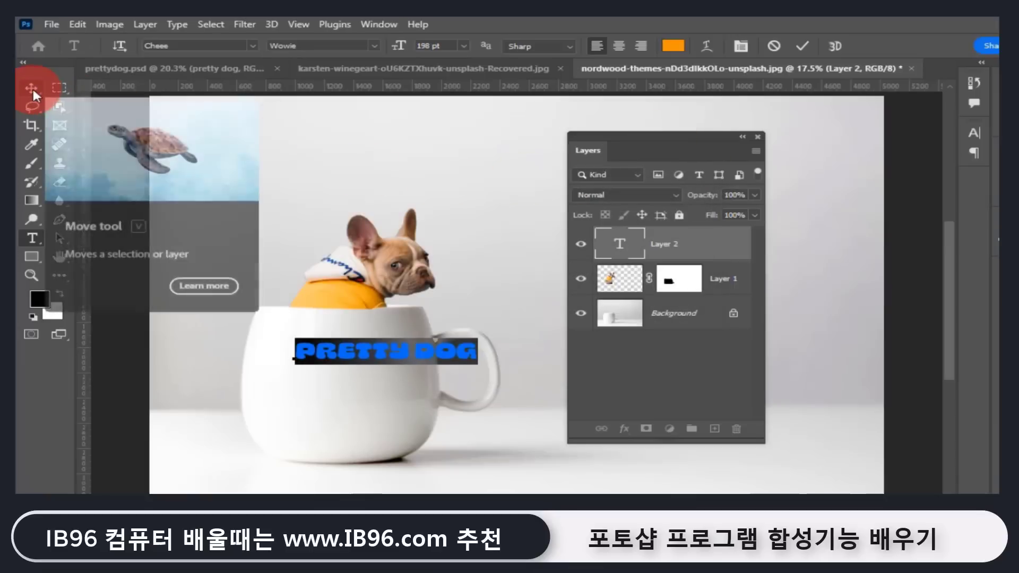
Set the text size to 187 pt and centre the text across the front of the mug
left_click(33, 89)
left_click_drag(403, 354, 358, 381)
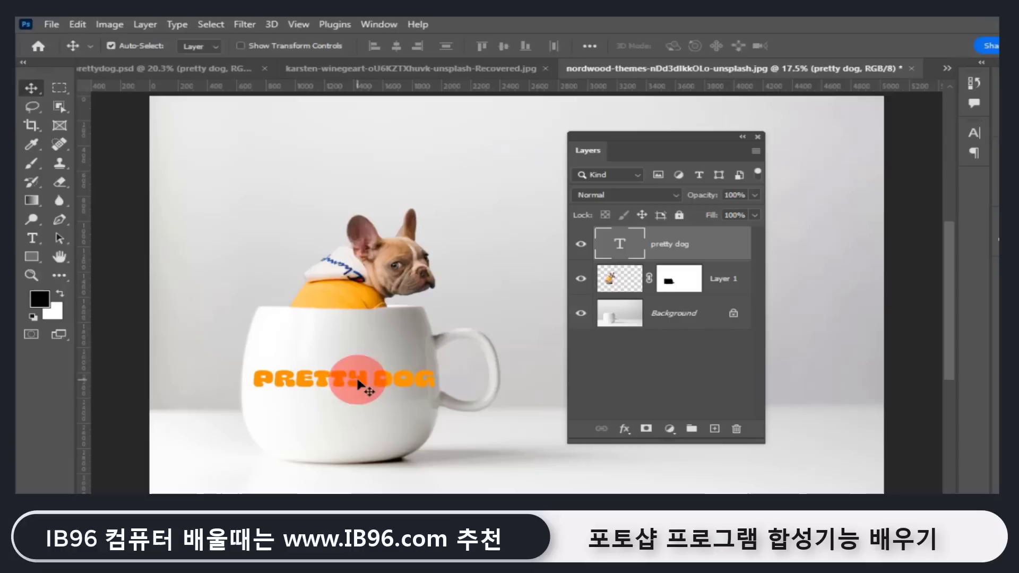
double_click(620, 244)
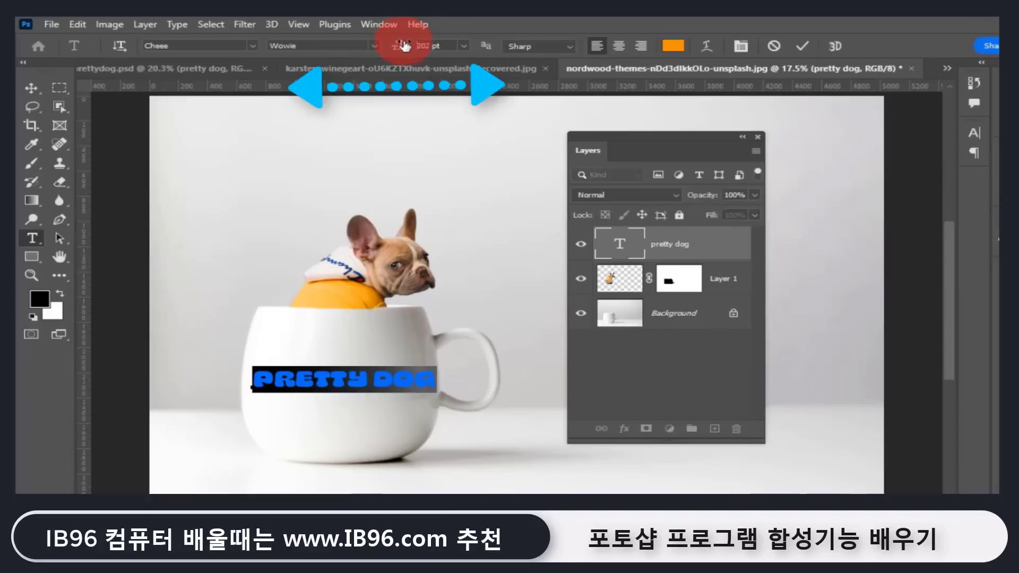
mouse_move(403, 46)
left_mouse_down()
mouse_move(434, 46)
mouse_move(393, 61)
left_mouse_up()
left_click(23, 80)
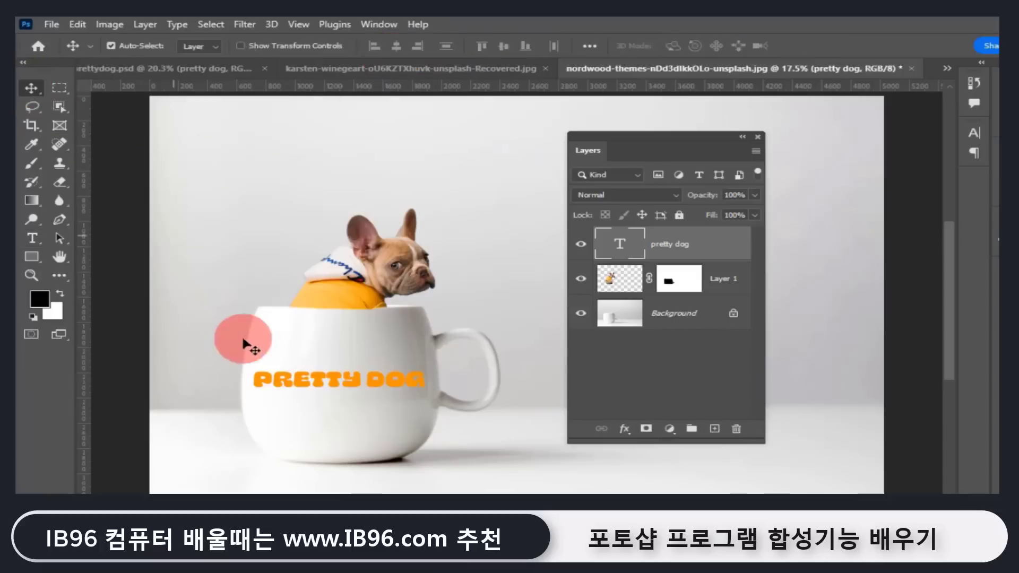
left_click_drag(348, 387, 349, 387)
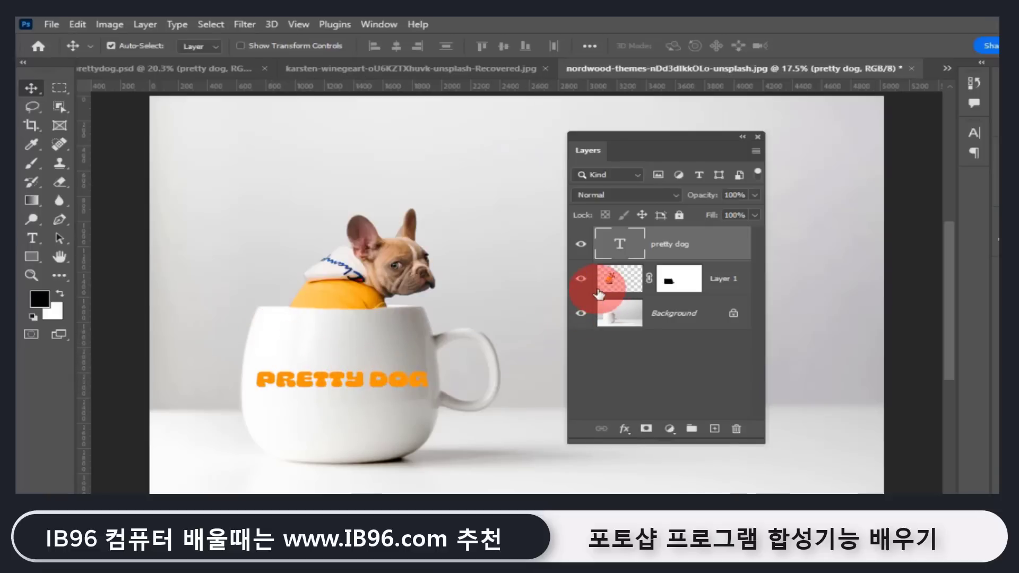
Warp the "pretty dog" text with the Arch style, horizontal, with a bend of -10%, to follow the mug's curve
double_click(624, 244)
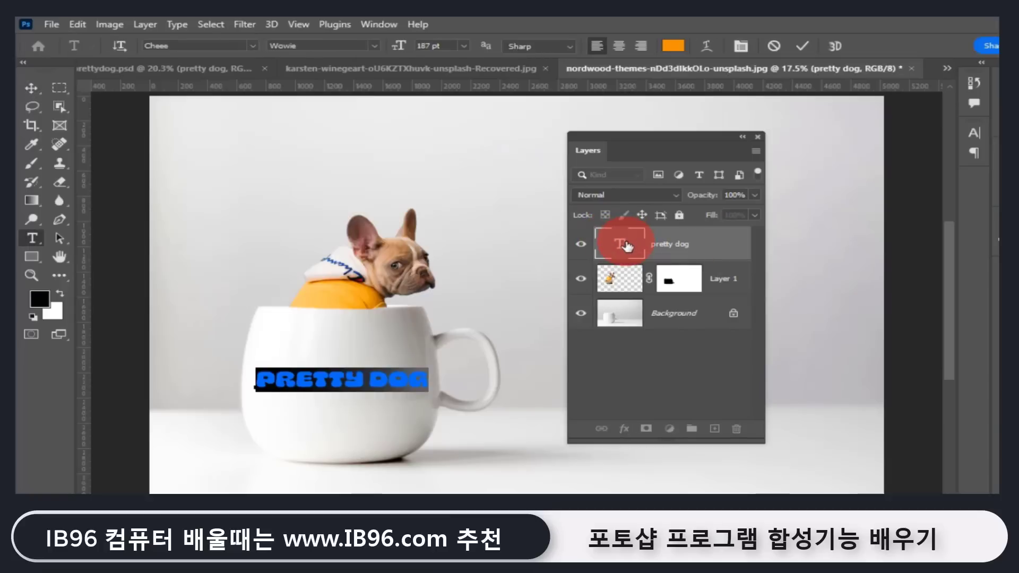
left_click(708, 51)
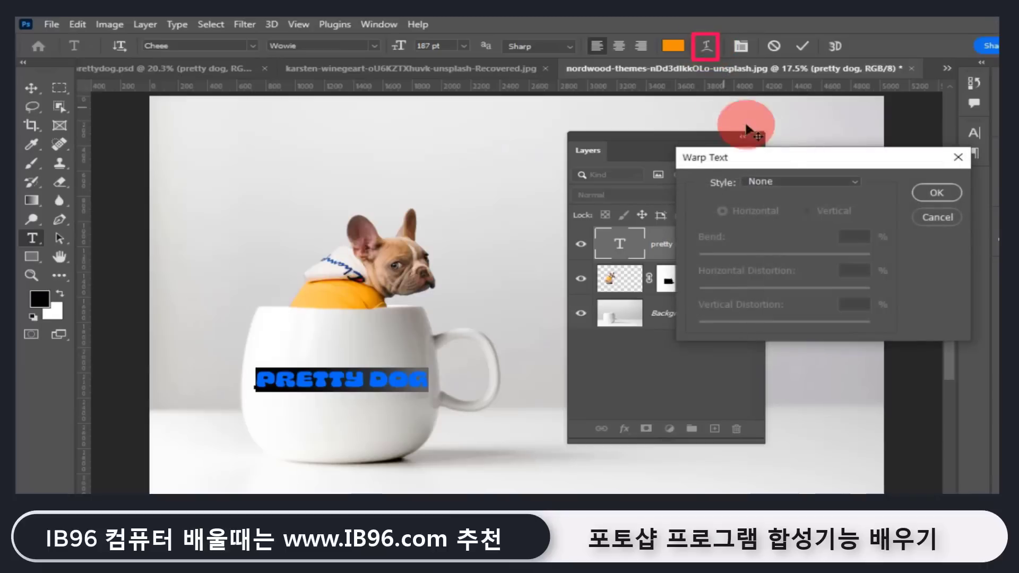
left_click_drag(773, 164, 595, 104)
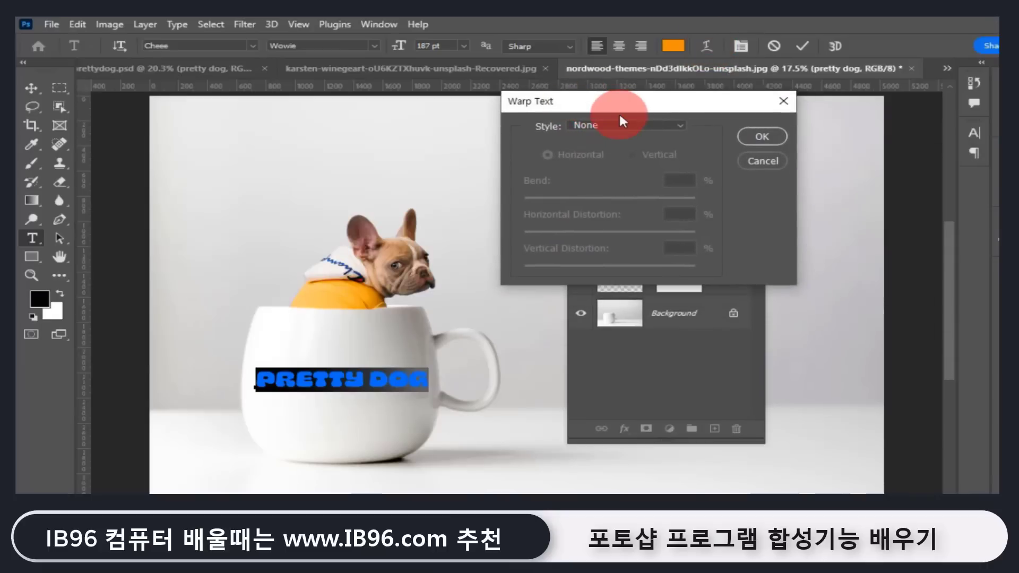
left_click(649, 127)
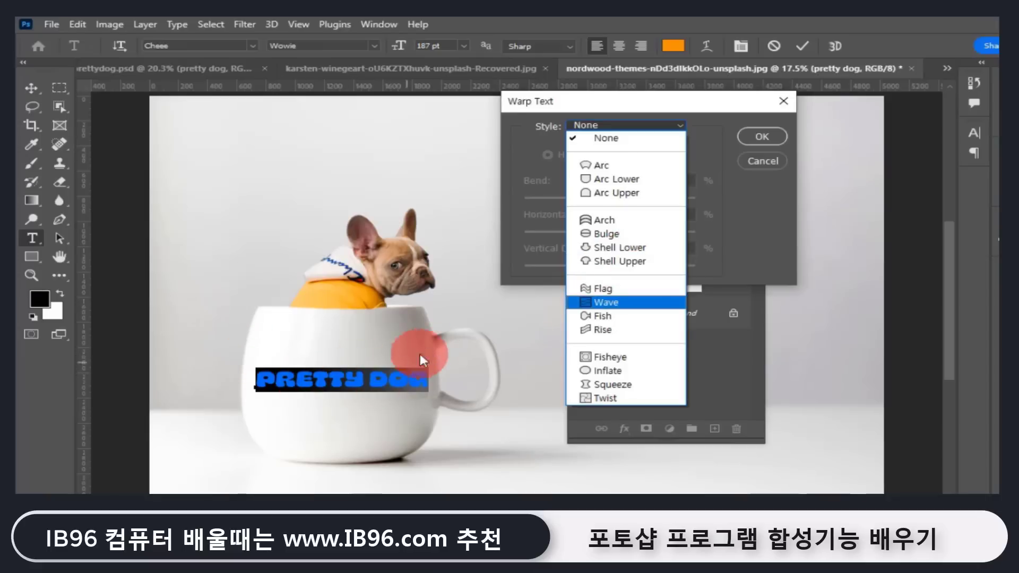
left_click(599, 221)
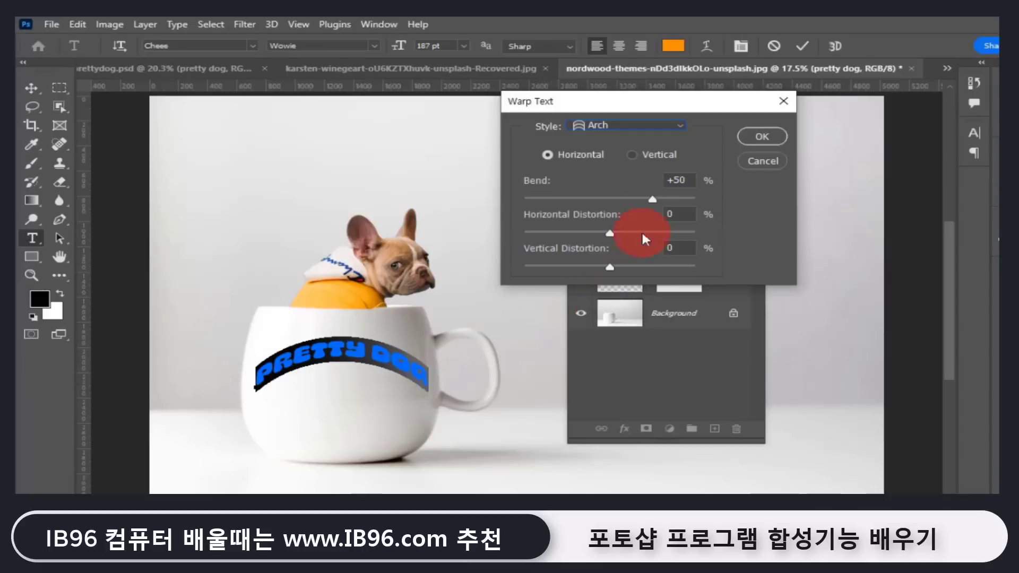
left_click_drag(654, 200, 606, 218)
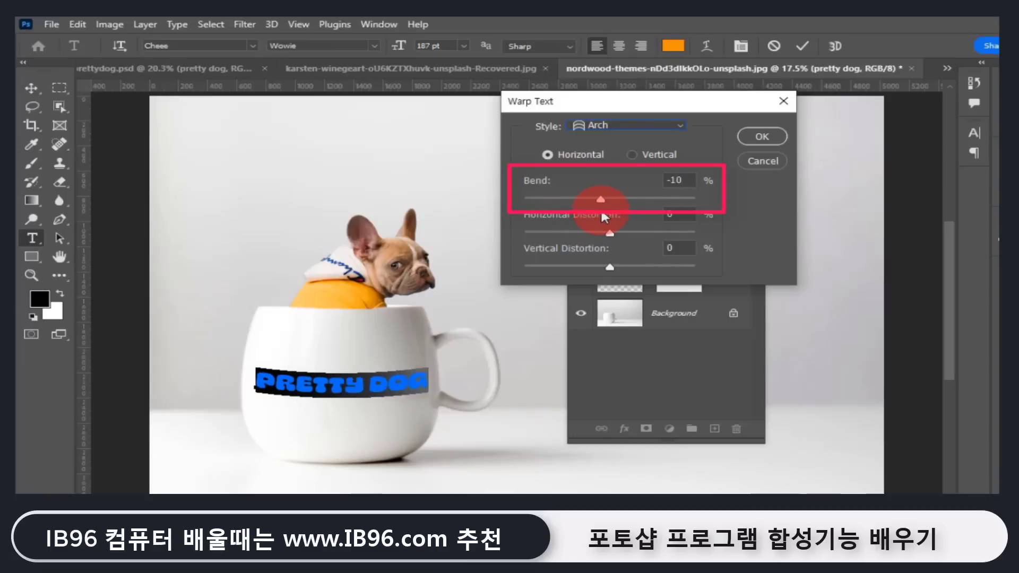
left_click(763, 137)
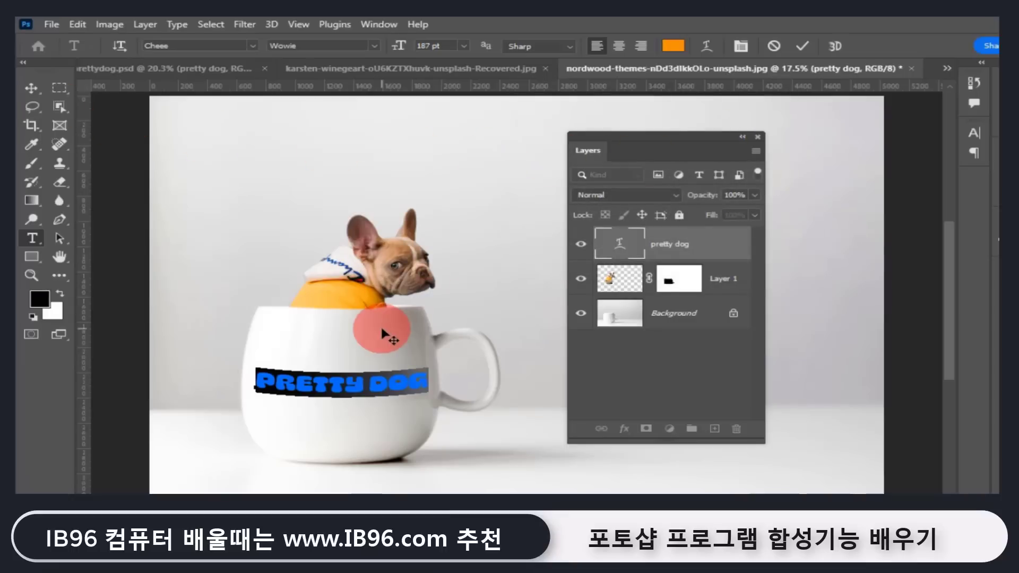
left_click(28, 88)
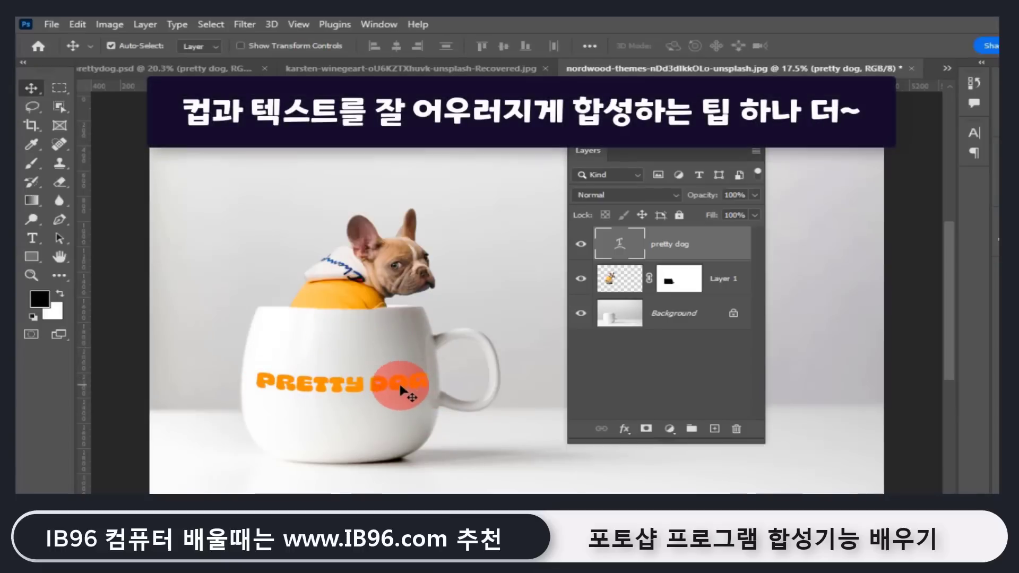
Set the "pretty dog" text layer's blend mode to Linear Burn so the mug's shading affects the lettering
left_click(668, 194)
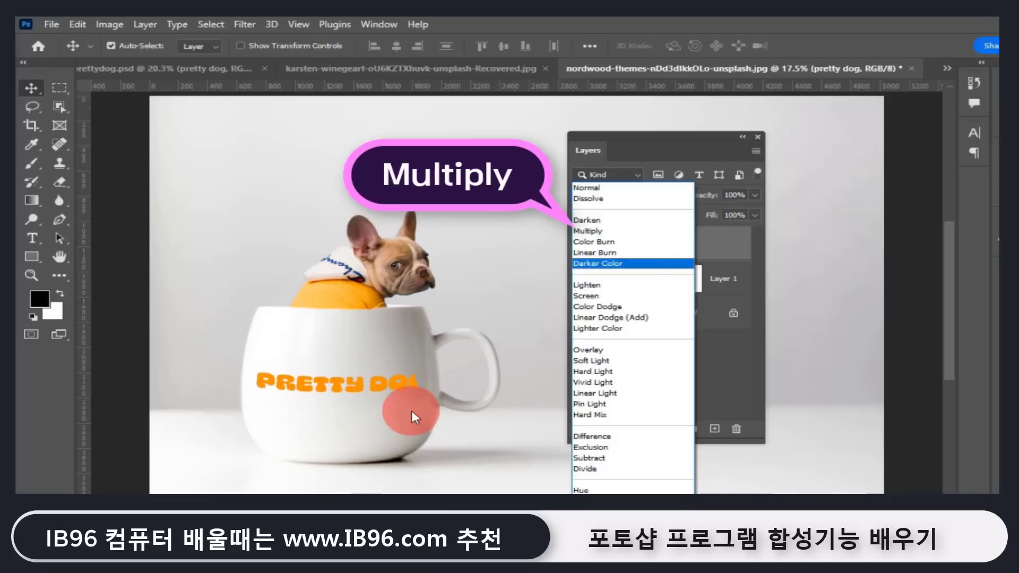
left_click(611, 255)
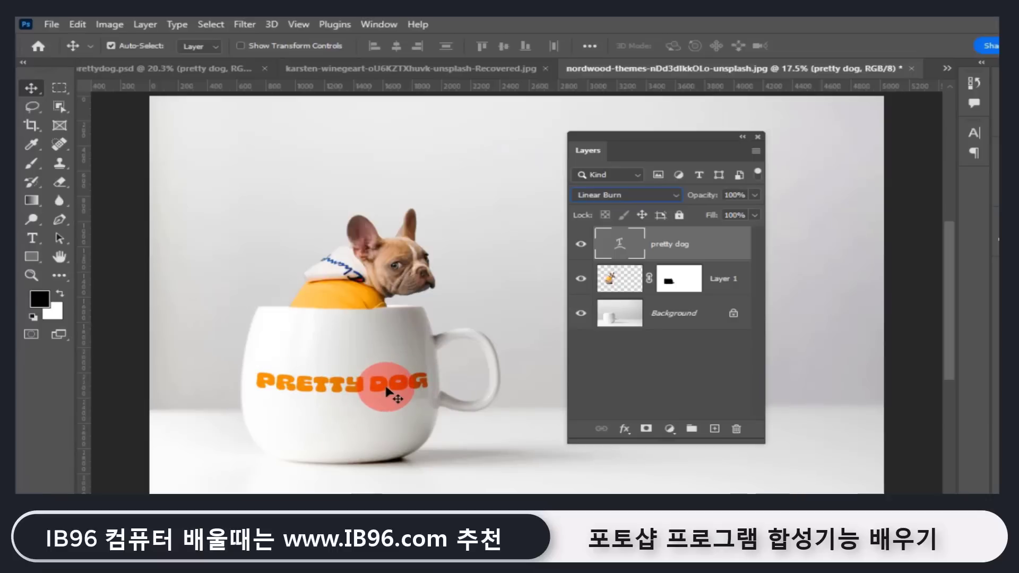
left_click(673, 194)
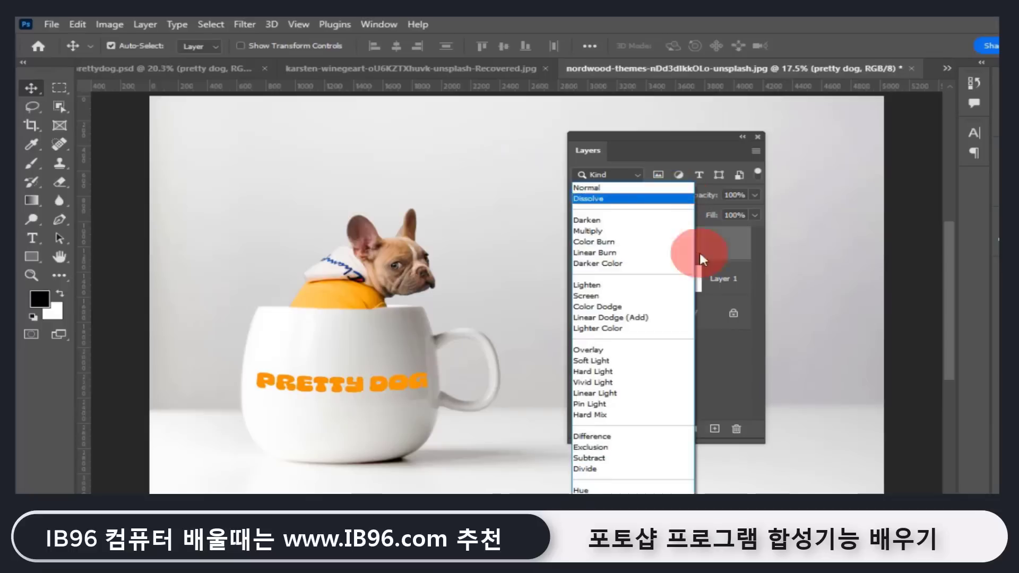
left_click(679, 137)
left_click(670, 194)
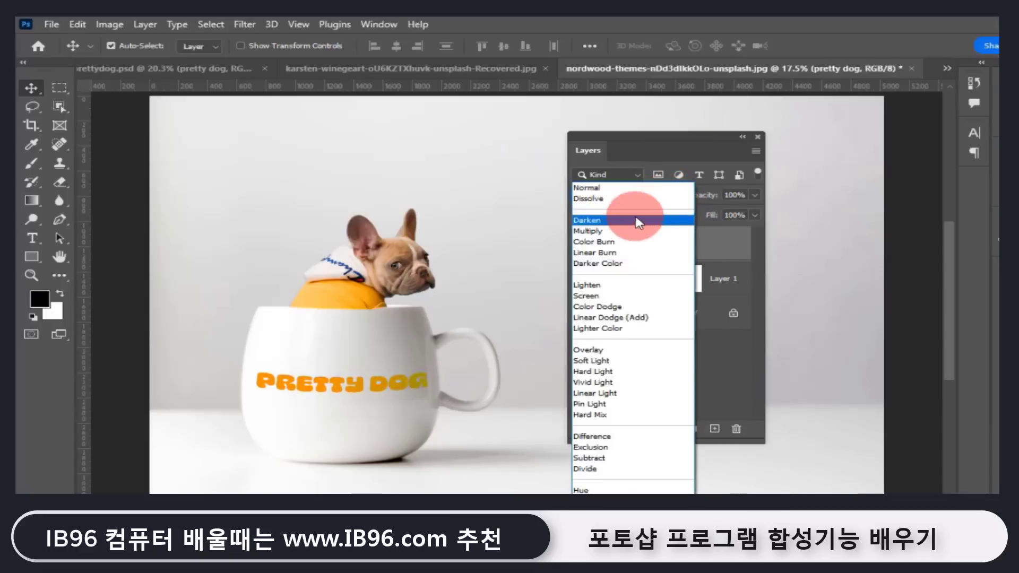
left_click(654, 142)
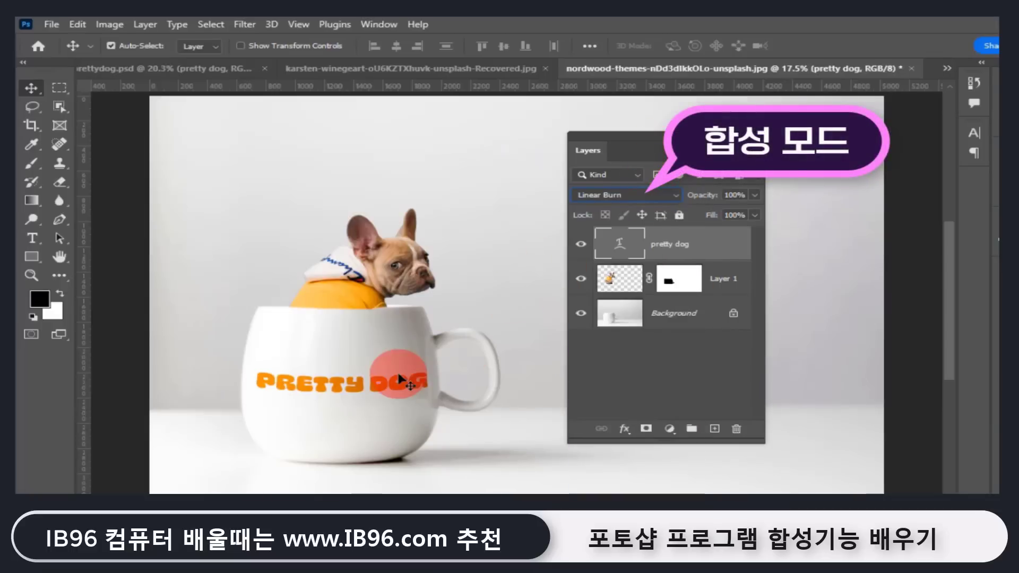
left_click(400, 386)
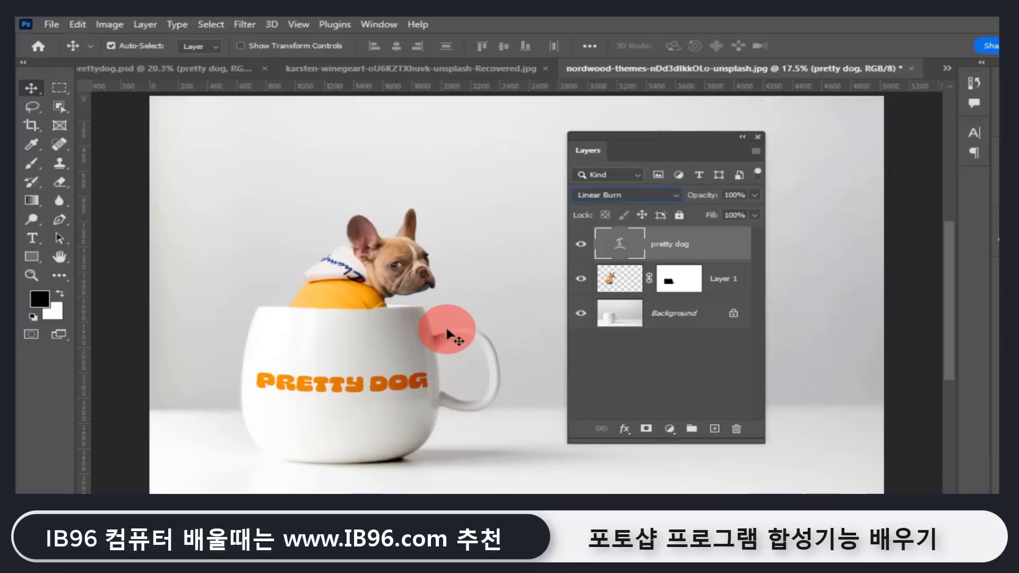
Crop away the empty area right of the mug, leaving an image about 2785 × 3349 px with the mug near the centre
left_click_drag(652, 132, 674, 128)
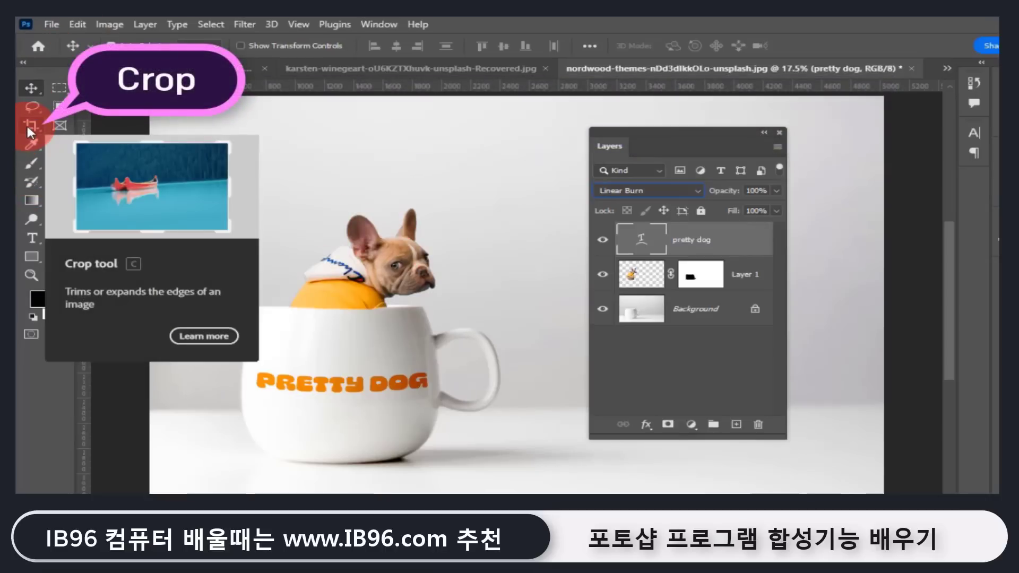
left_click(27, 126)
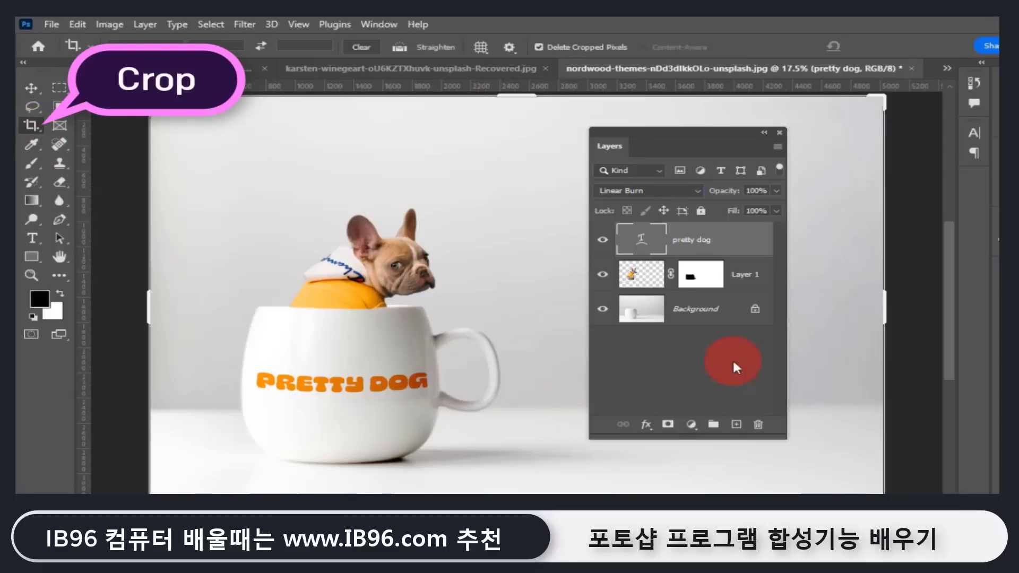
left_click_drag(882, 304, 718, 314)
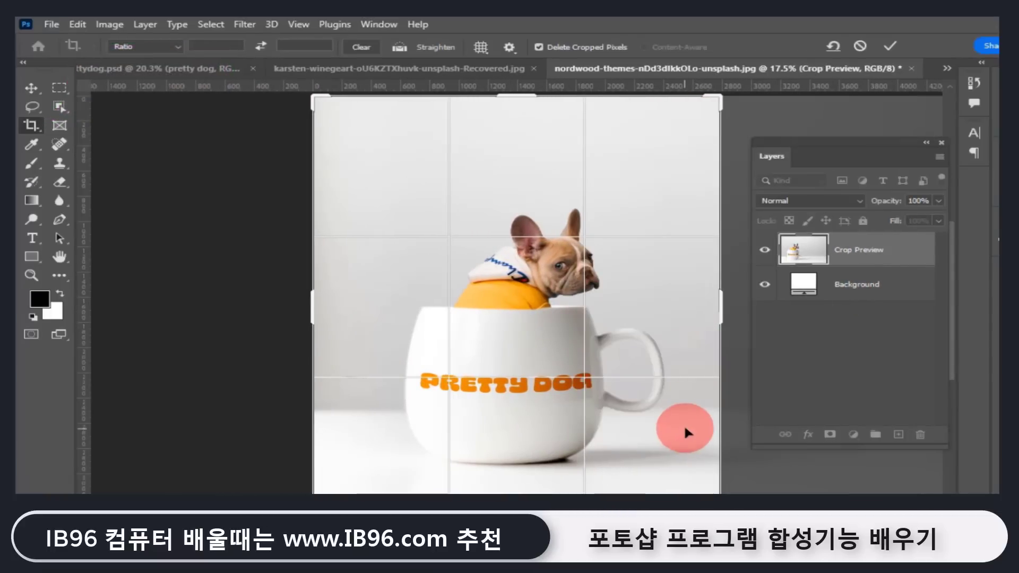
double_click(494, 363)
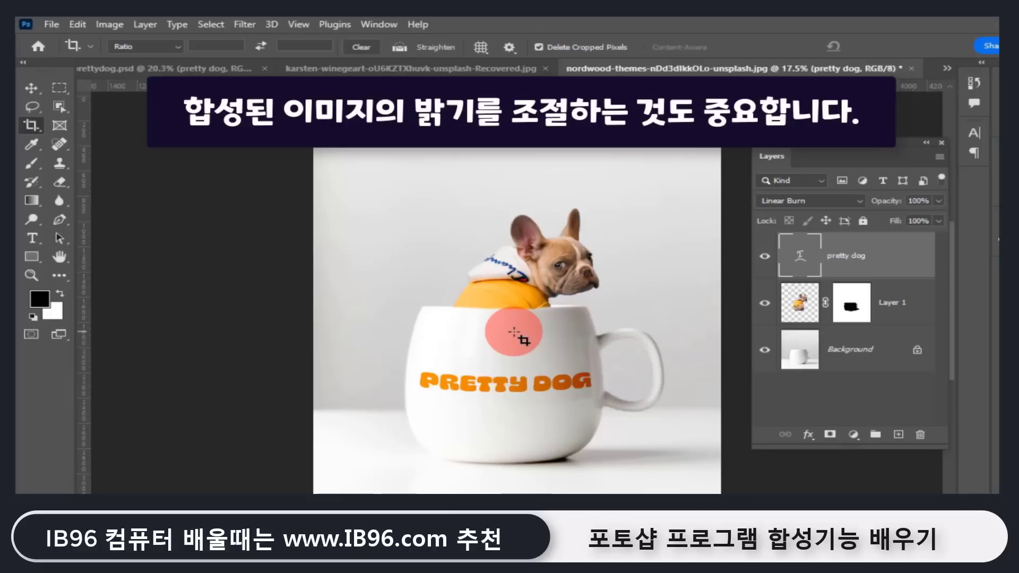
Brighten the dog on Layer 1 with a Curves adjustment, raising the RGB midpoint from input 115 to output 141
left_click(797, 312)
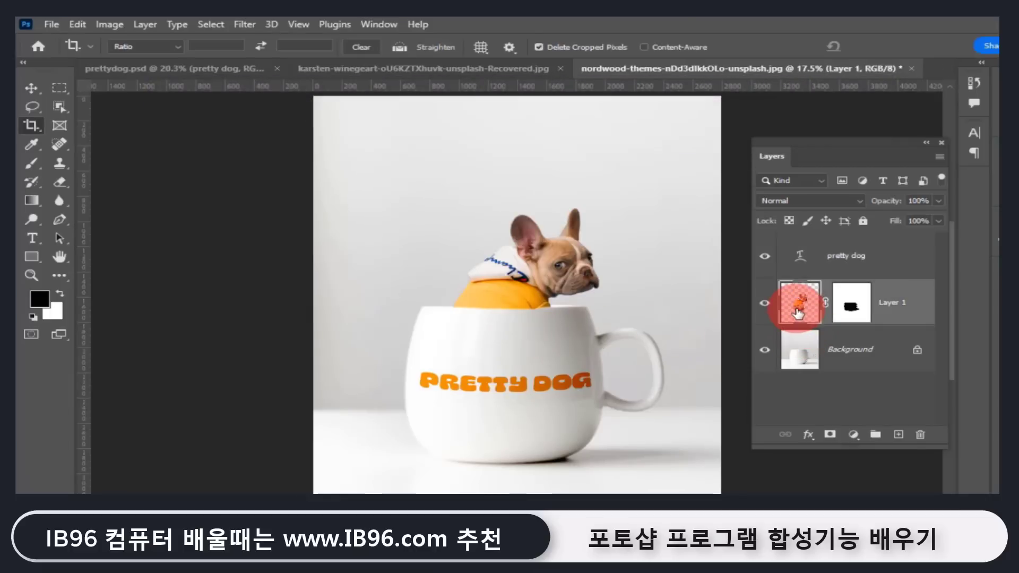
left_click(795, 360)
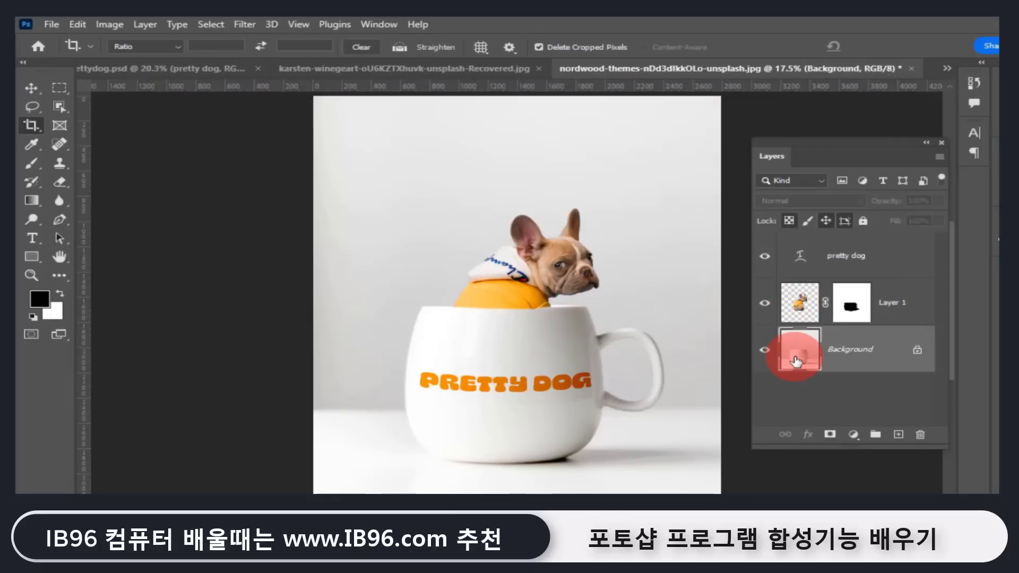
left_click(799, 313)
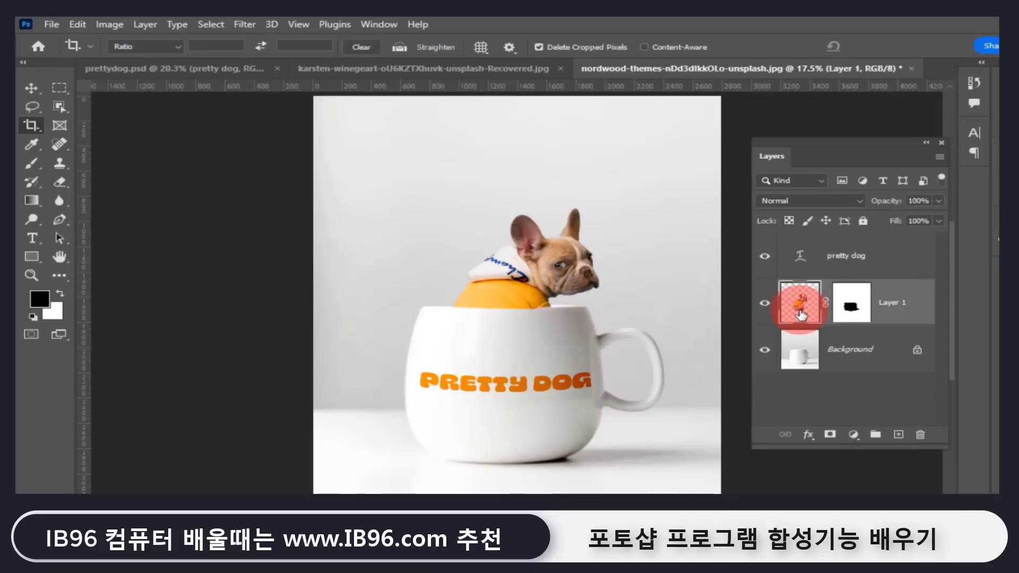
left_click(106, 24)
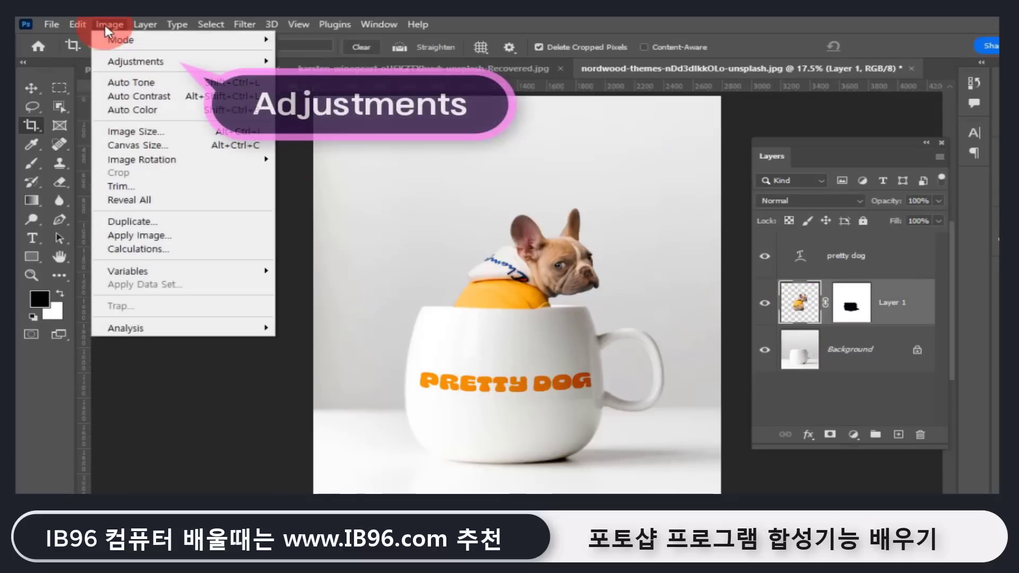
left_click(135, 62)
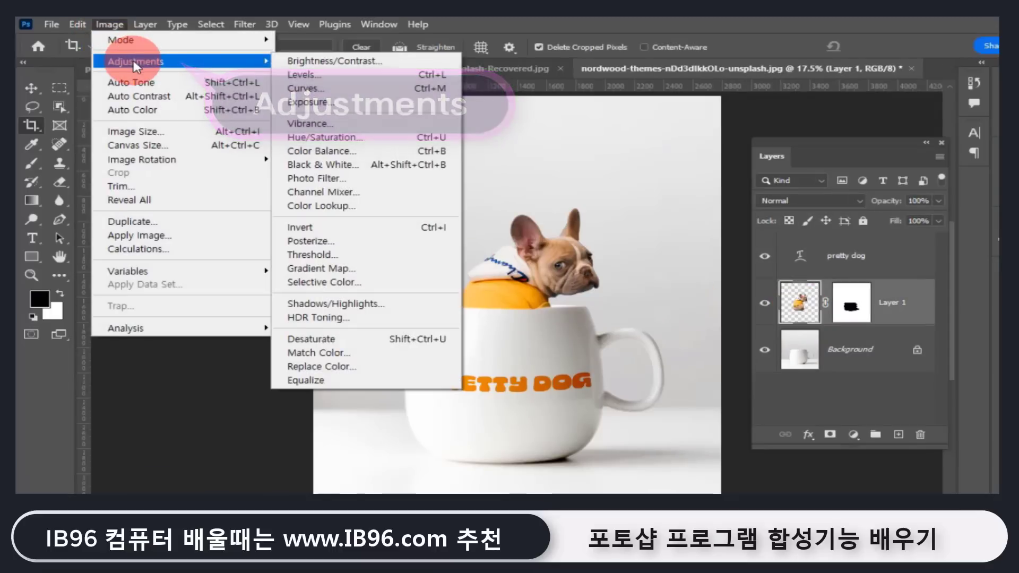
left_click(325, 89)
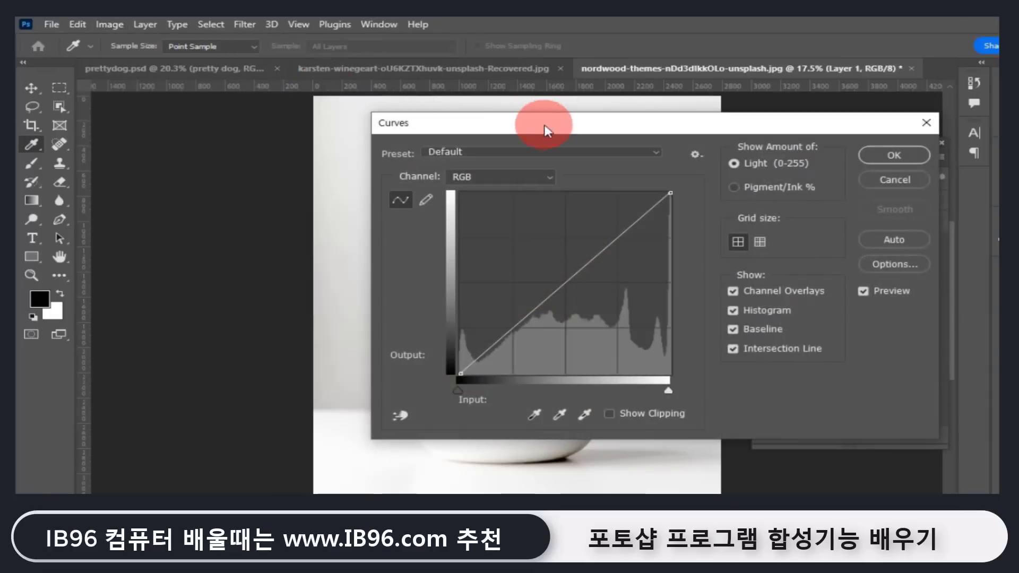
left_click_drag(546, 130, 793, 145)
left_click(814, 300)
left_click_drag(808, 304, 801, 289)
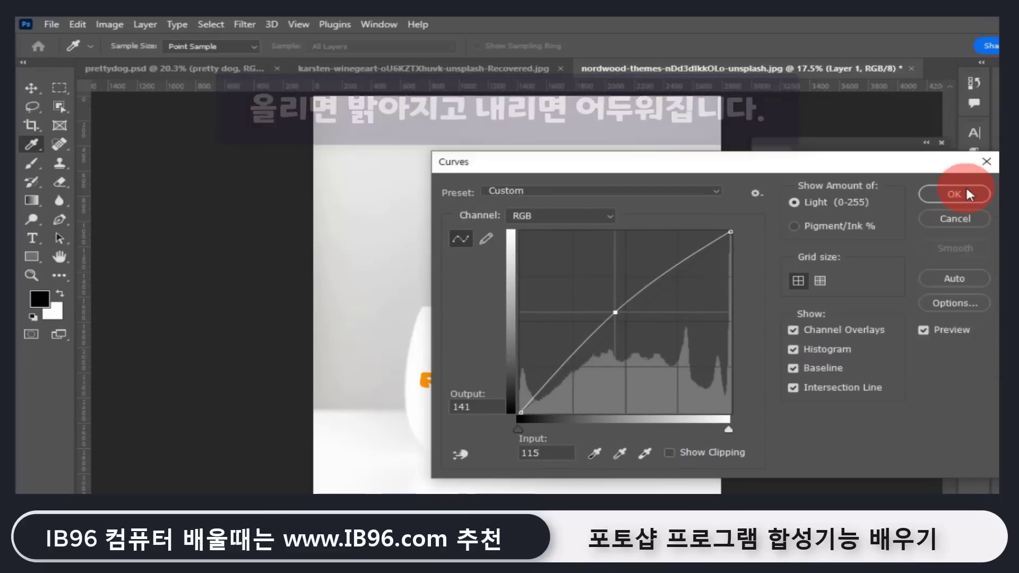
left_click(963, 192)
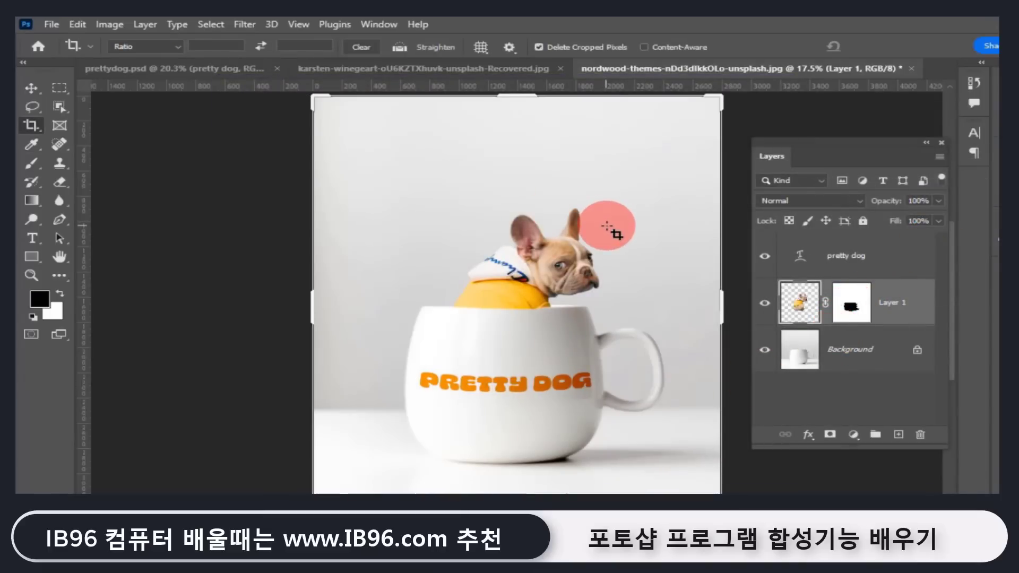
left_click(33, 87)
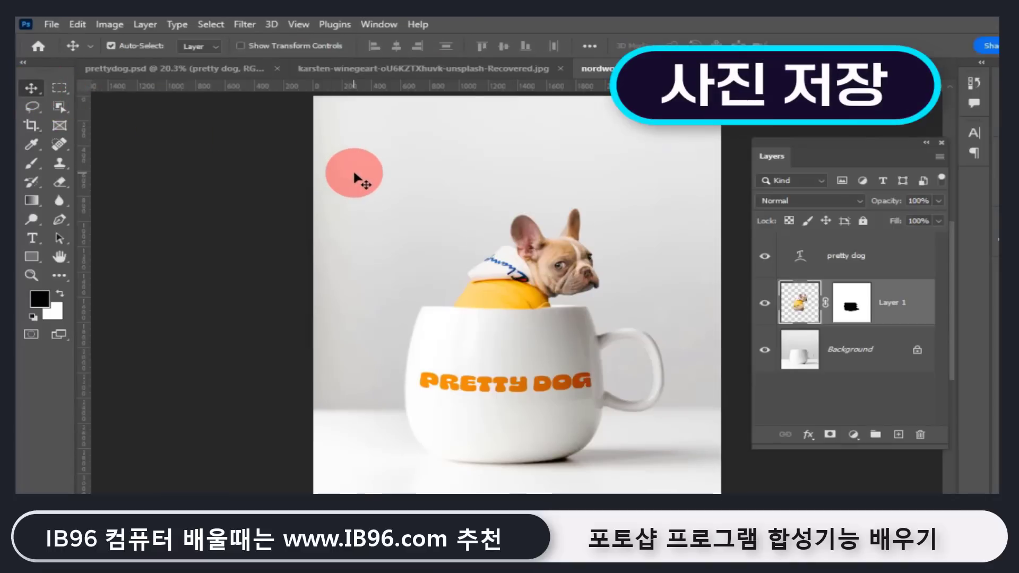
Save the layered composite on the computer's desktop as dog.psd in Photoshop format
left_click(50, 23)
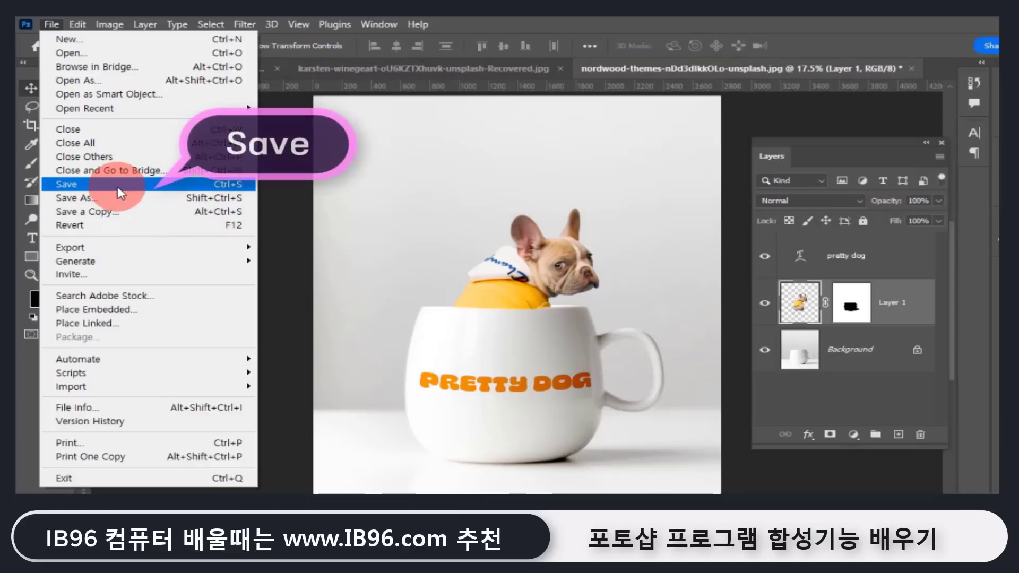
left_click(121, 194)
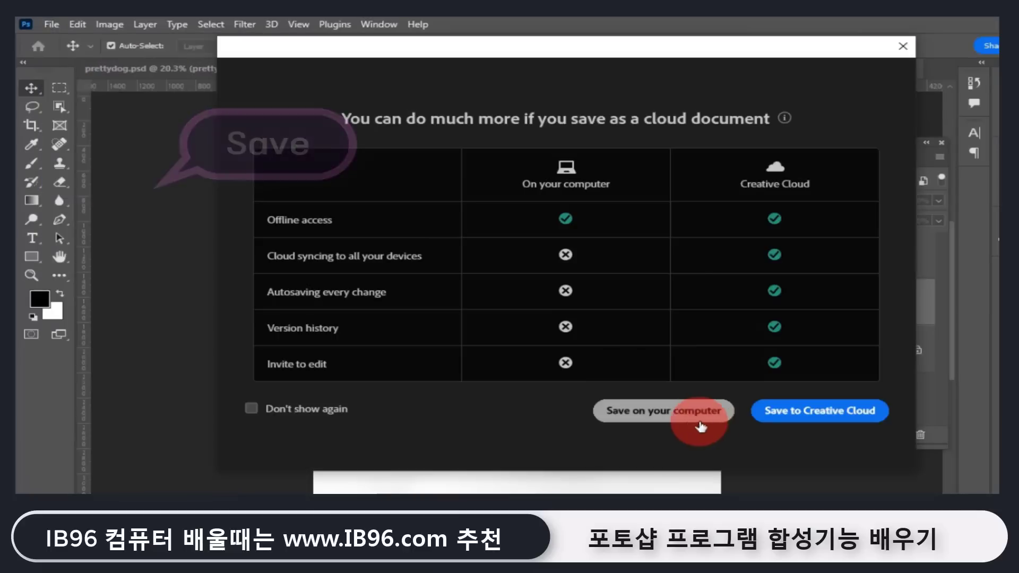
left_click(667, 412)
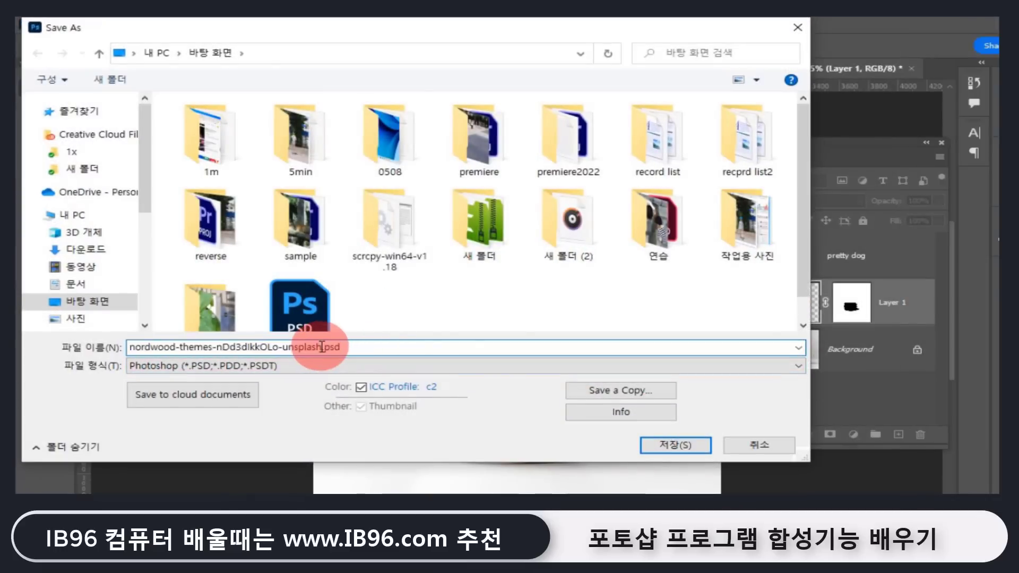
type("dog")
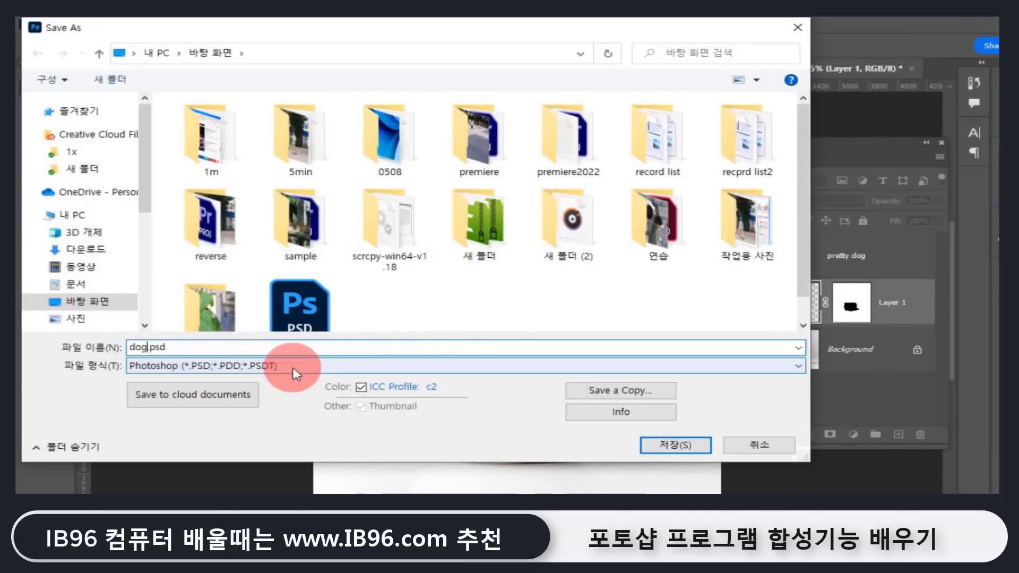
left_click(670, 441)
left_click(737, 155)
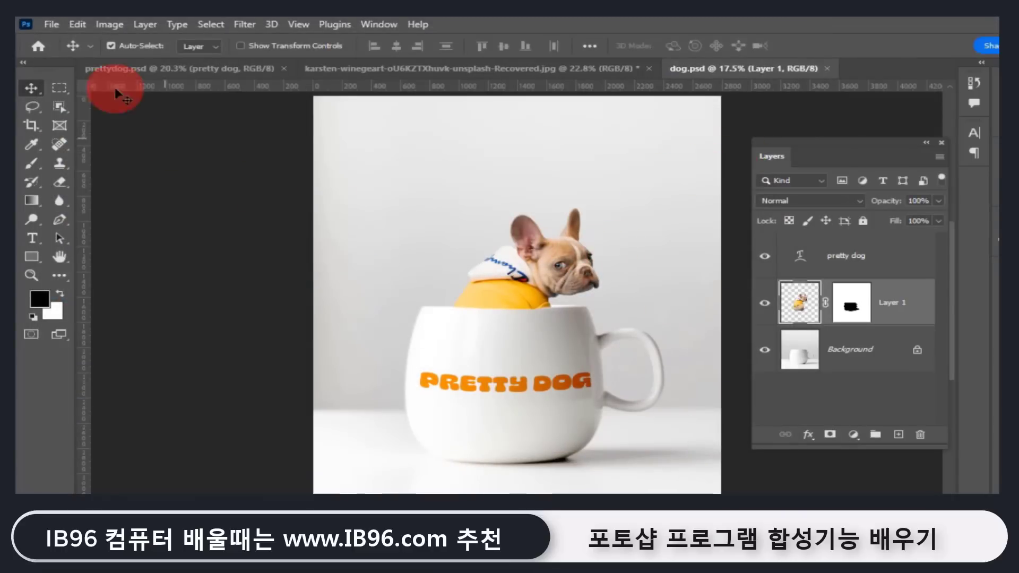
Start saving a copy of the composite on the computer, with JPEG as the file format
left_click(50, 24)
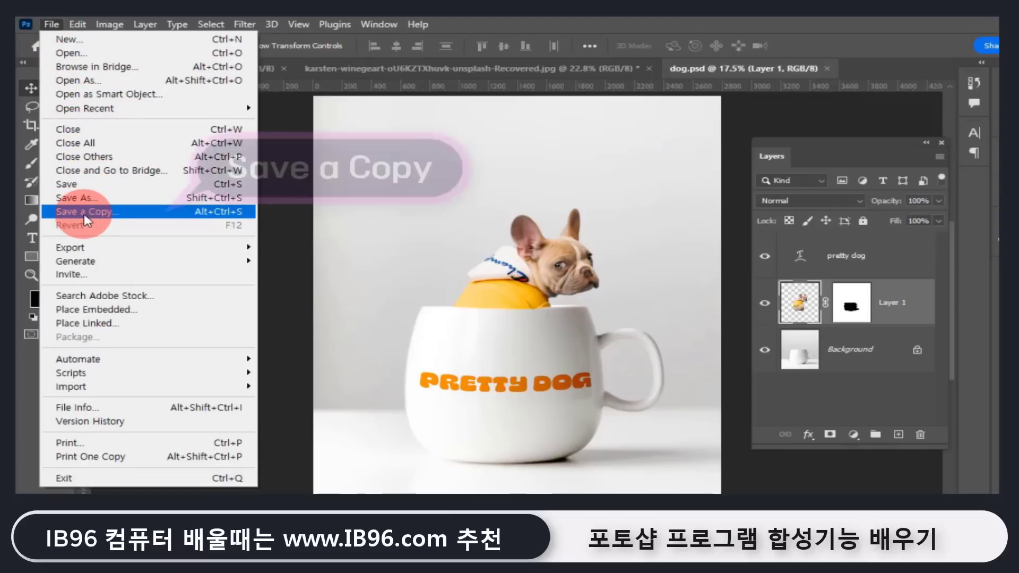
left_click(119, 212)
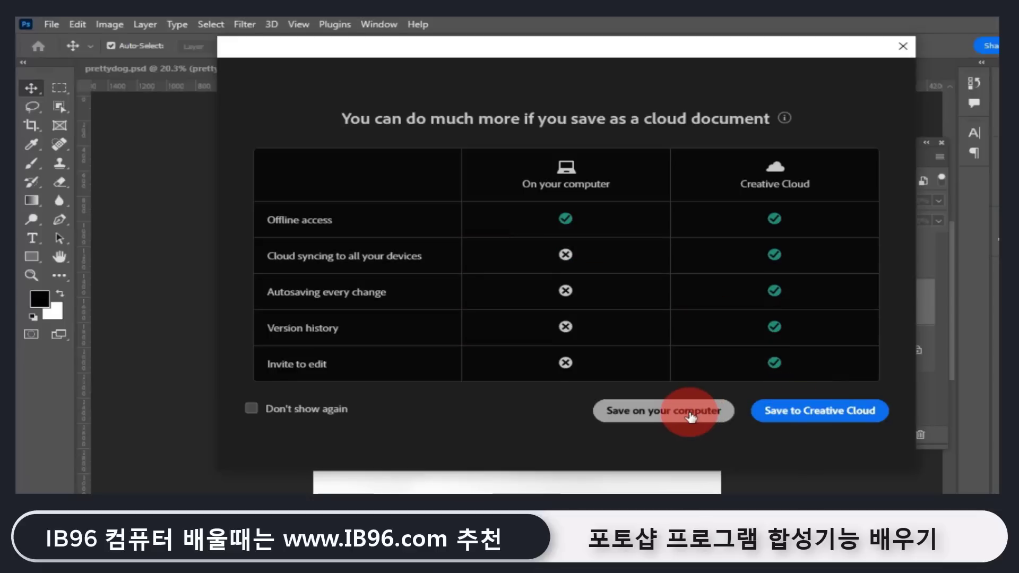
left_click(690, 414)
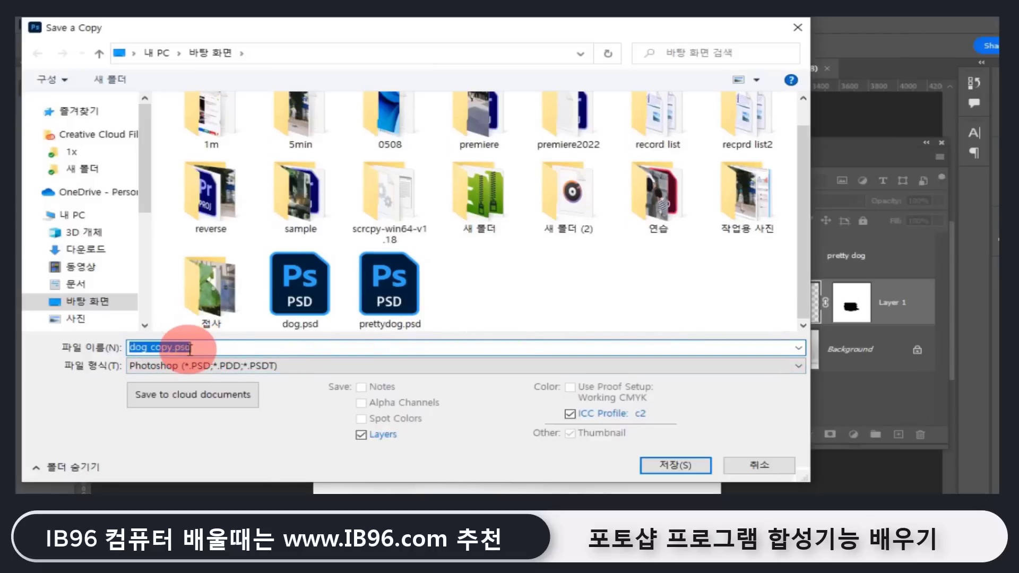
left_click(237, 367)
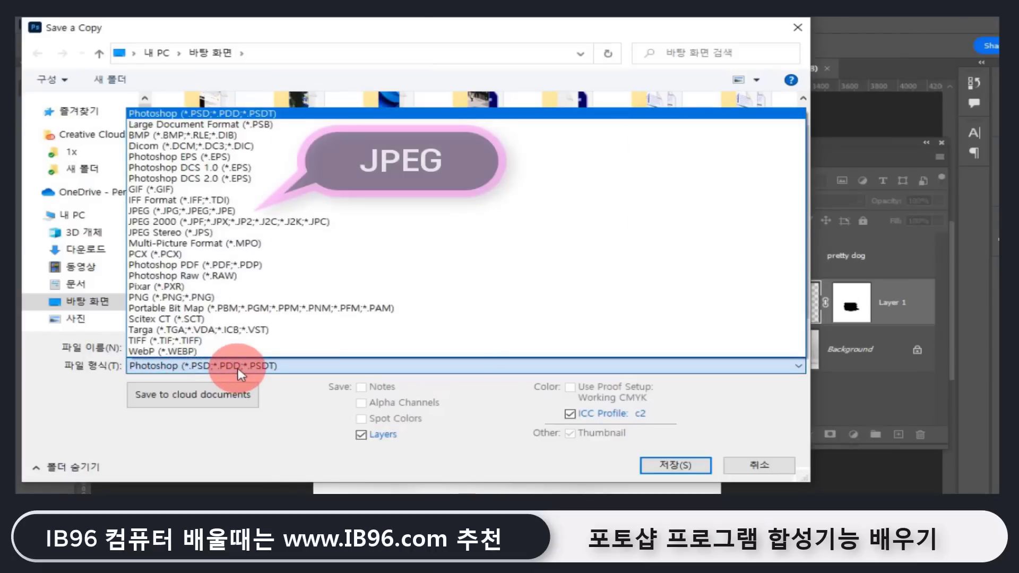
left_click(152, 211)
scroll(318, 297, "down", 2)
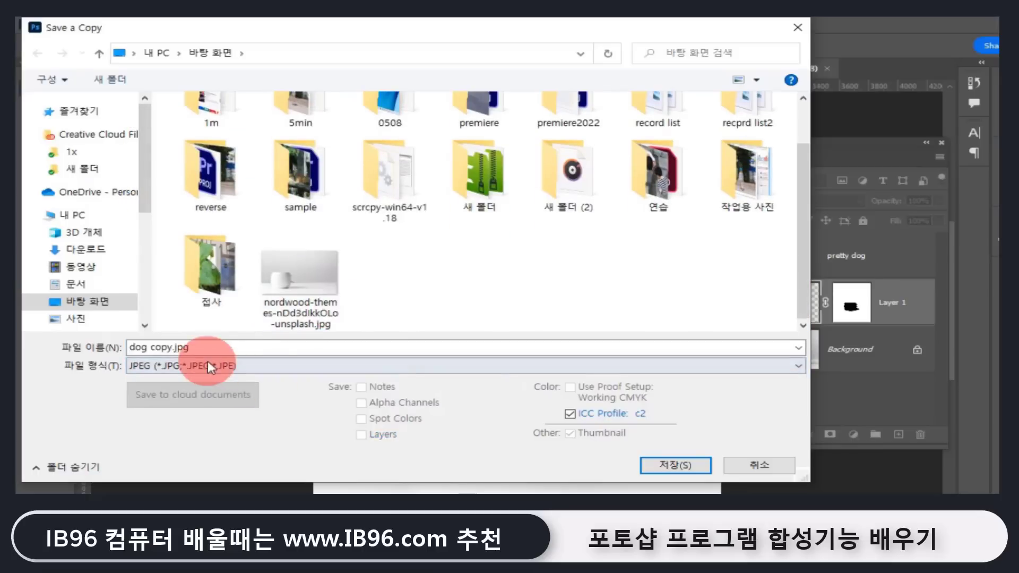
Name the copy dog.jpg and save it with JPEG quality 12 (Maximum), Baseline ("Standard")
left_click(179, 347)
key("BackSpace")
key("BackSpace")
key("BackSpace")
key("BackSpace")
key("BackSpace")
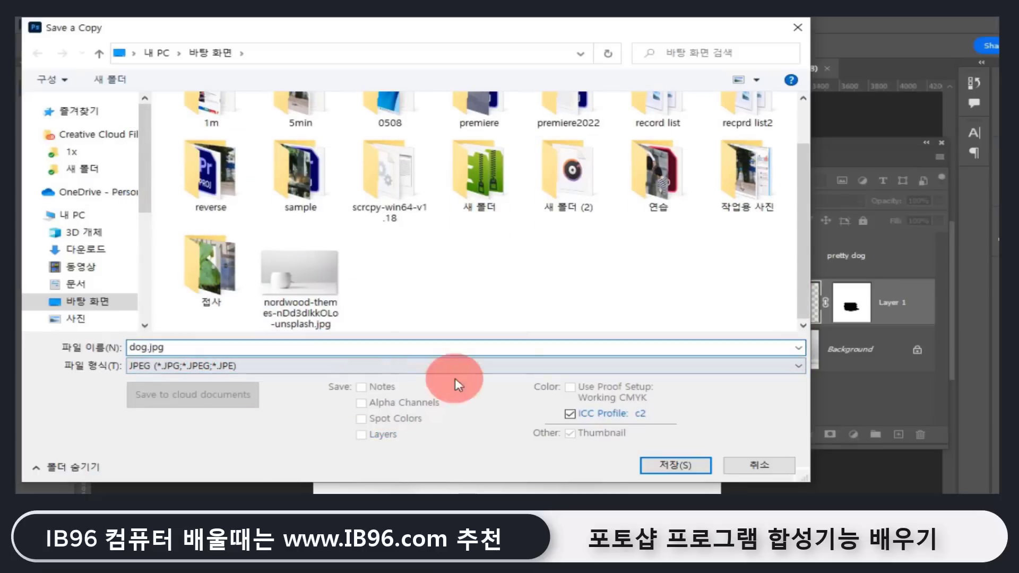
left_click(681, 467)
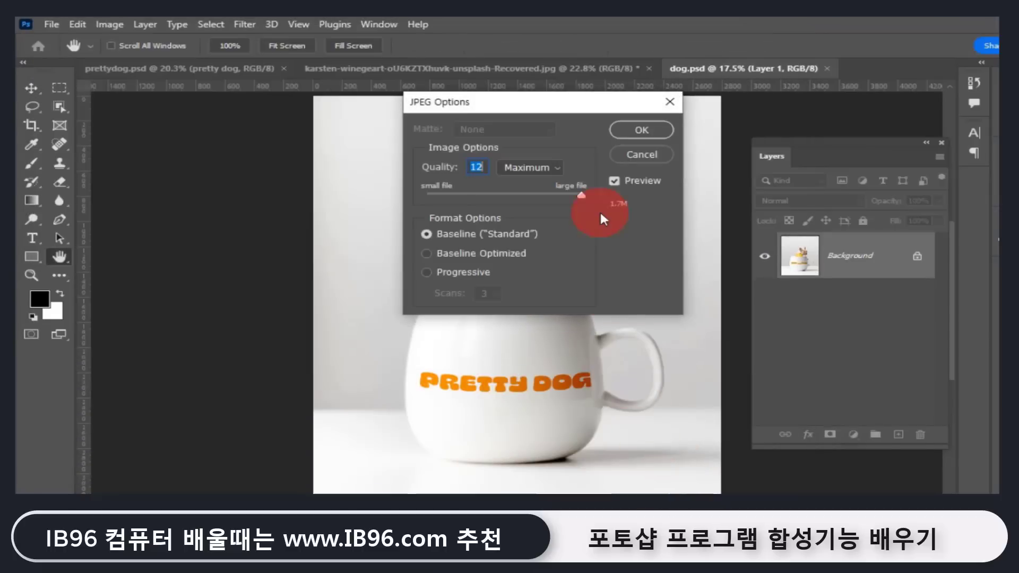
mouse_move(578, 195)
left_mouse_down()
mouse_move(492, 197)
mouse_move(589, 205)
left_mouse_up()
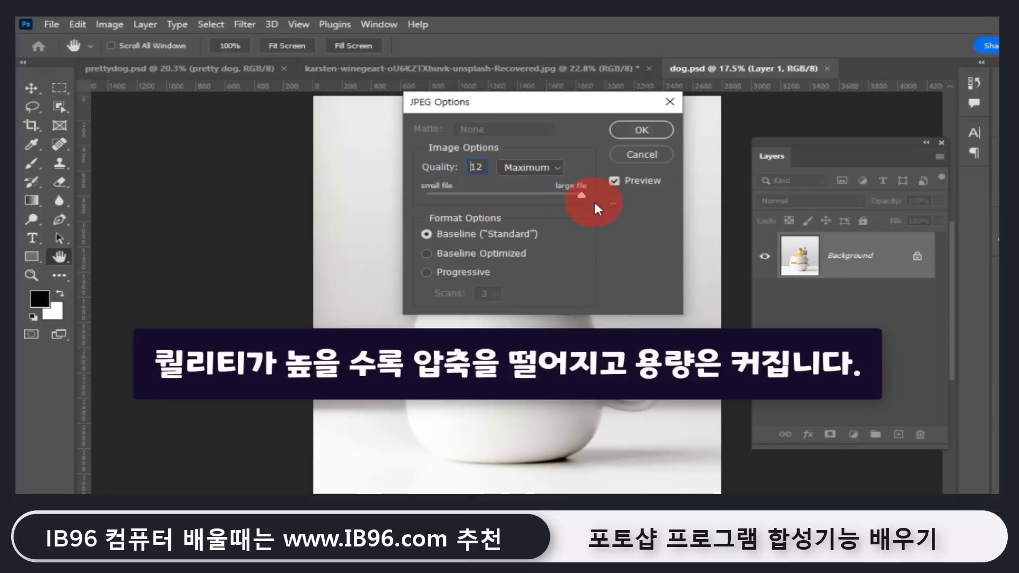
mouse_move(594, 204)
left_mouse_down()
mouse_move(463, 204)
mouse_move(591, 196)
left_mouse_up()
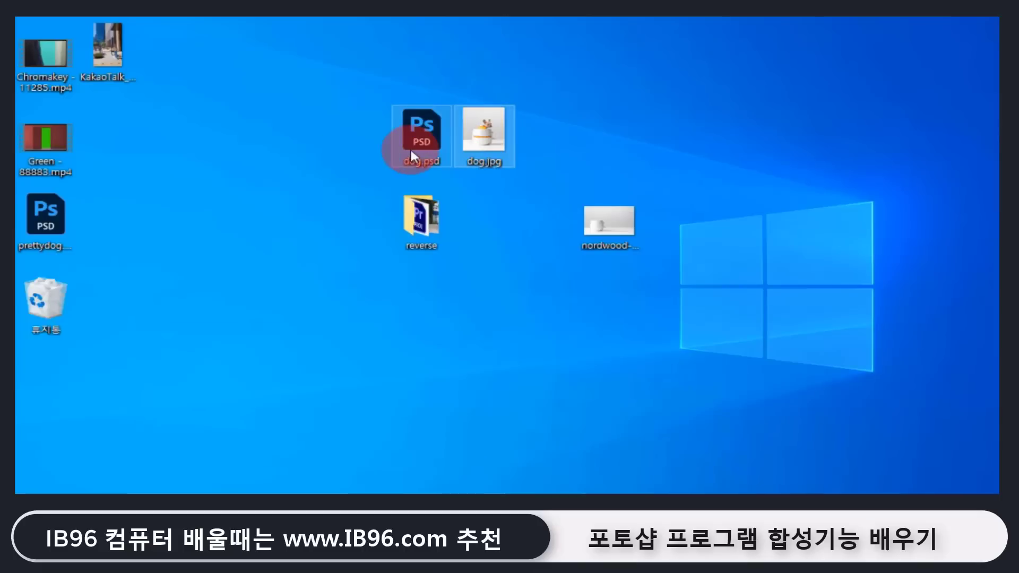
Open the desktop file dog.jpg in a maximized Chrome window and examine the finished composite
left_click(332, 158)
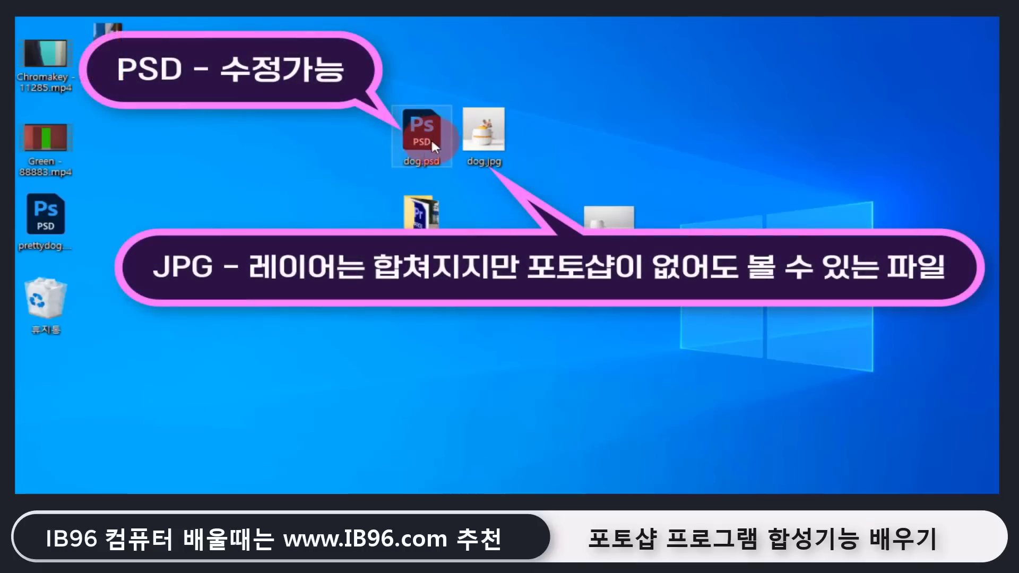
mouse_move(428, 142)
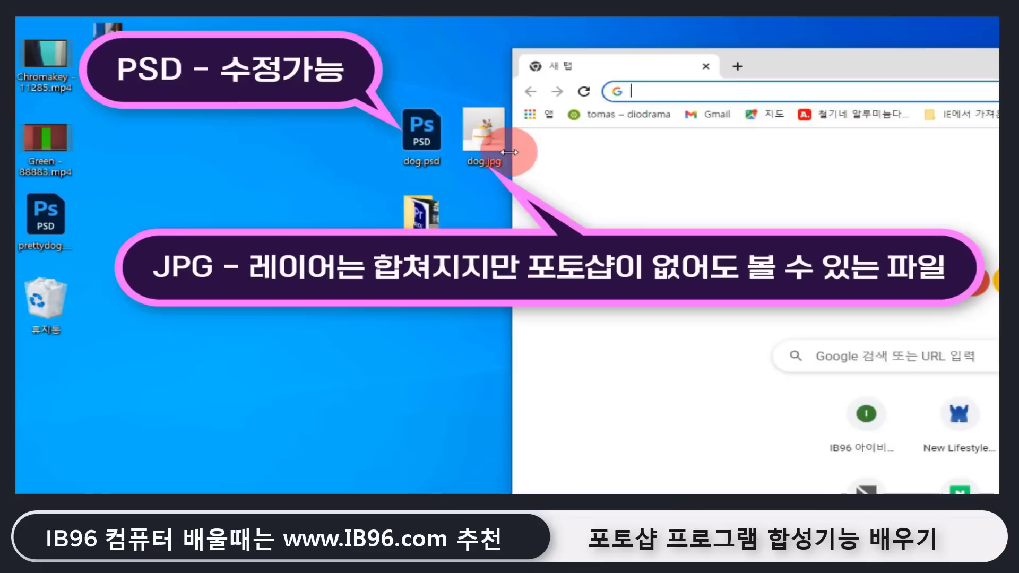
left_click_drag(476, 129, 701, 223)
left_click_drag(1013, 62, 529, 56)
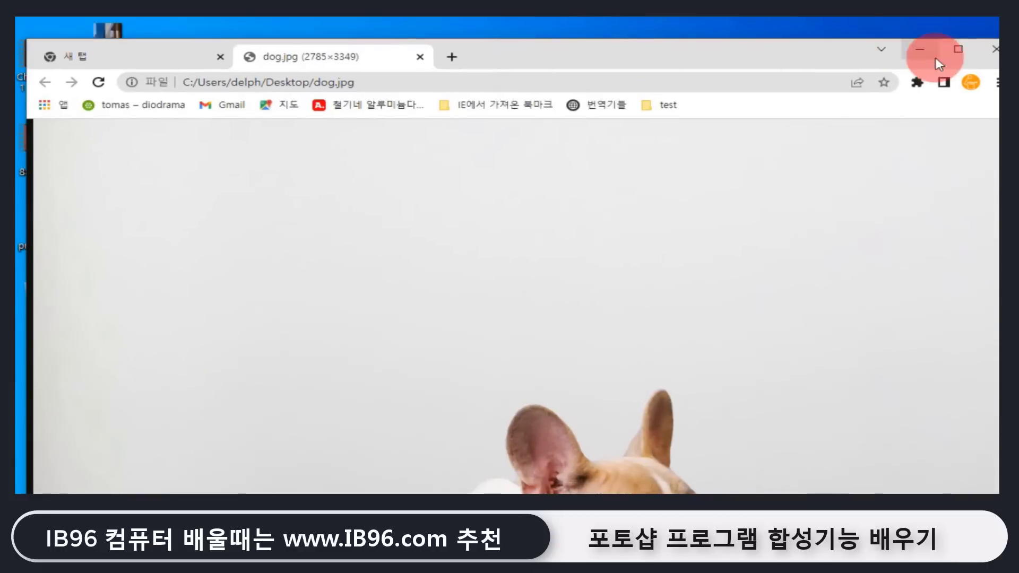
left_click(958, 54)
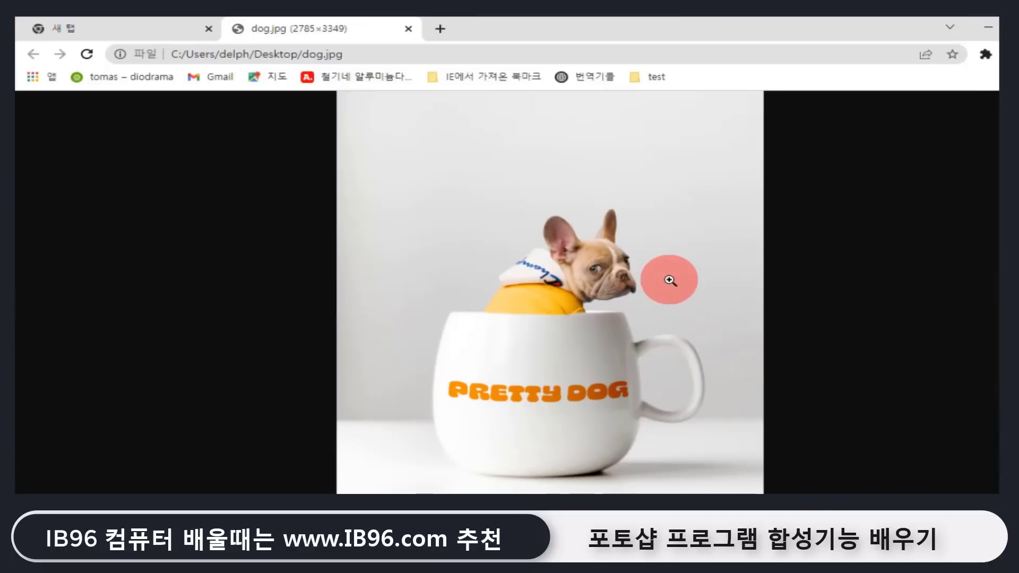
left_click(635, 232)
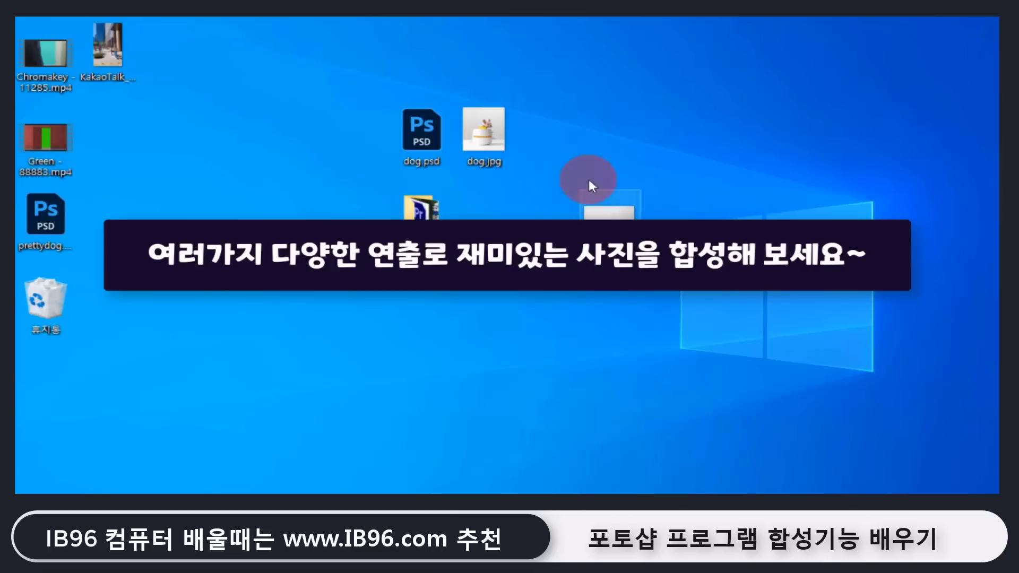
left_click(498, 135)
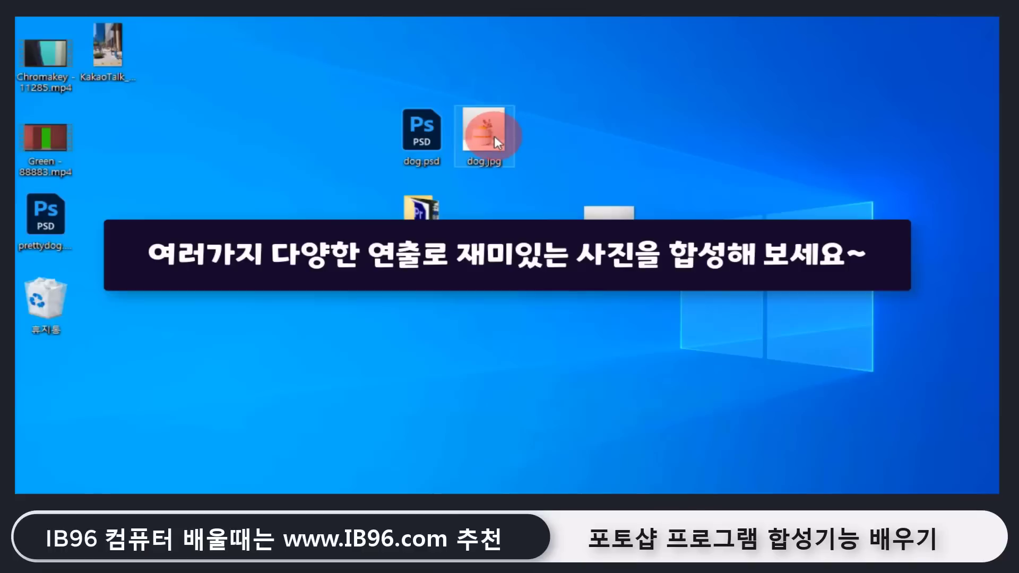